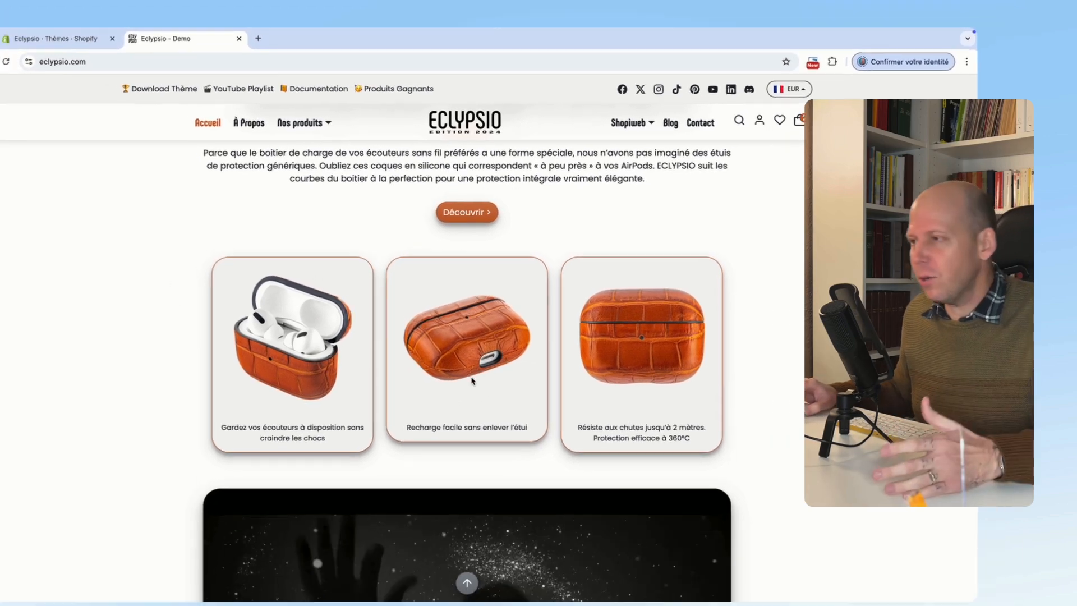
# Step: Examine the three AirPods case image cards in the "S'accorde parfaitement au design de vos AirPods Pro" section of the Eclypsio home page
pyautogui.scroll(-1, 715, 391)
pyautogui.scroll(1, 672, 386)
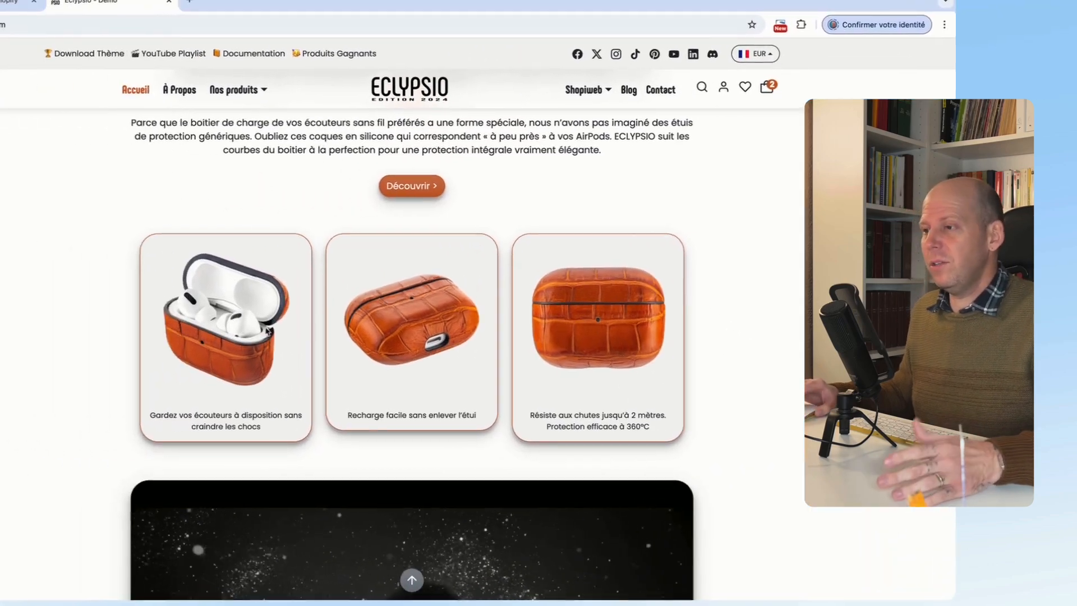
pyautogui.scroll(3, 472, 343)
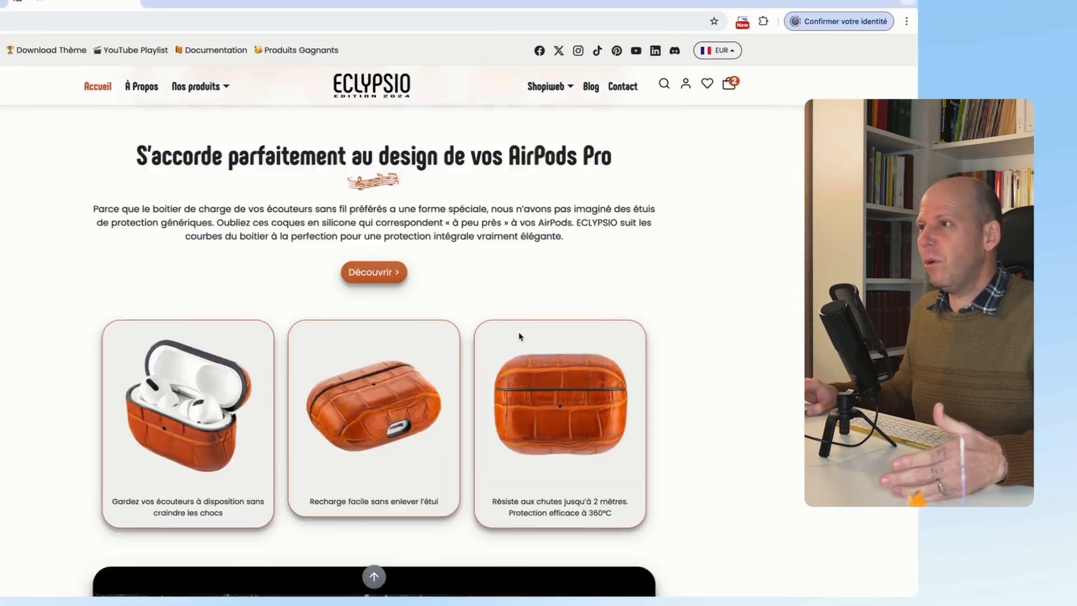
pyautogui.scroll(-1, 514, 332)
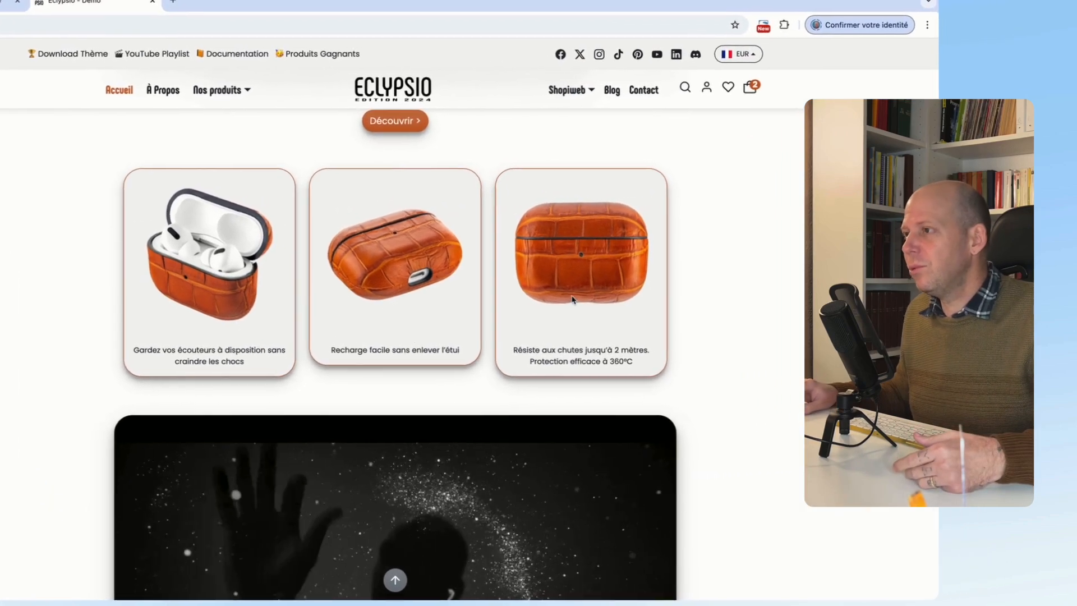
pyautogui.scroll(2, 222, 332)
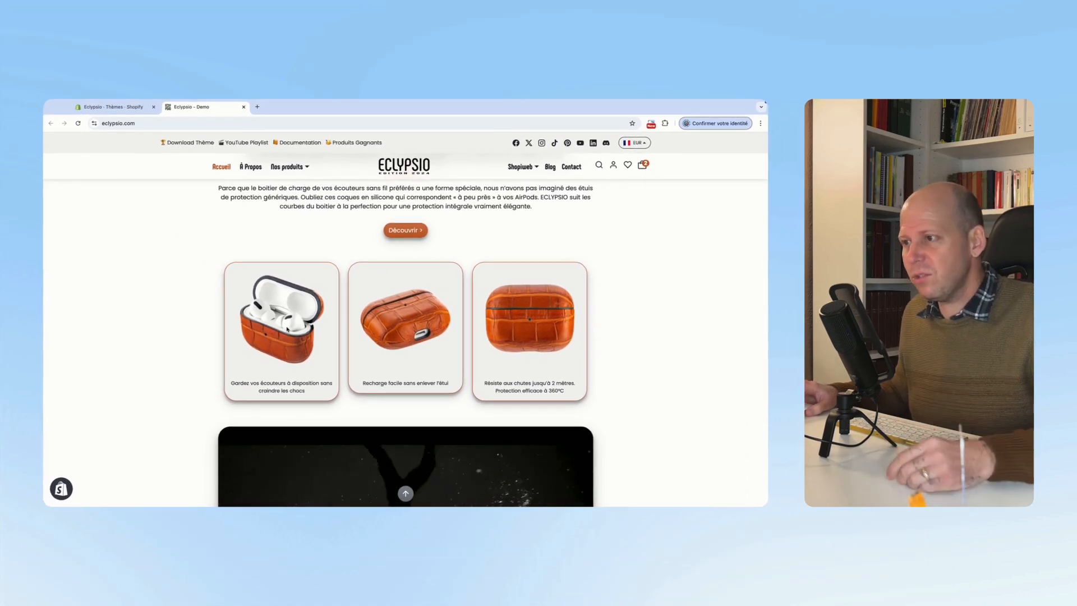
pyautogui.scroll(-1, 287, 329)
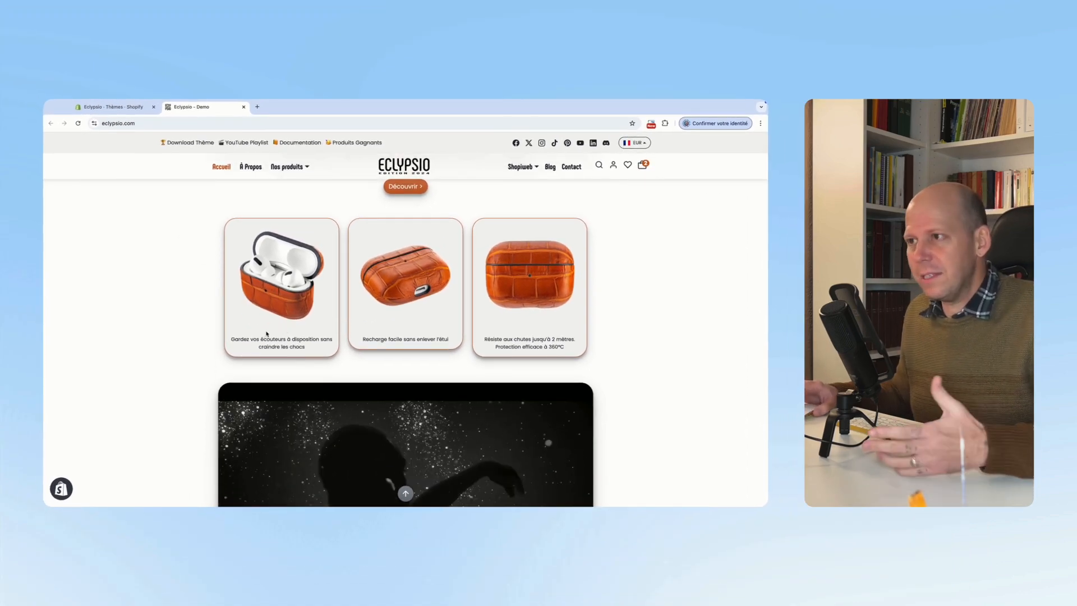
pyautogui.scroll(10, 267, 333)
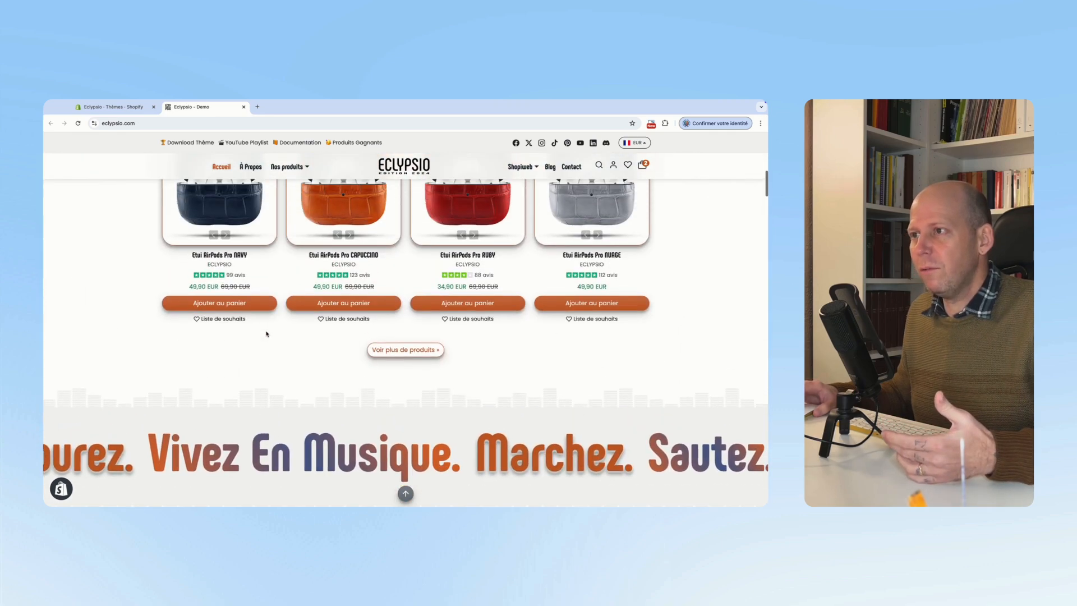
pyautogui.scroll(3, 266, 333)
pyautogui.scroll(-12, 267, 333)
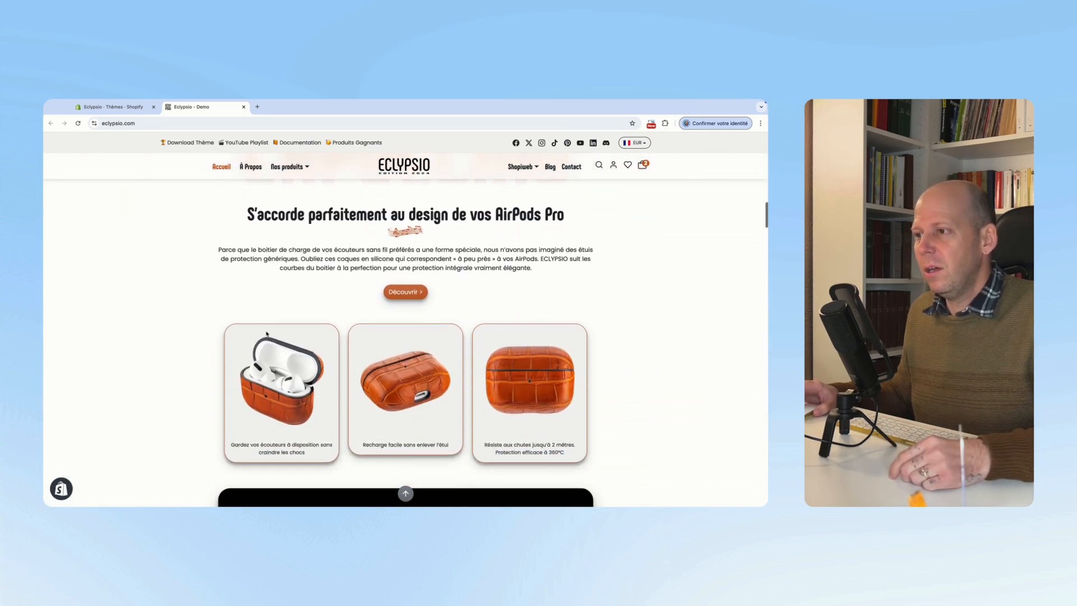
pyautogui.scroll(-1, 267, 333)
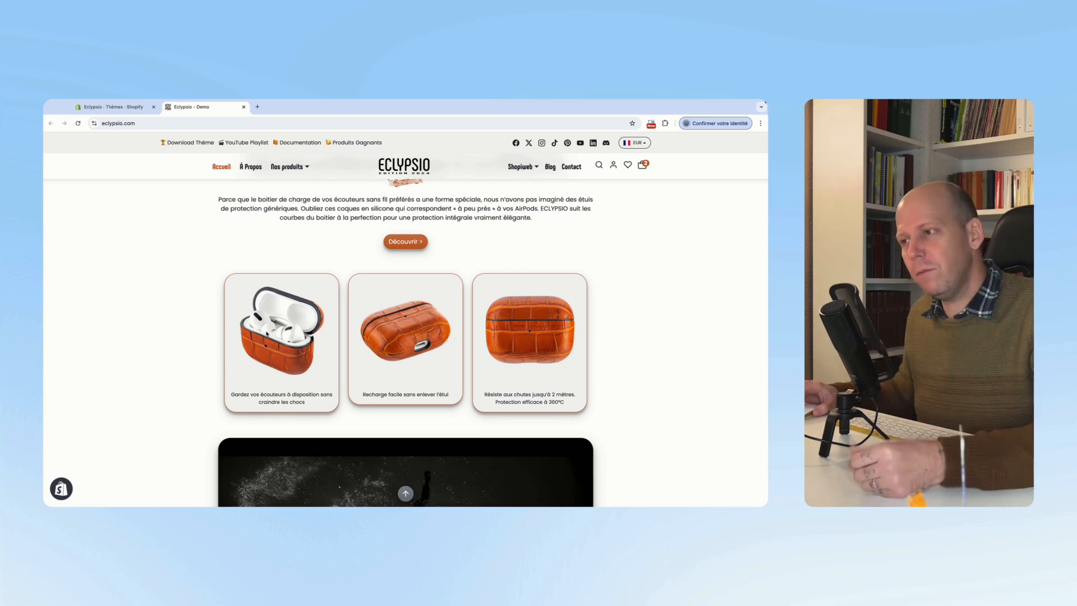
# Step: Examine the "Cartes avec vidéo" section, including its heading, description, three videos, card texts and "En savoir plus" links
pyautogui.scroll(-9, 266, 333)
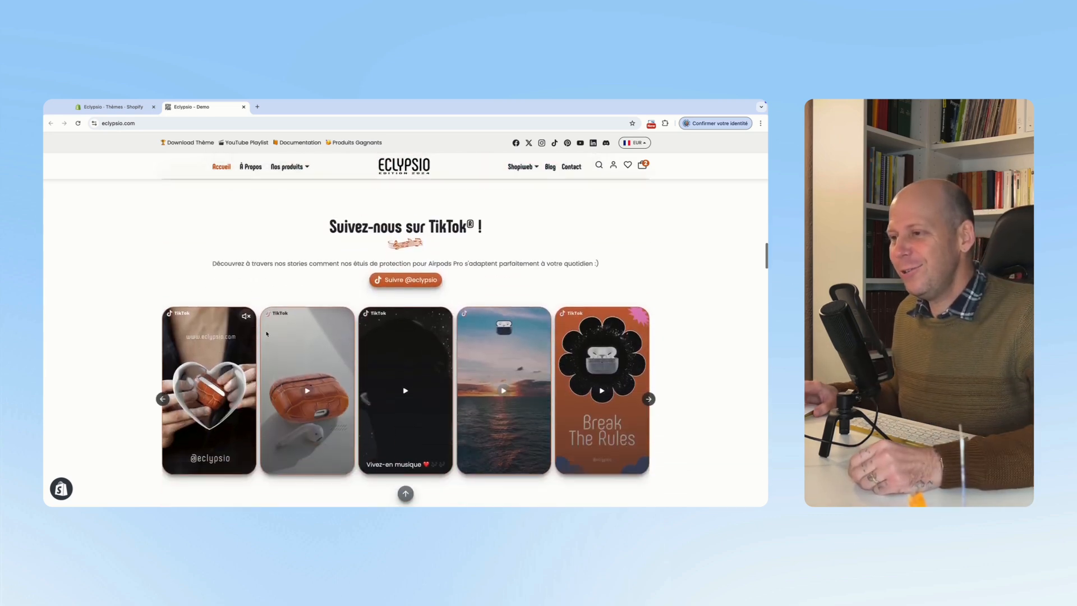
pyautogui.scroll(-10, 266, 333)
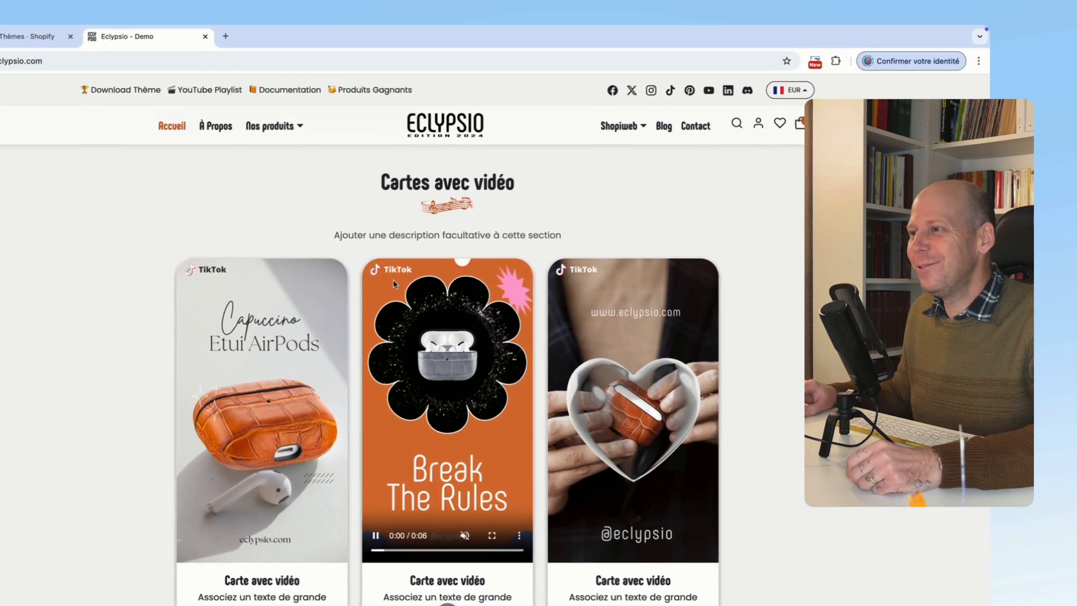
pyautogui.scroll(-2, 370, 273)
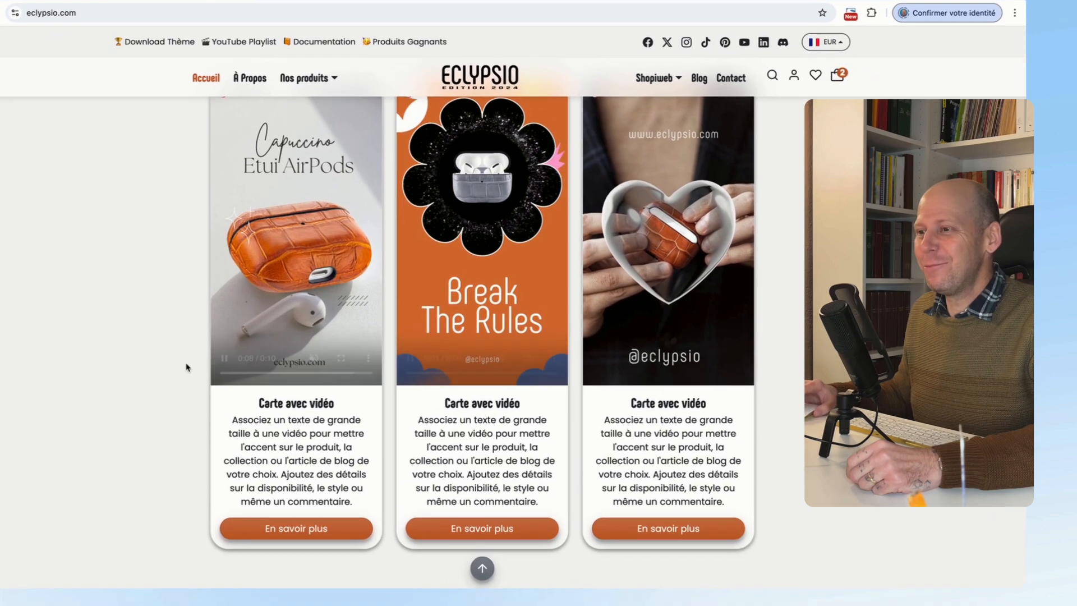
pyautogui.scroll(1, 152, 413)
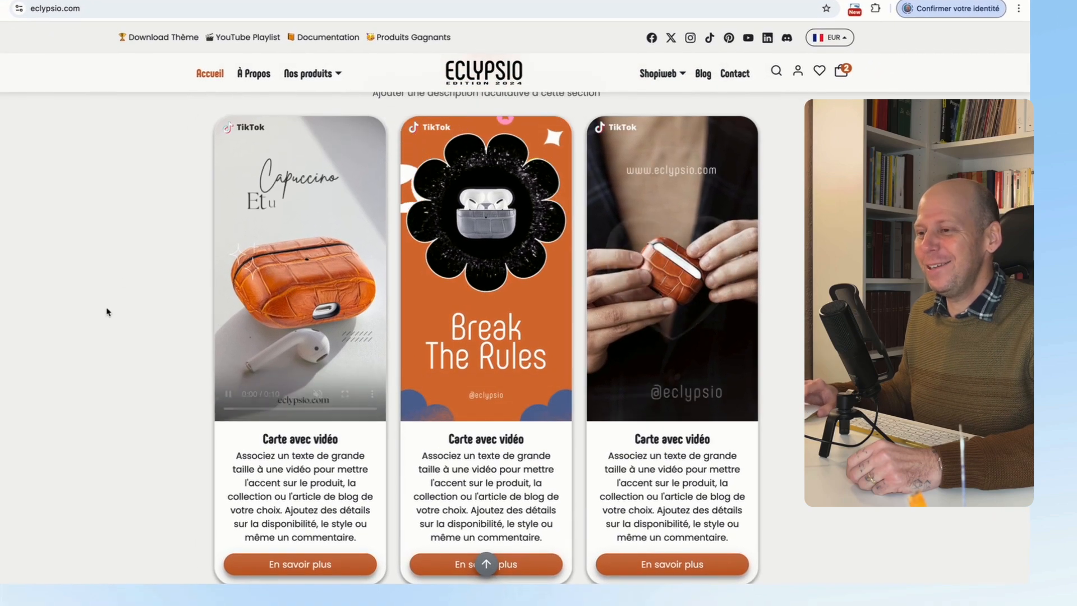
pyautogui.scroll(-1, 108, 312)
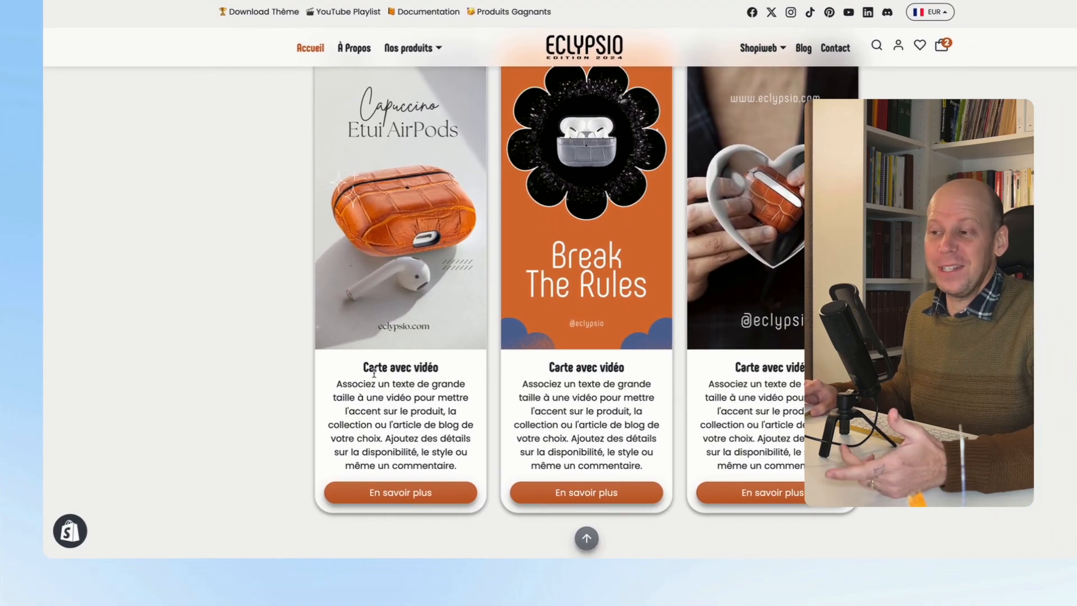
pyautogui.scroll(-1, 369, 409)
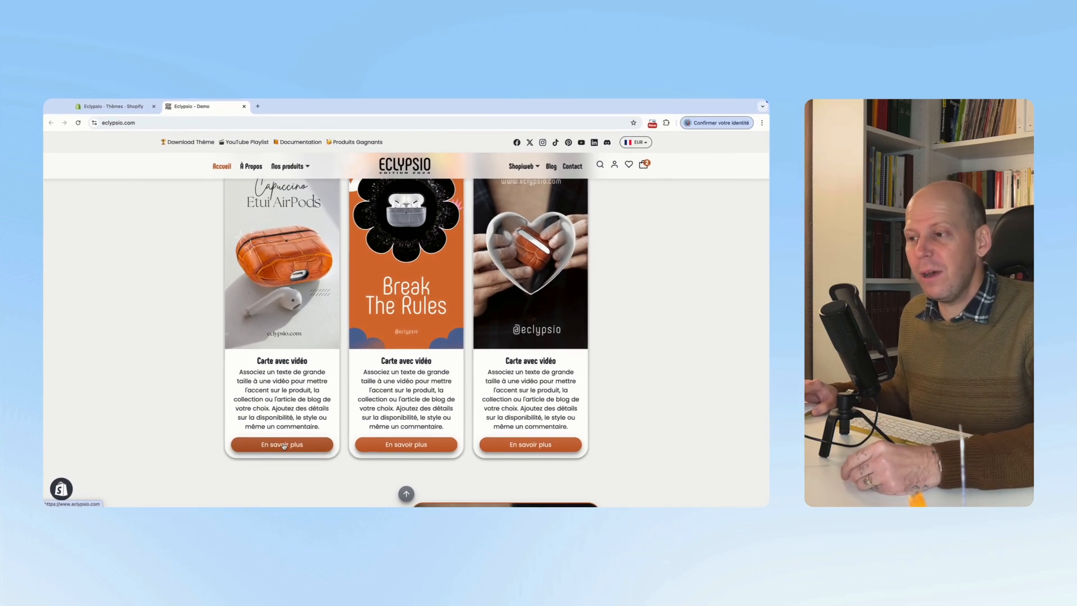
pyautogui.scroll(2, 687, 368)
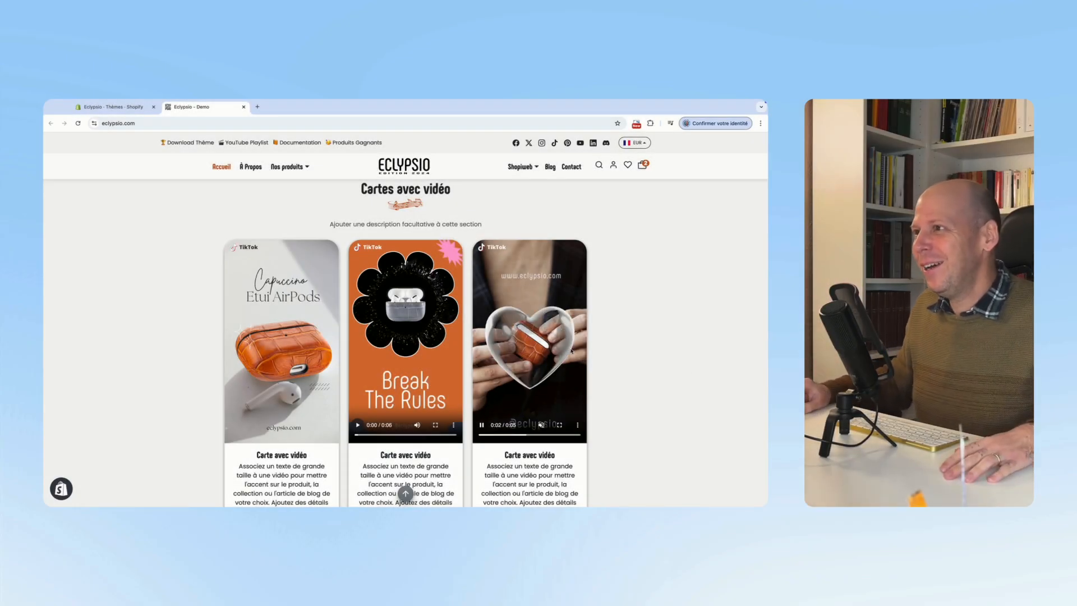
pyautogui.scroll(3, 613, 356)
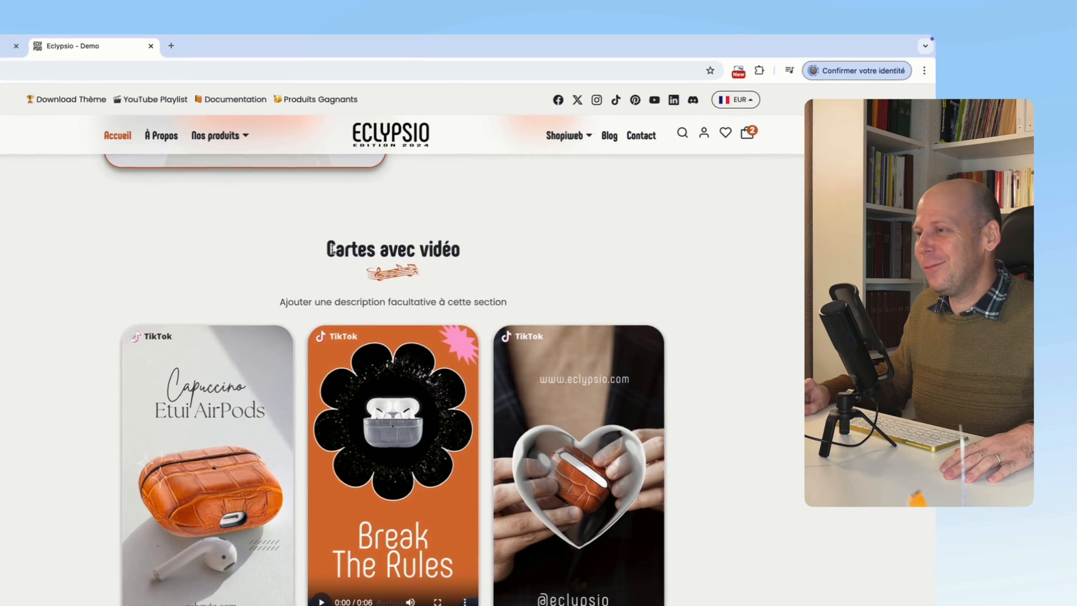
pyautogui.scroll(-2, 444, 252)
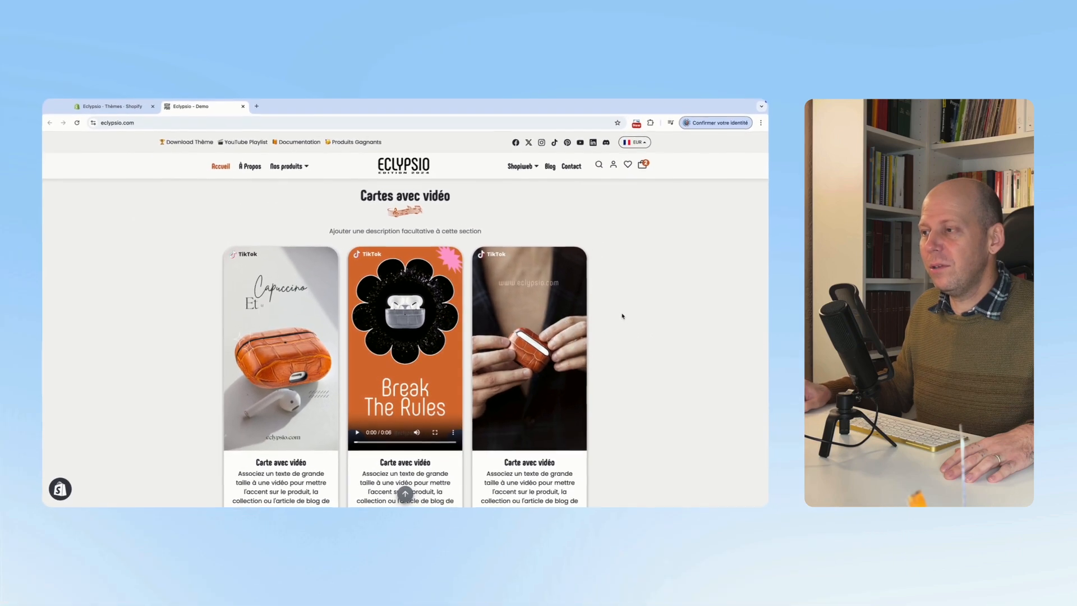
pyautogui.scroll(-1, 613, 317)
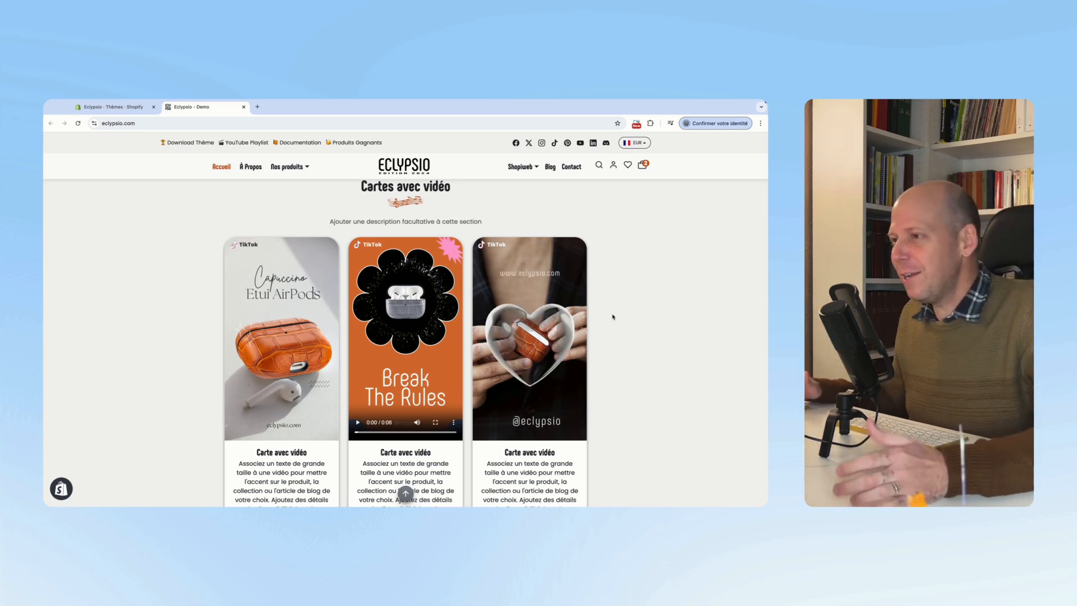
pyautogui.scroll(3, 481, 308)
pyautogui.scroll(-2, 481, 309)
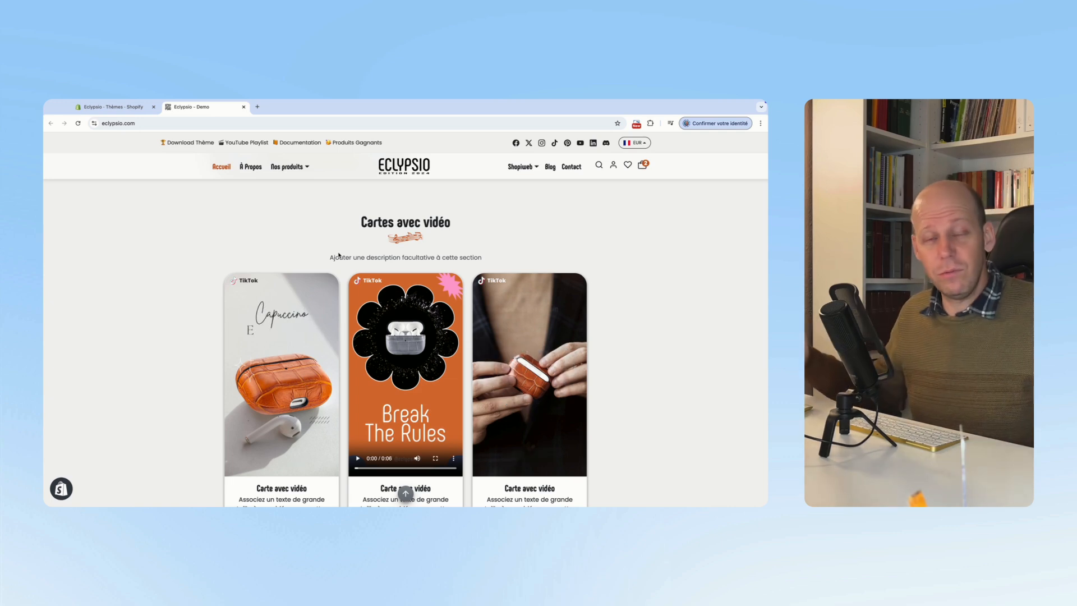
# Step: Advance the "Suivez-nous sur TikTok" video carousel and review the home page sections above it up to the header
pyautogui.scroll(10, 415, 202)
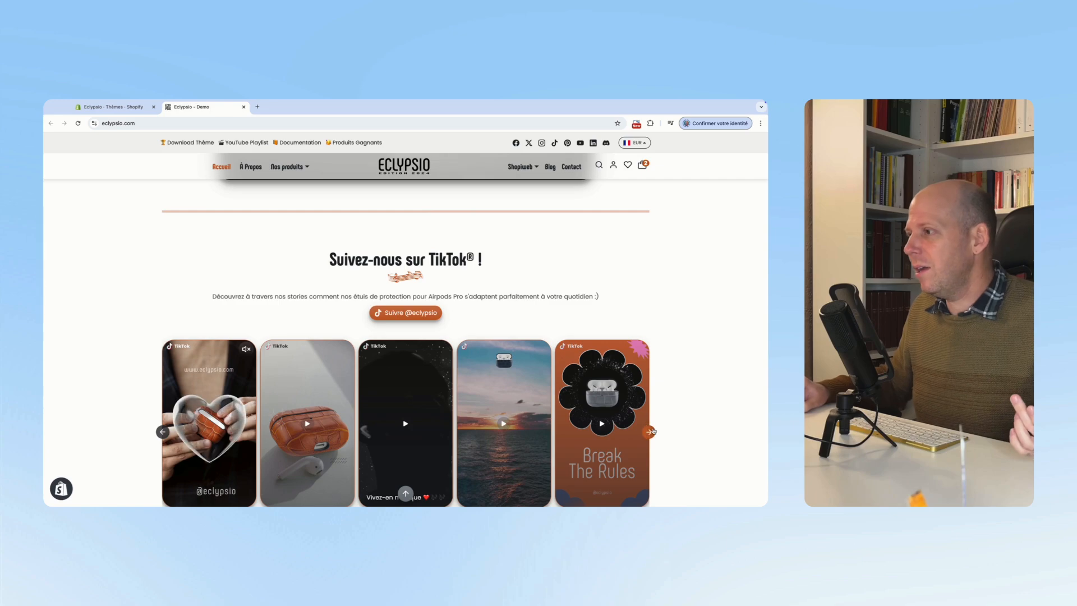
pyautogui.click(651, 430)
pyautogui.scroll(10, 415, 337)
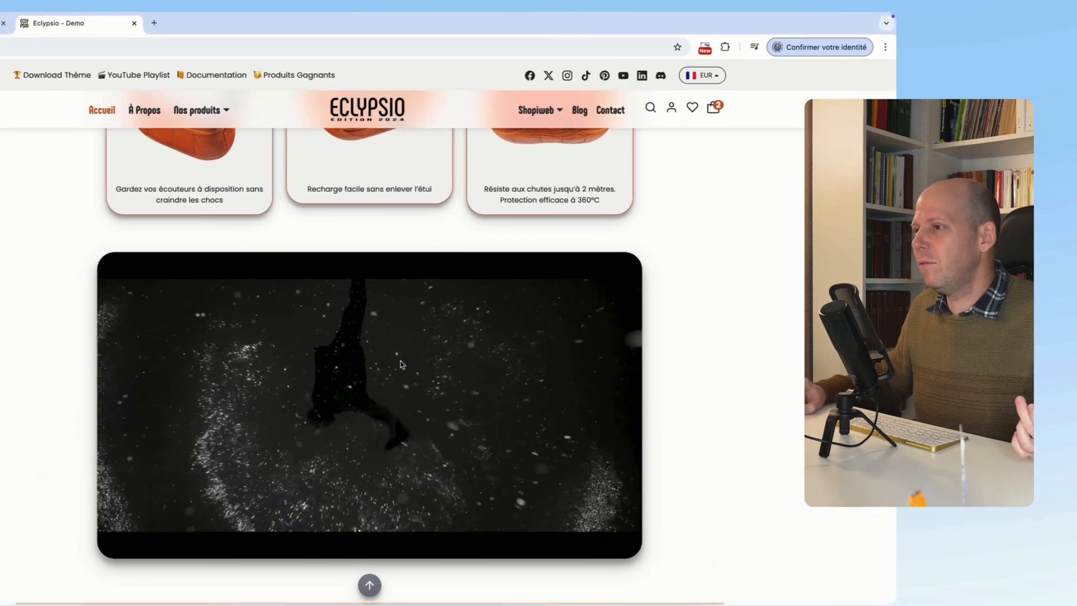
pyautogui.scroll(10, 390, 367)
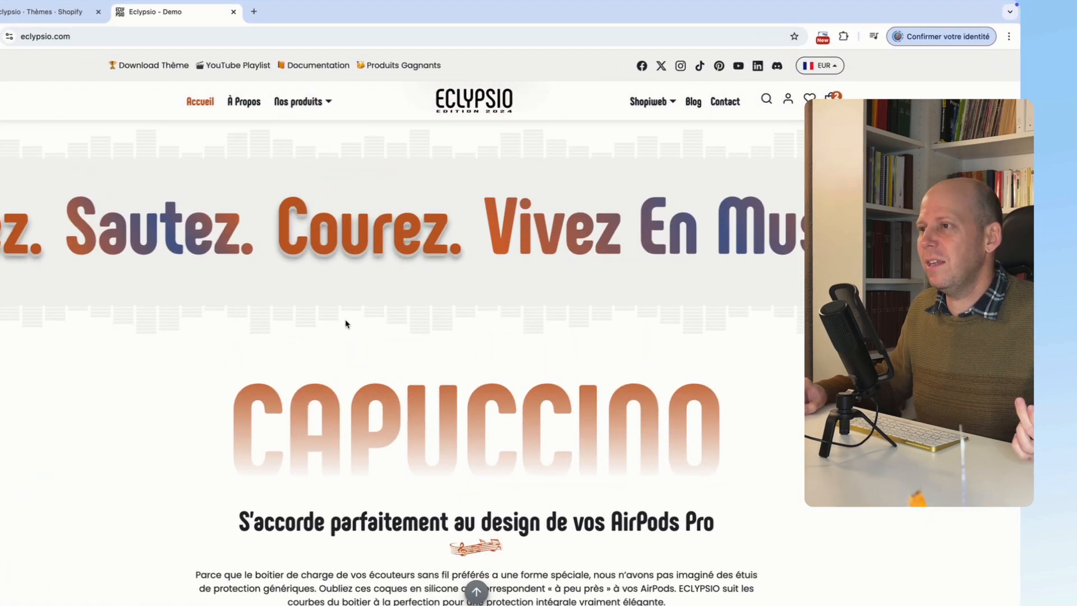
pyautogui.scroll(-2, 387, 401)
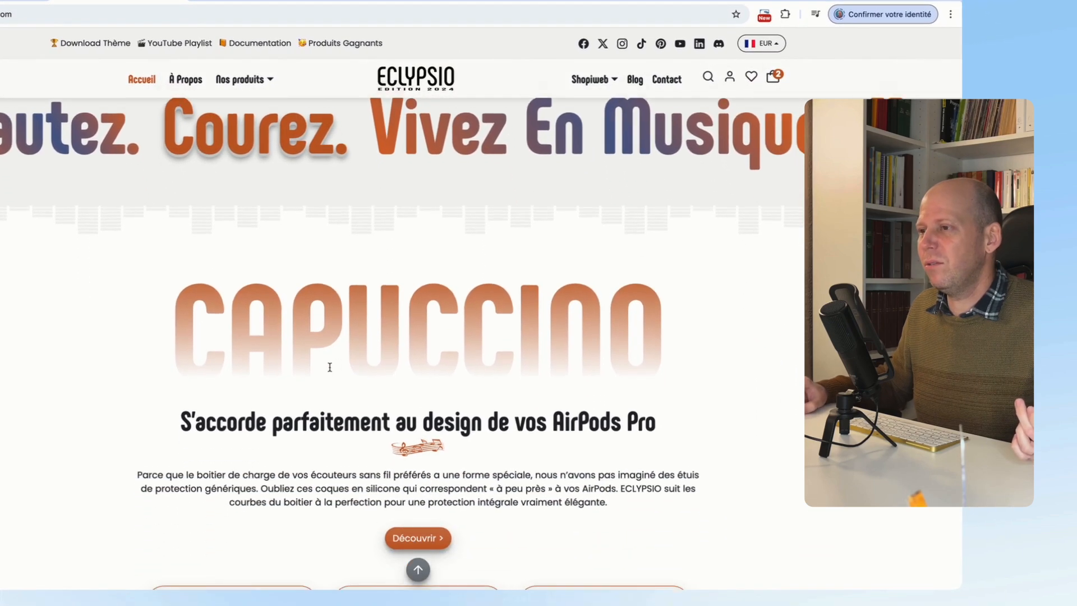
pyautogui.scroll(5, 330, 380)
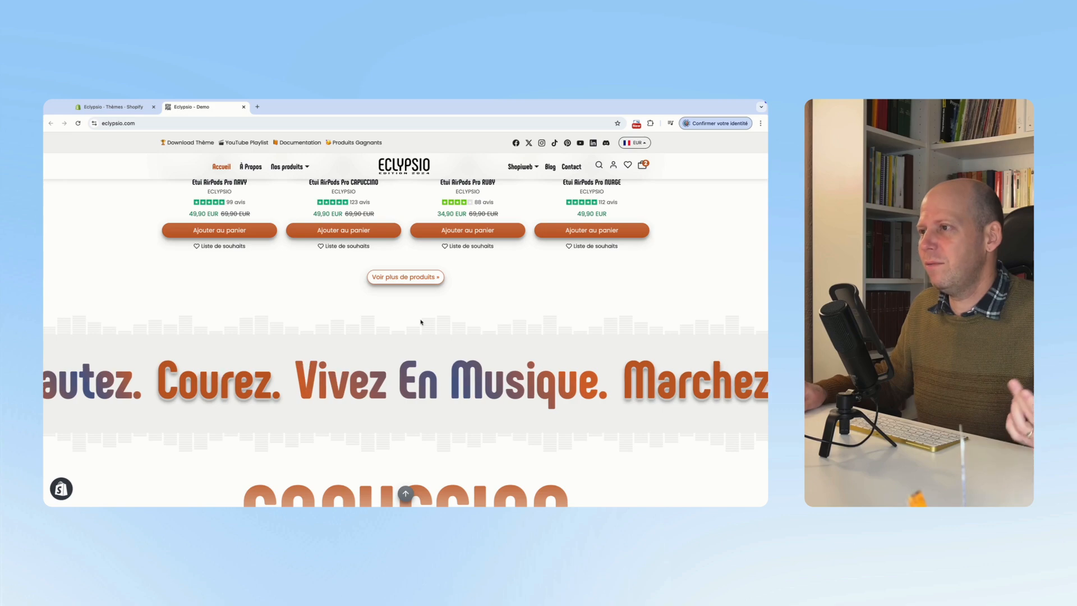
pyautogui.scroll(10, 469, 343)
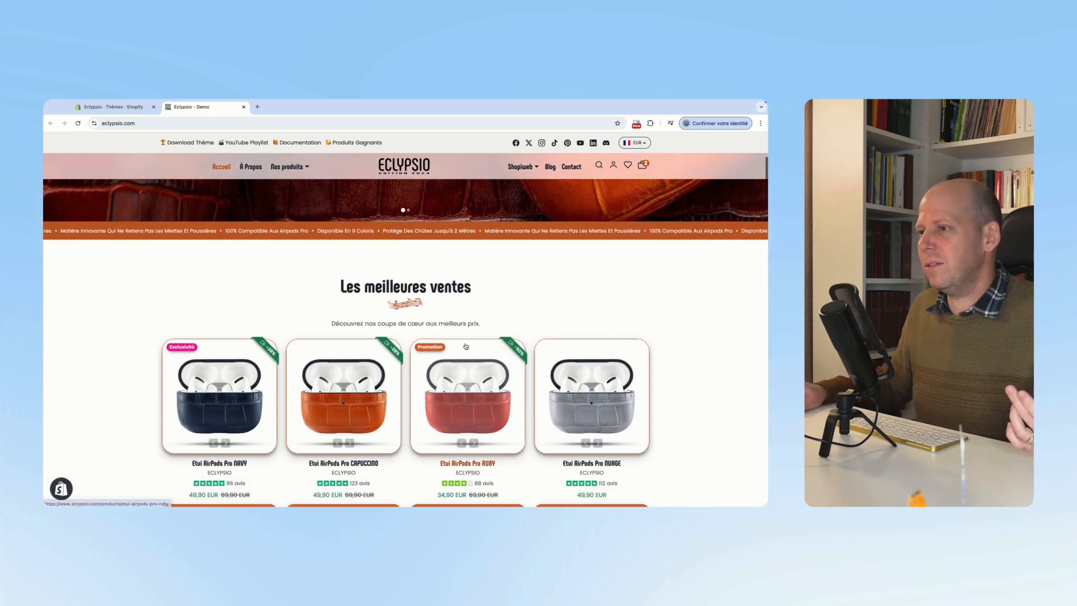
pyautogui.scroll(5, 459, 348)
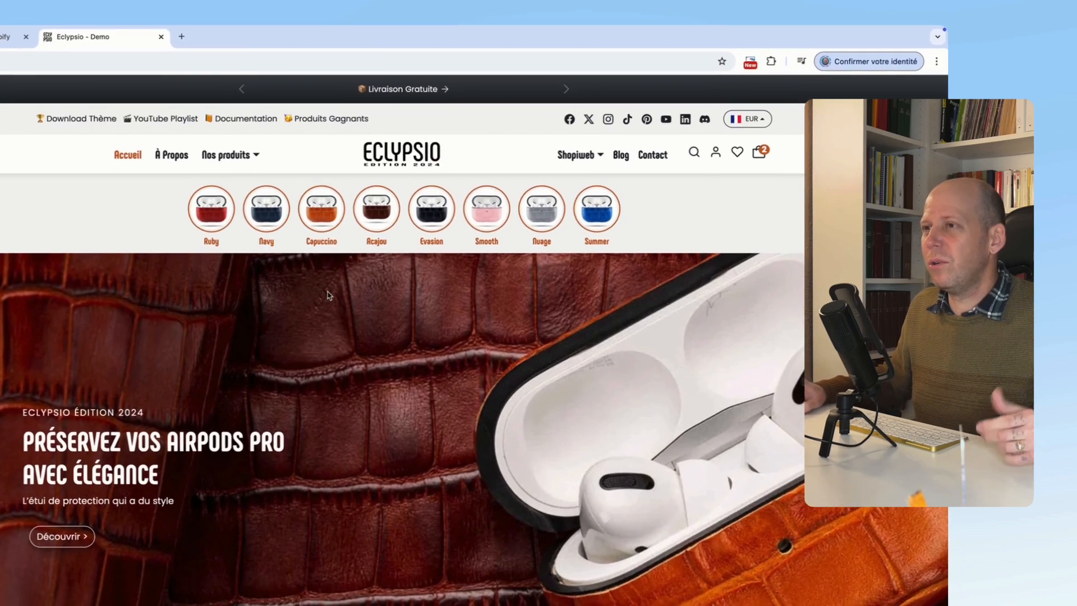
# Step: Compare the "Cartes avec vidéo" section with the image-and-text sections directly above and below it
pyautogui.scroll(-20, 329, 295)
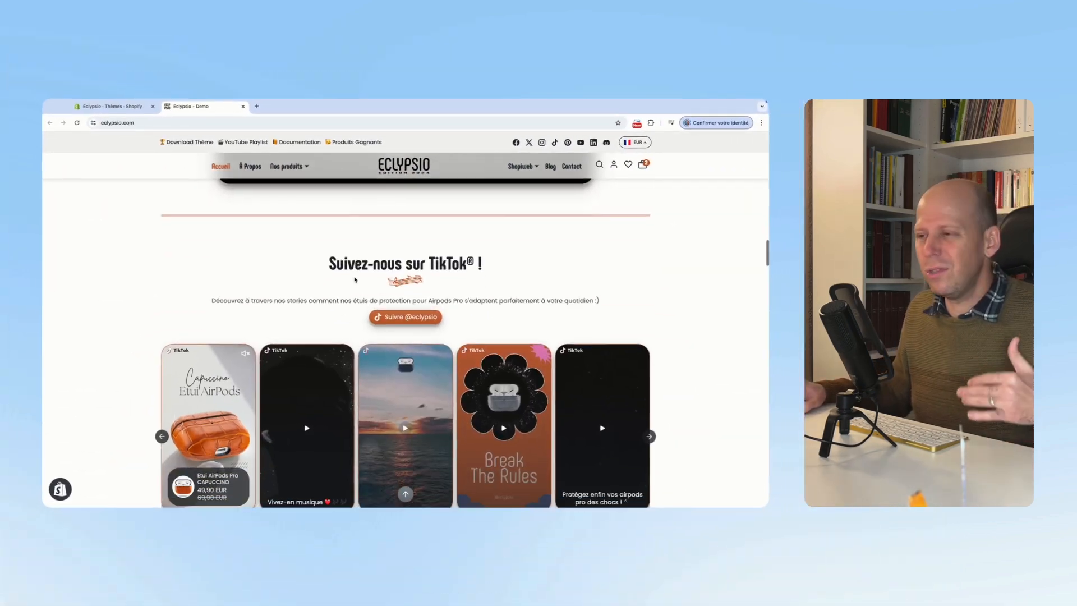
pyautogui.scroll(-8, 354, 279)
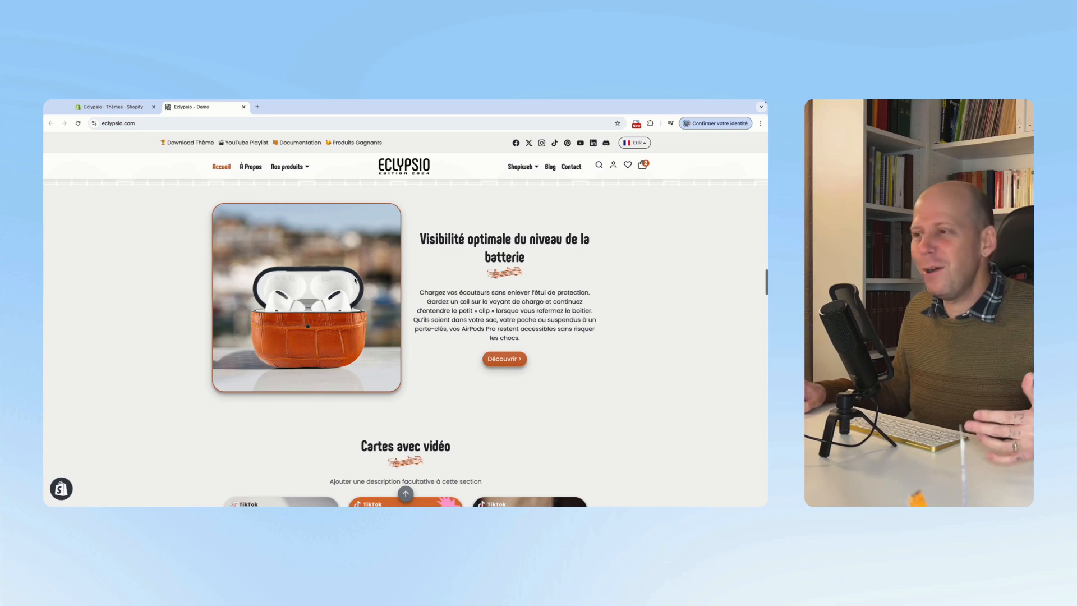
pyautogui.scroll(-3, 384, 292)
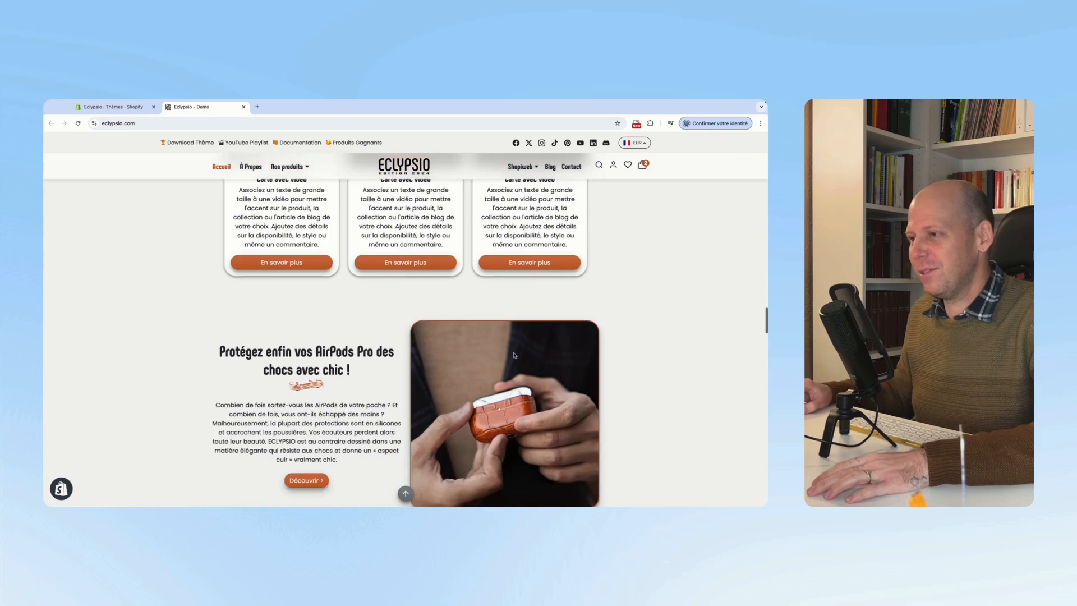
pyautogui.scroll(-3, 513, 355)
pyautogui.scroll(6, 513, 355)
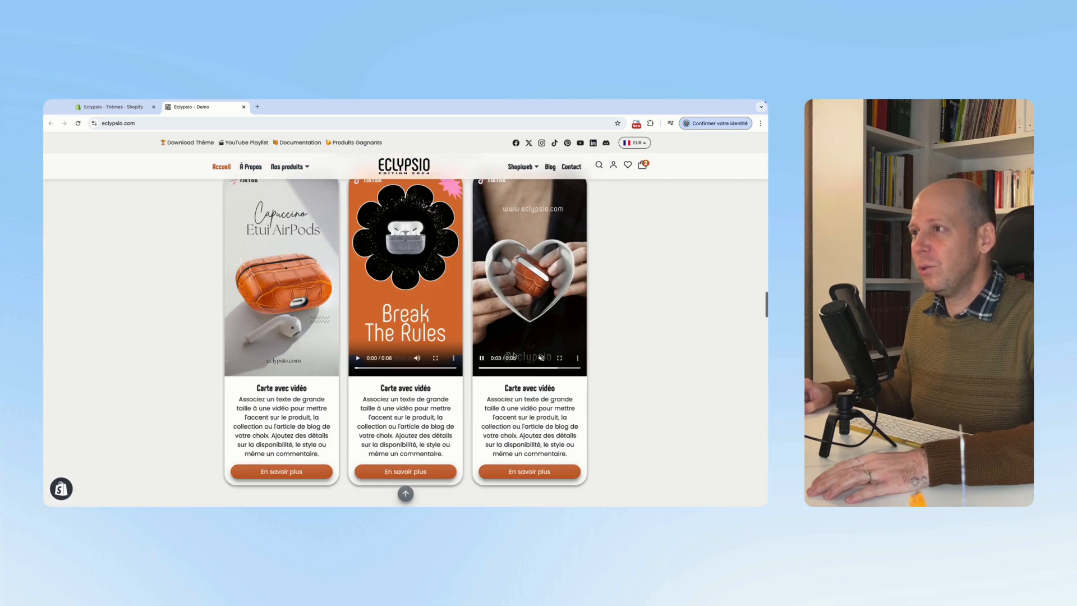
pyautogui.scroll(1, 514, 355)
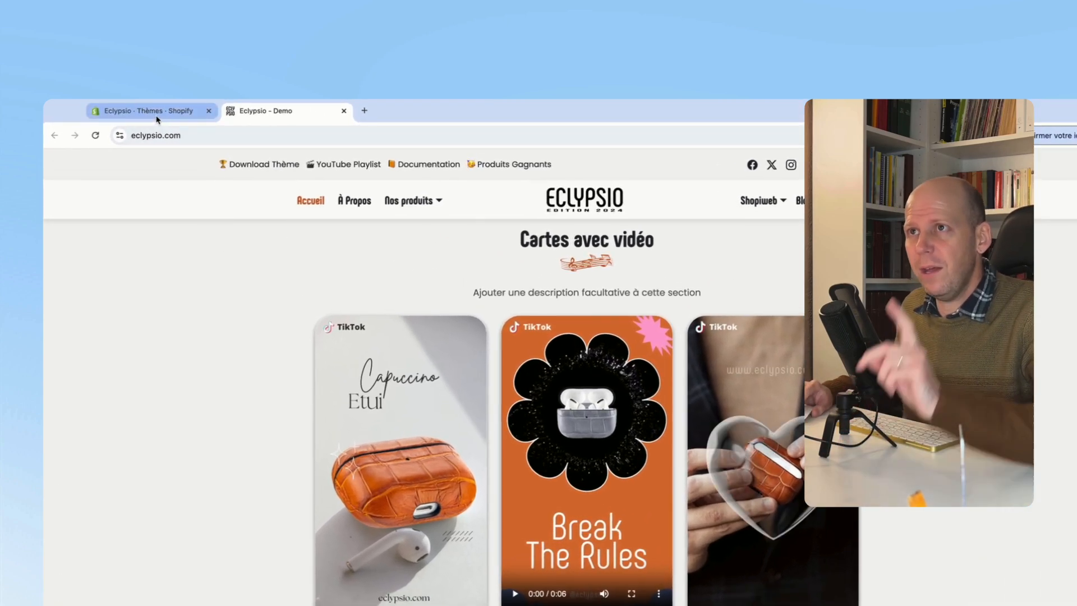
# Step: Switch to the Shopify admin and open the current theme Shopiweb-premium-eclypsio-1.6.0 for customization
pyautogui.click(157, 119)
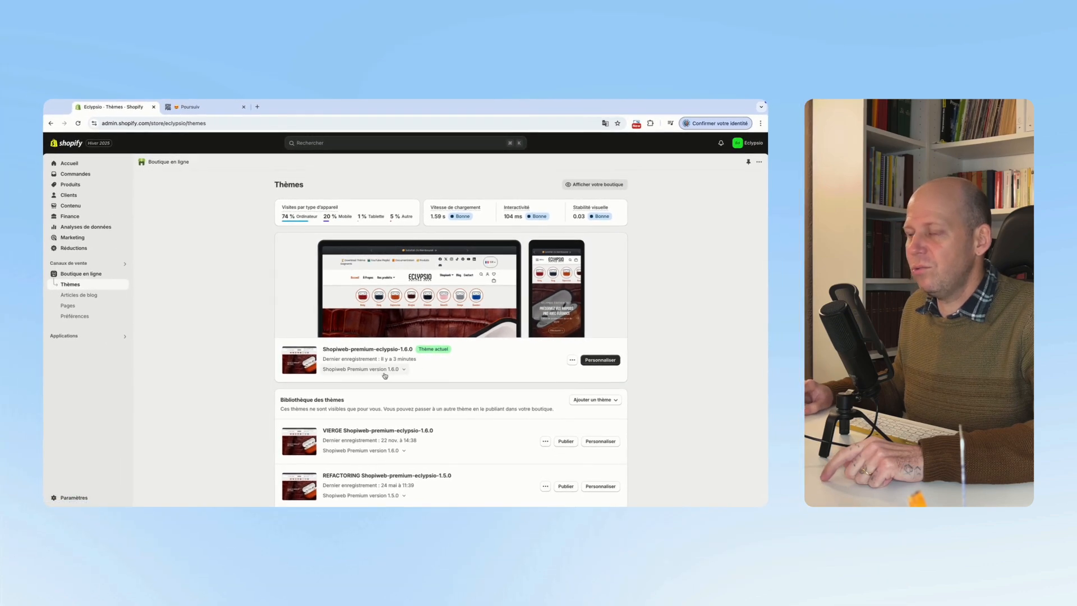
pyautogui.click(600, 360)
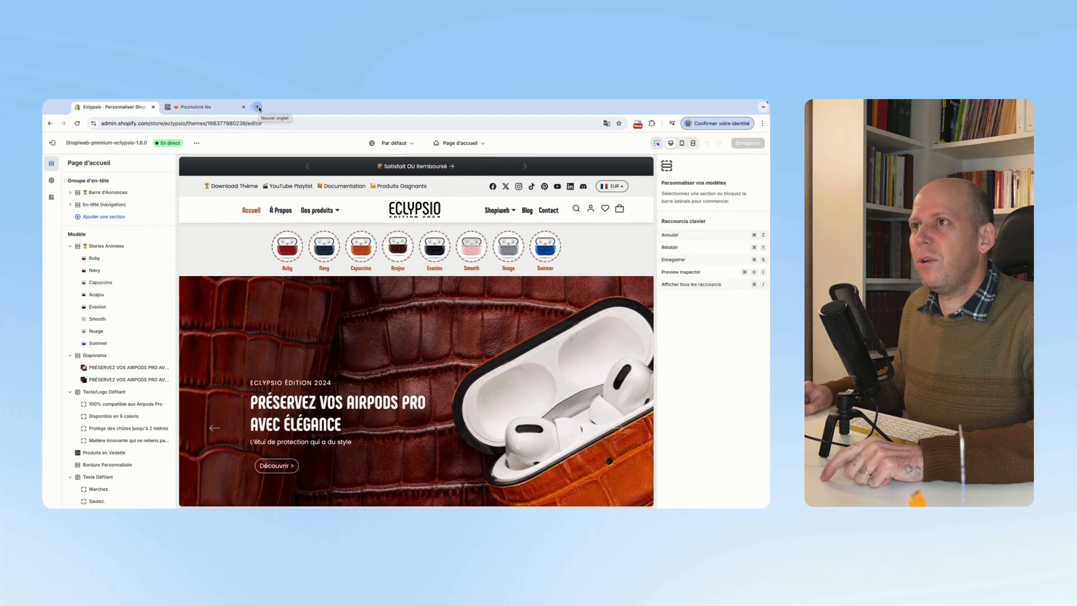
# Step: Open the Shopiweb Premium theme documentation at docs.shopiweb.fr in a new browser tab
pyautogui.click(250, 110)
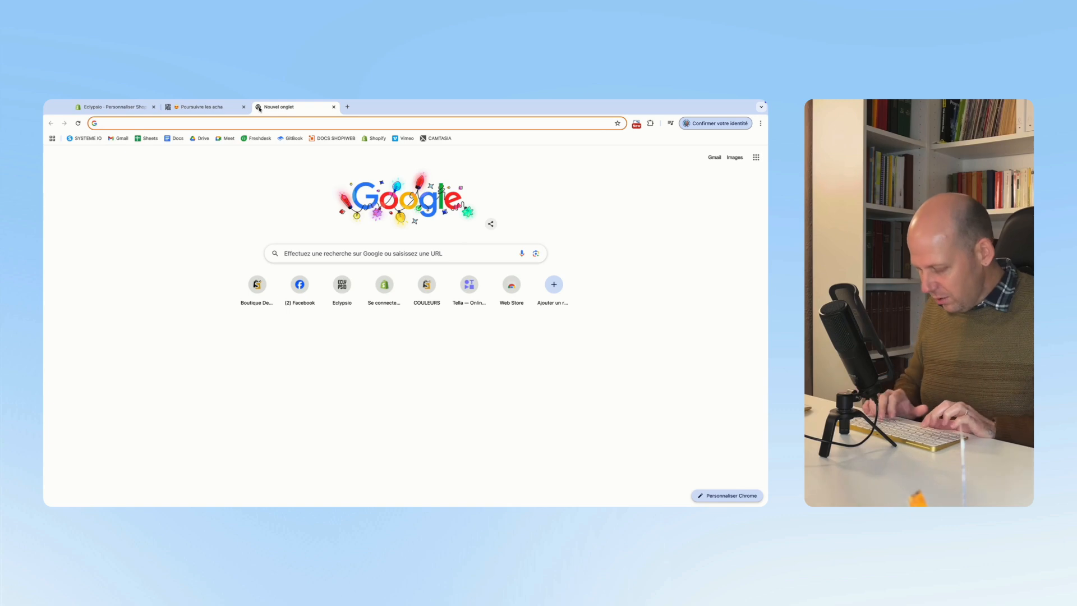
pyautogui.write('doc')
pyautogui.press('Return')
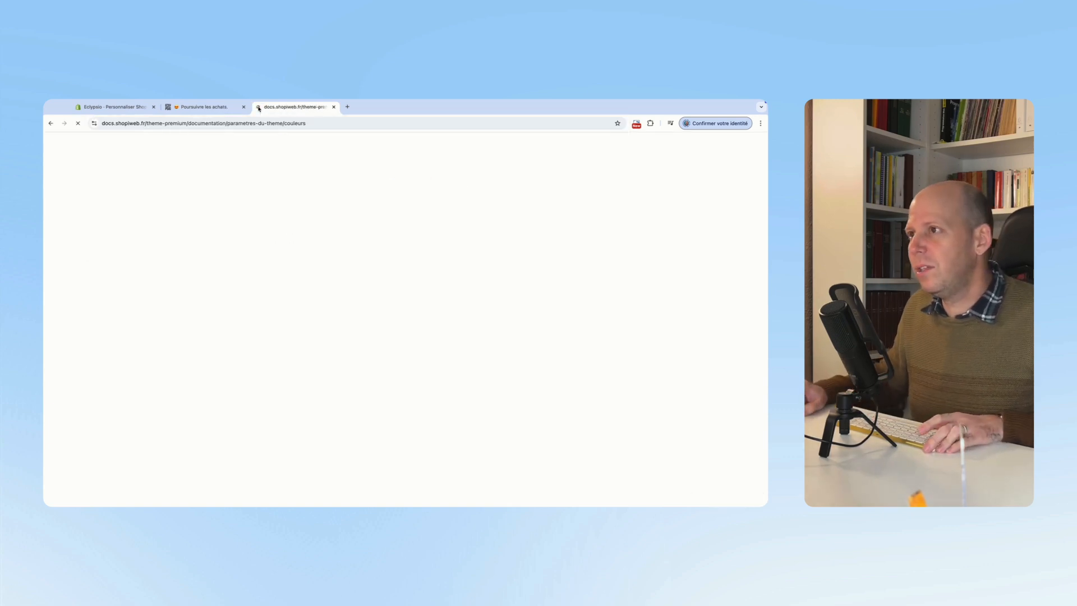
# Step: Search the documentation for "carte avec vidéo" and open the Thème PREMIUM updates page
pyautogui.click(637, 144)
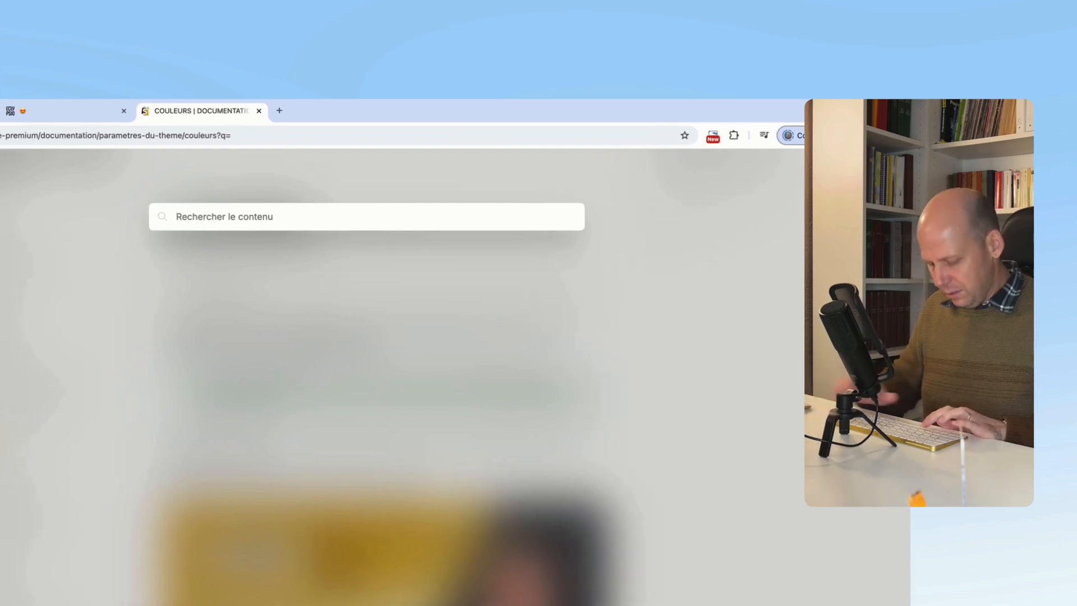
pyautogui.write('carte avec vidéo')
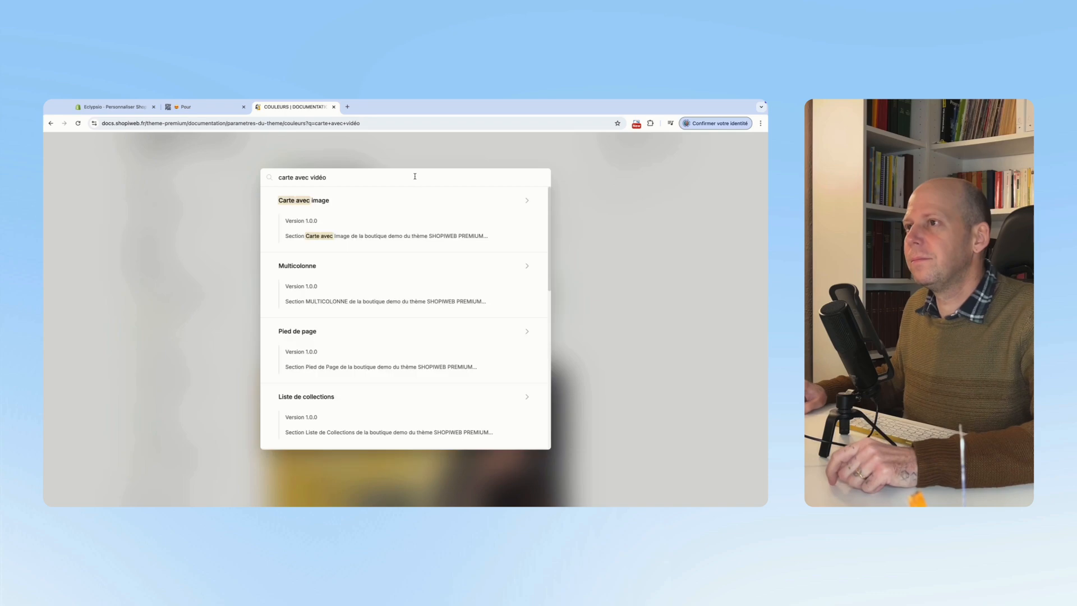
pyautogui.scroll(-4, 319, 263)
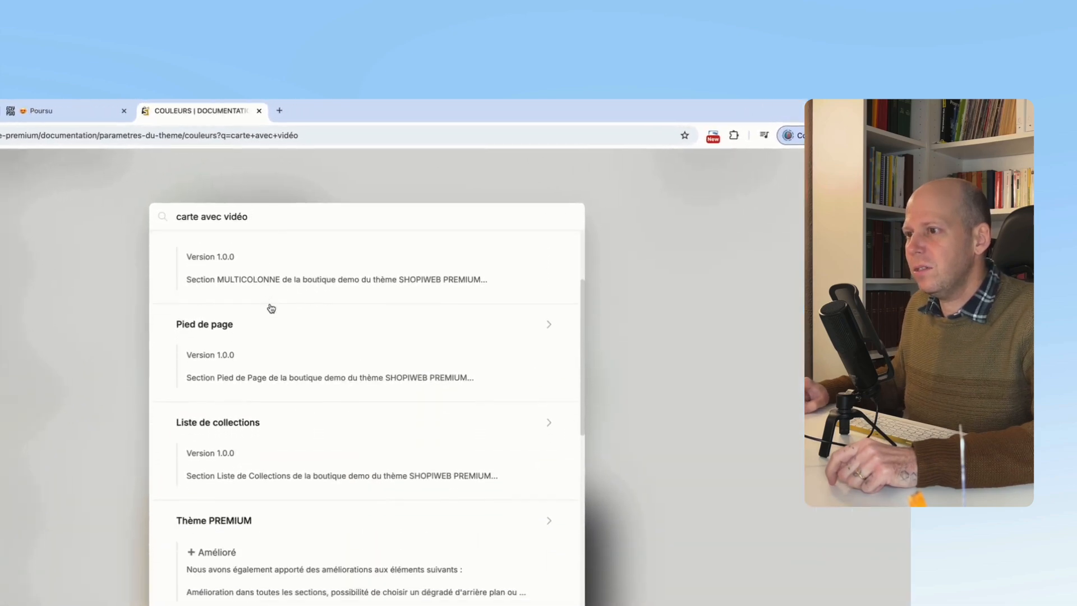
pyautogui.scroll(-2, 270, 308)
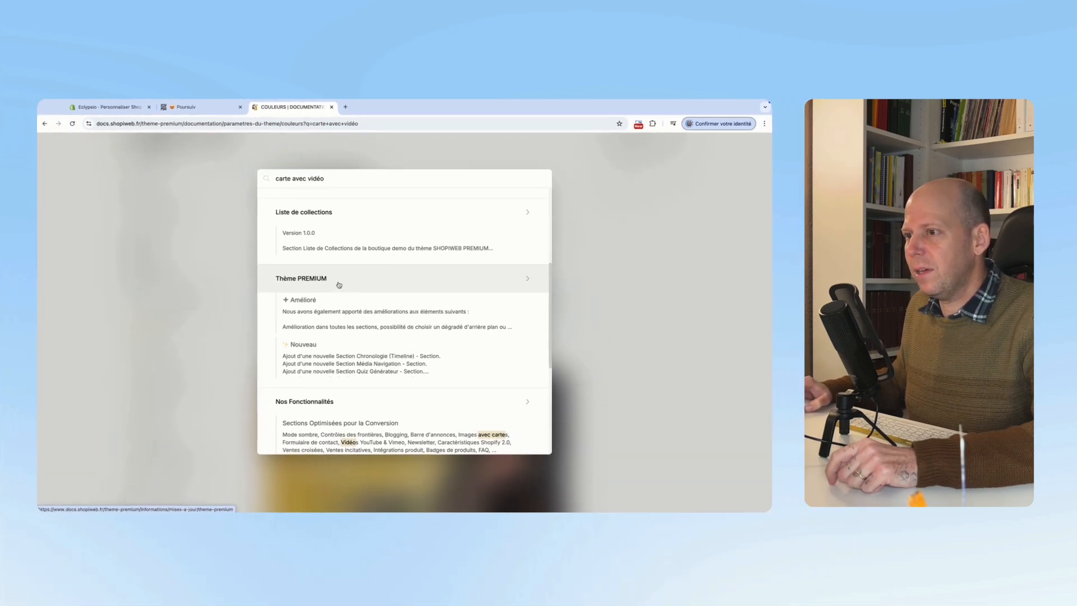
pyautogui.click(340, 280)
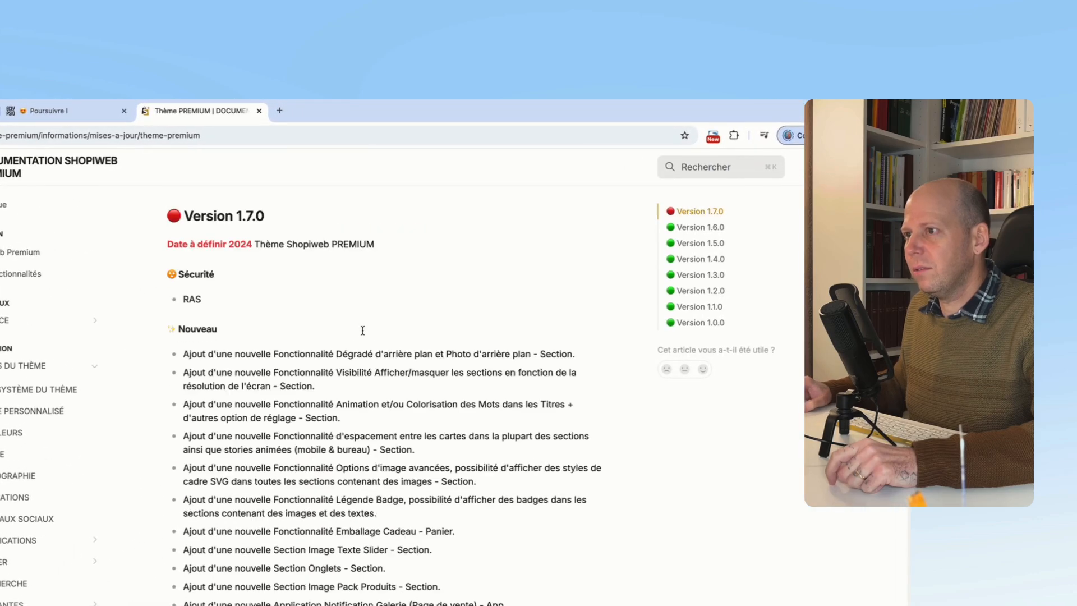
# Step: Examine the Version 1.6.0 release notes, including the list of new sections and the update presentation video
pyautogui.scroll(-15, 363, 330)
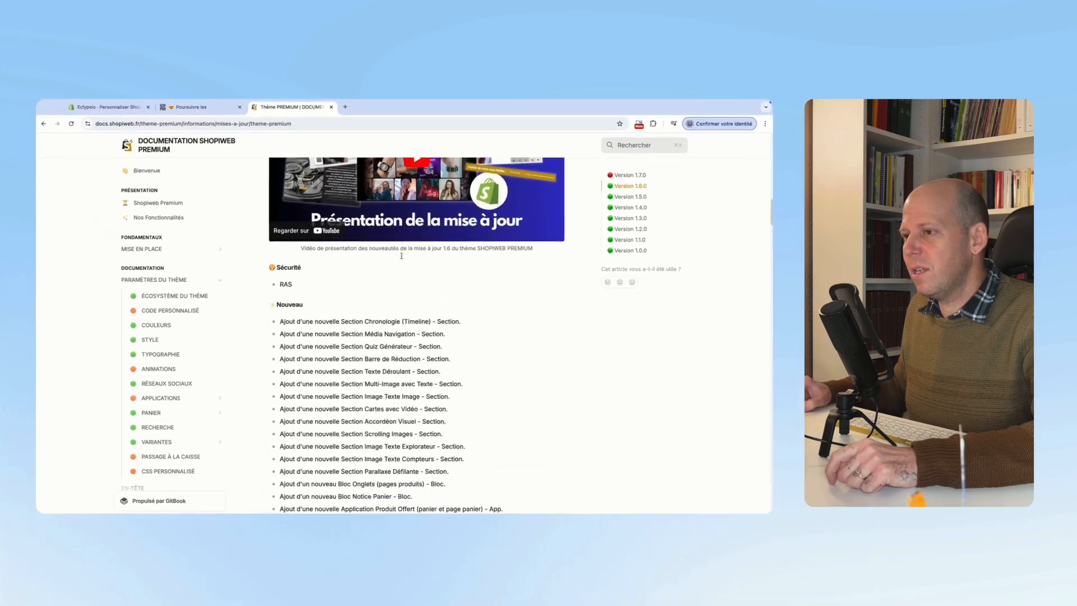
pyautogui.scroll(-2, 401, 256)
pyautogui.scroll(1, 402, 256)
pyautogui.scroll(-1, 402, 255)
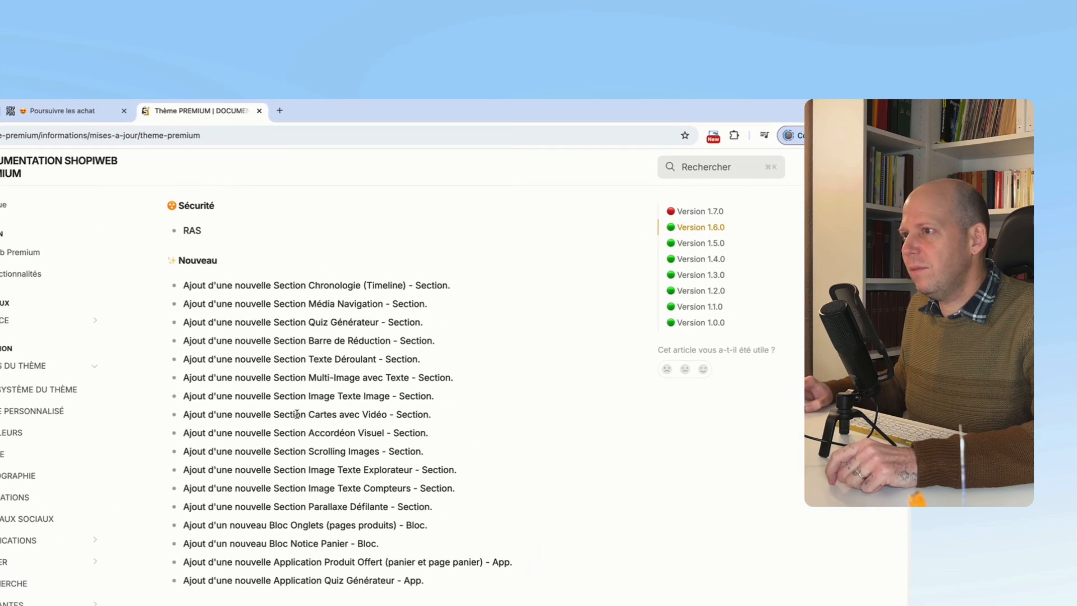
pyautogui.scroll(2, 296, 414)
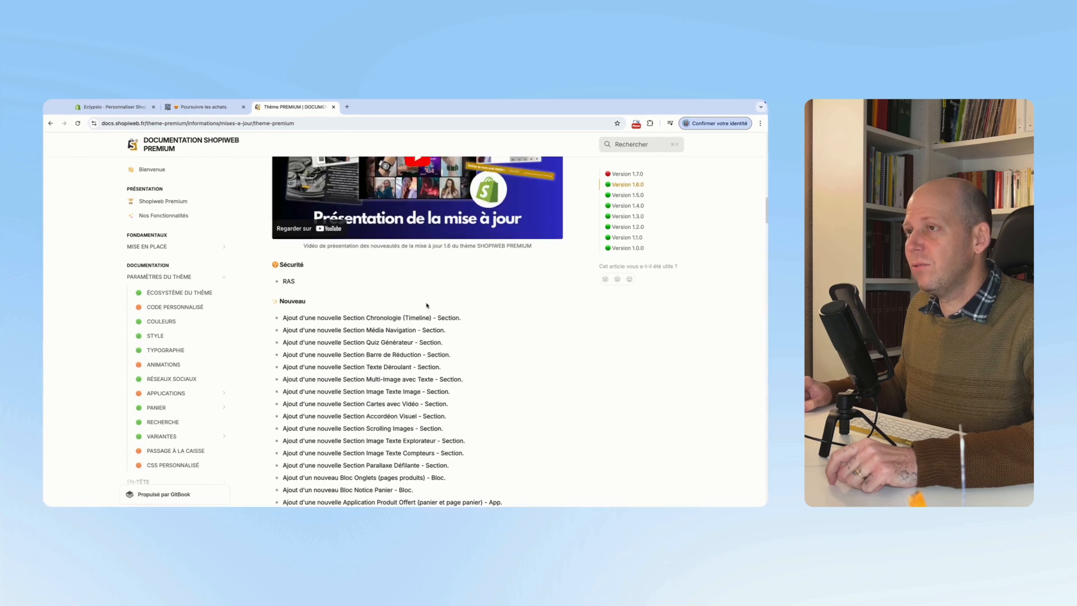
pyautogui.scroll(2, 427, 306)
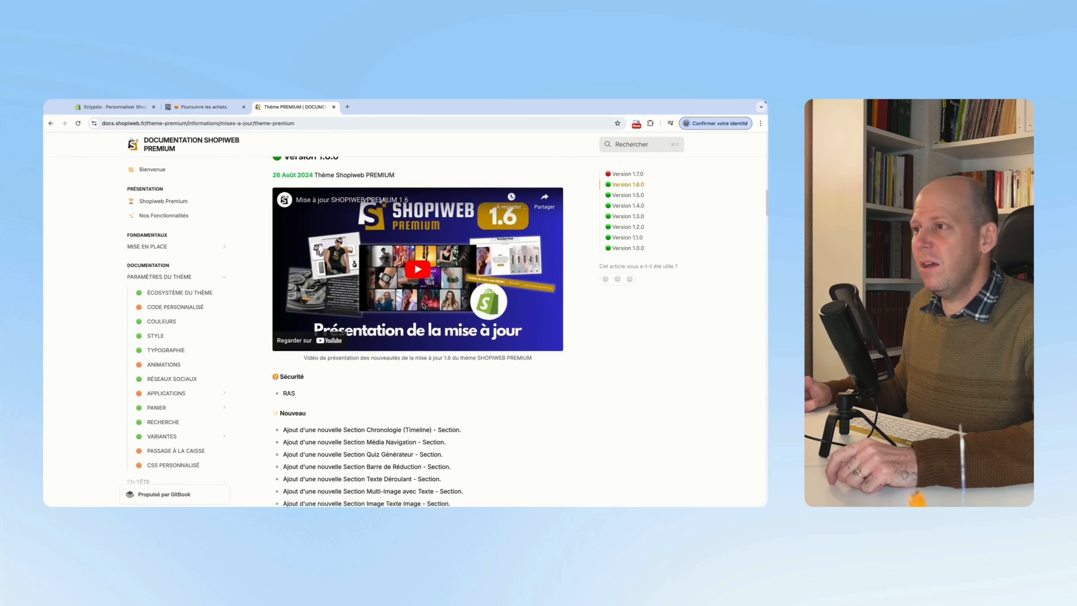
pyautogui.scroll(2, 423, 305)
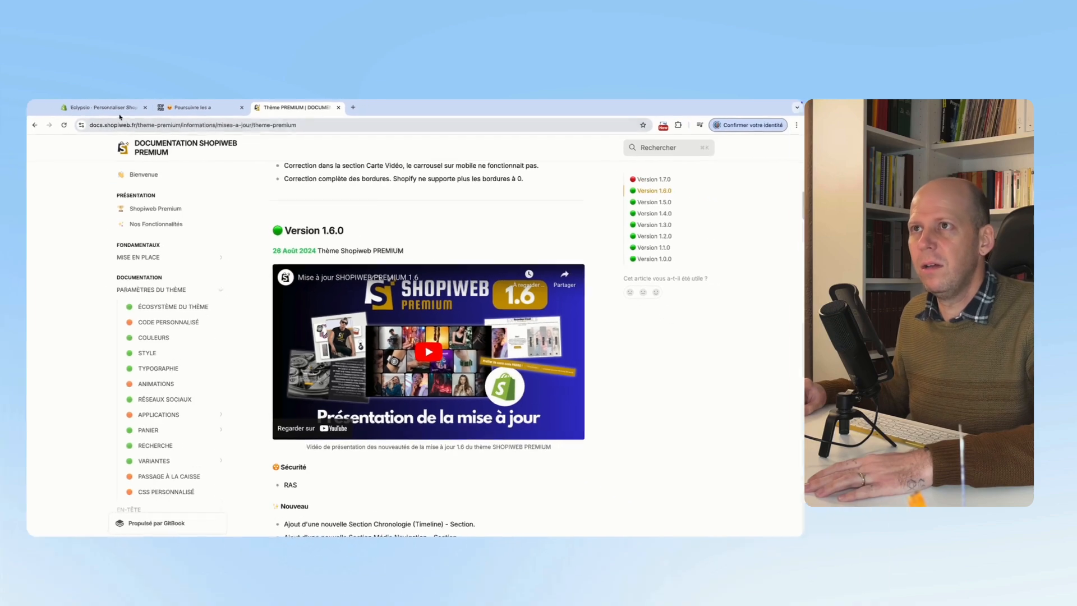
# Step: Switch back to the Shopify theme editor and remove the existing Cartes avec Vidéo section from the home page
pyautogui.click(47, 111)
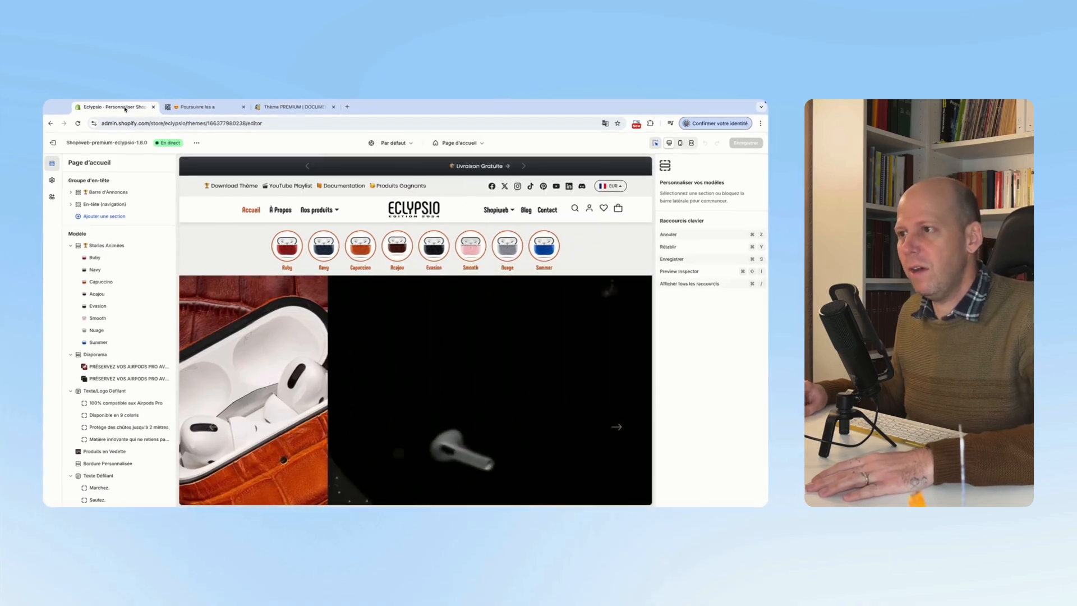
pyautogui.scroll(-3, 380, 336)
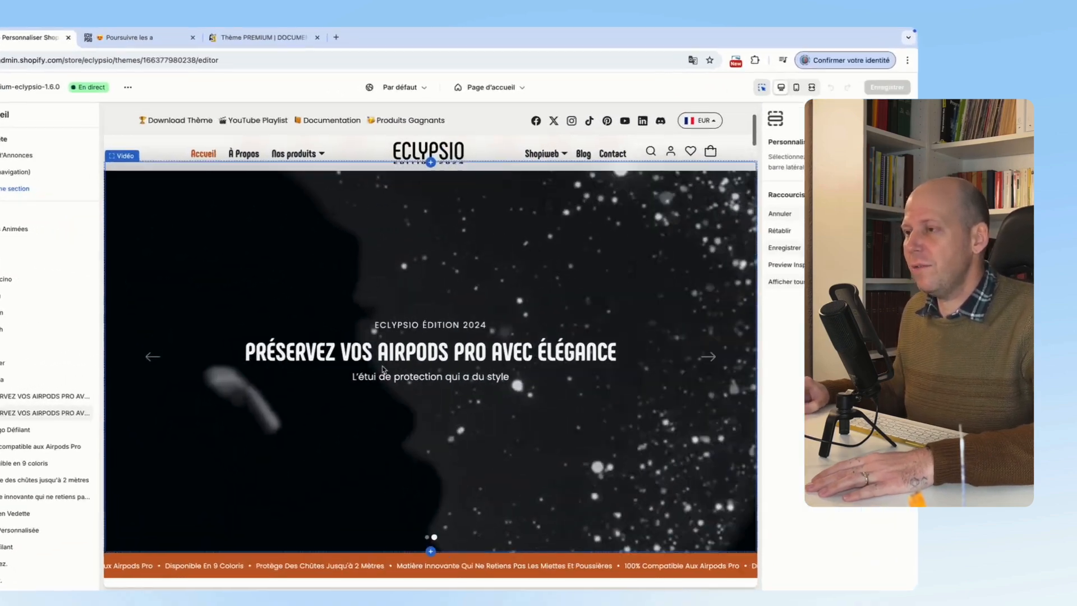
pyautogui.scroll(-10, 380, 375)
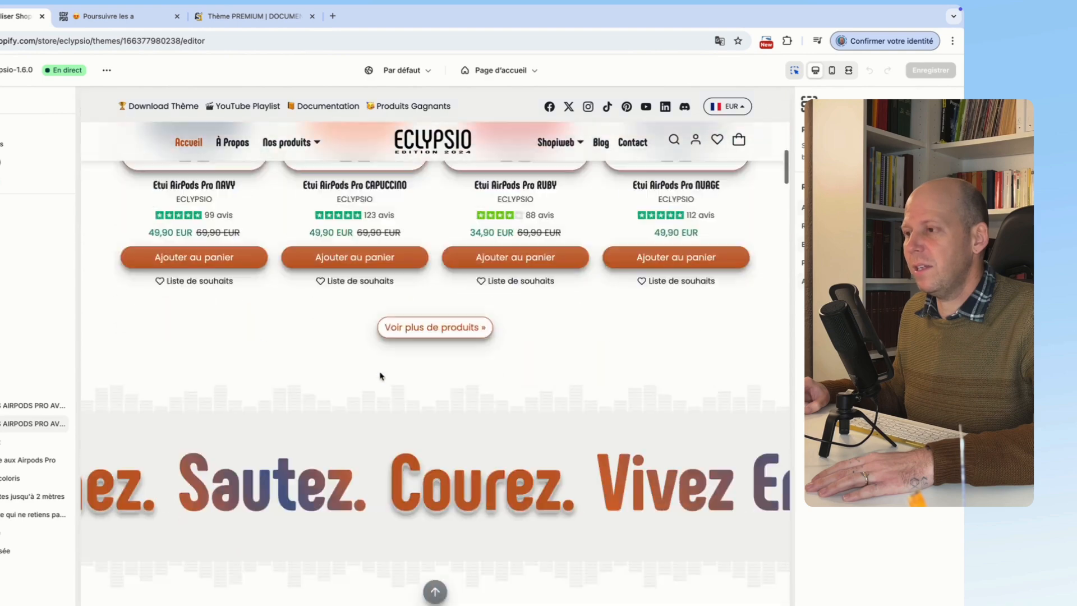
pyautogui.scroll(-10, 379, 375)
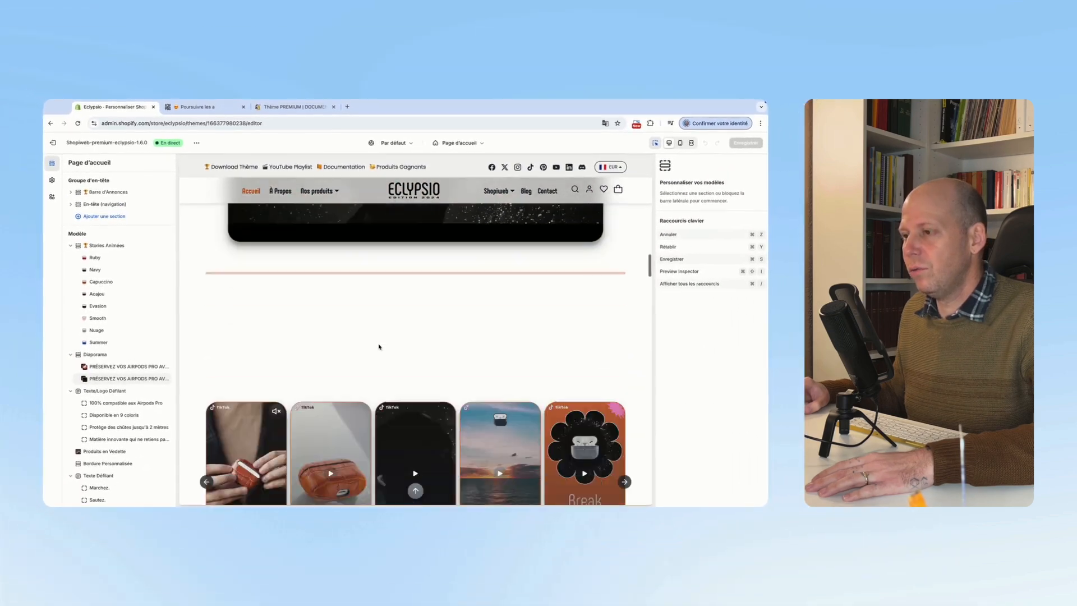
pyautogui.scroll(-10, 379, 347)
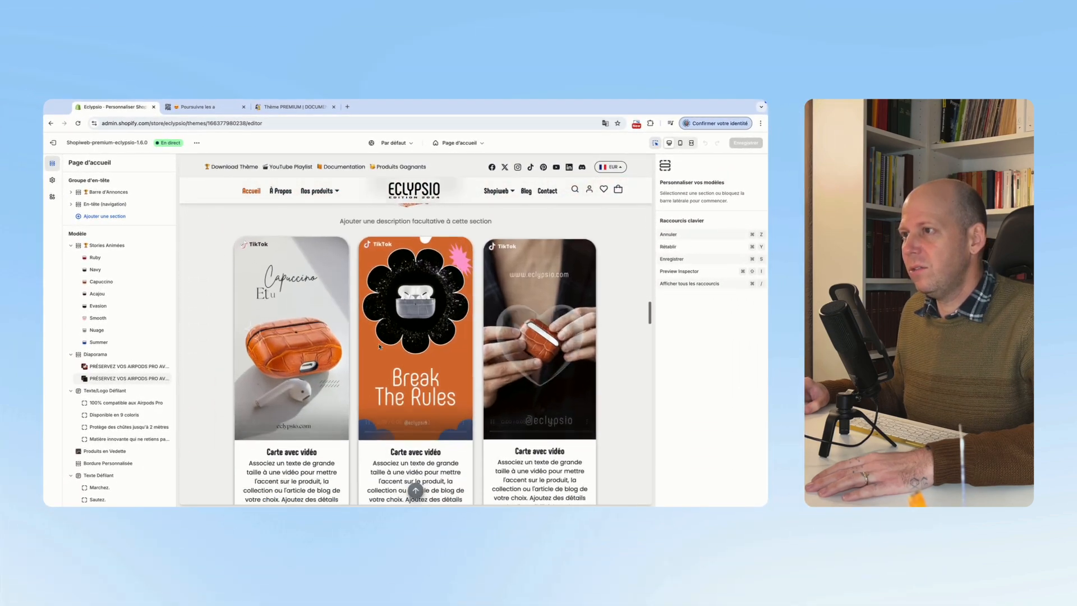
pyautogui.scroll(5, 379, 346)
pyautogui.scroll(-5, 379, 347)
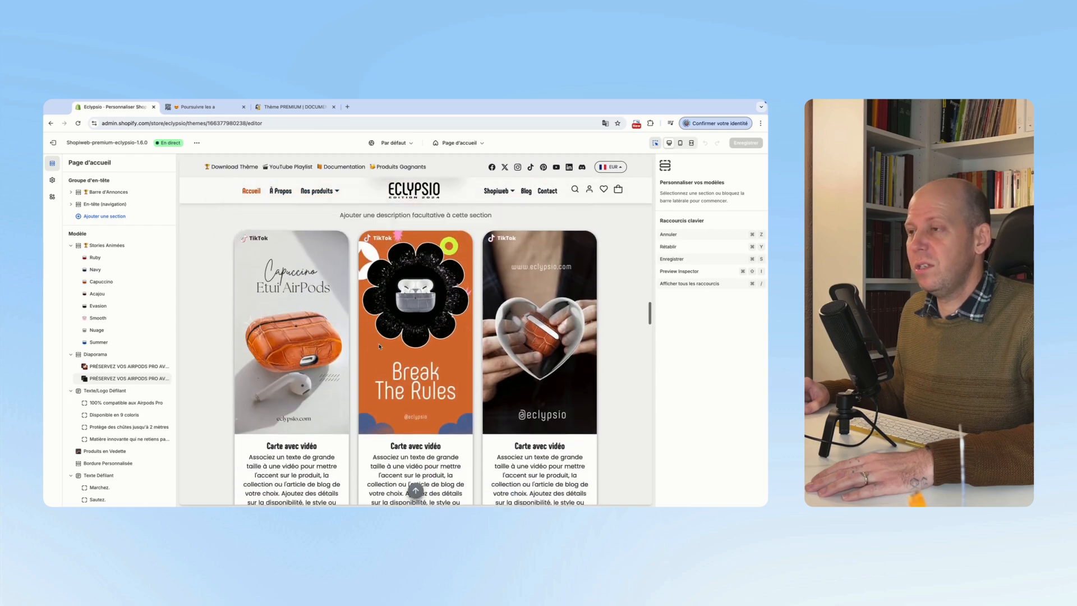
pyautogui.scroll(2, 379, 346)
pyautogui.click(278, 259)
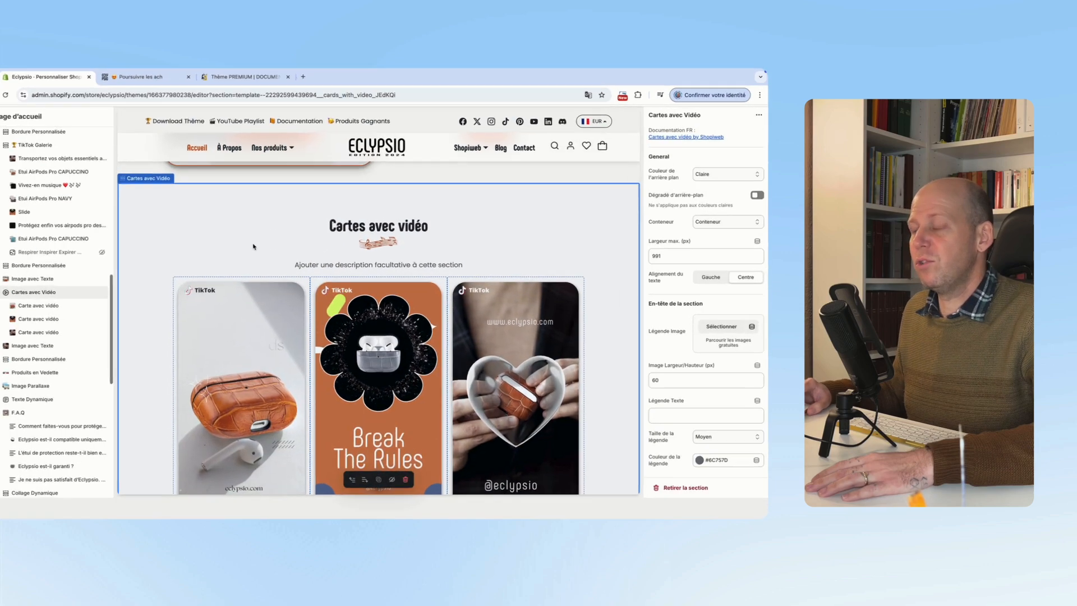
pyautogui.click(663, 521)
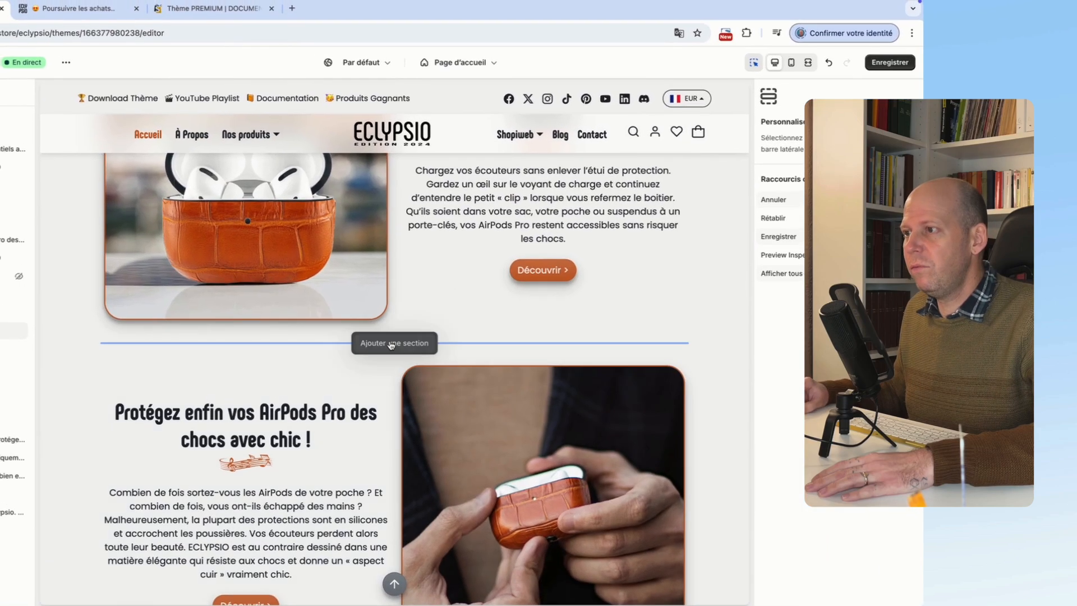
# Step: Add a new Cartes avec Vidéo section between the two Image avec Texte sections
pyautogui.click(395, 344)
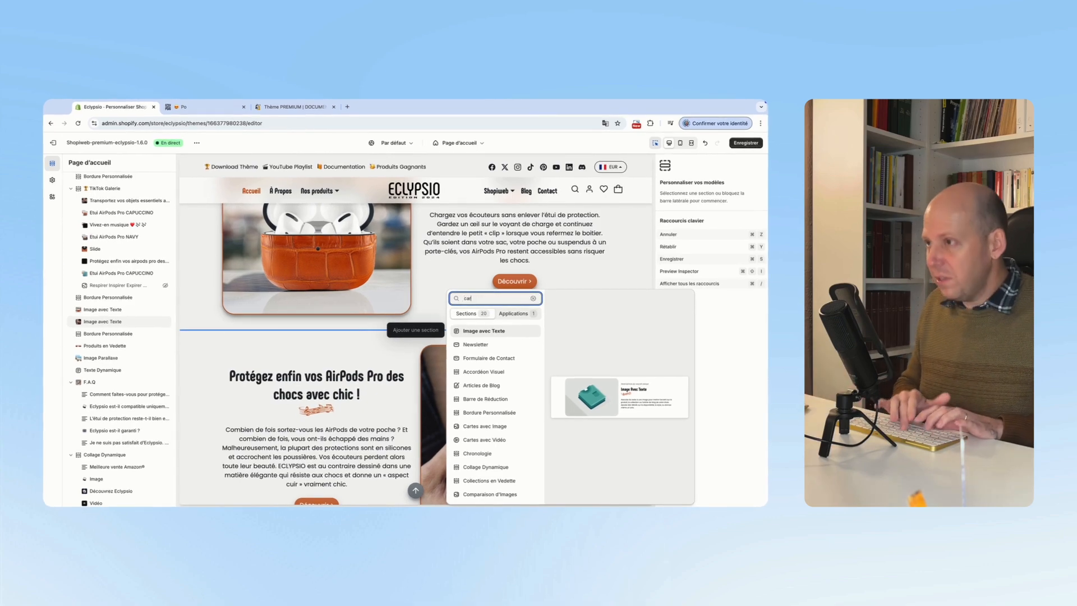
pyautogui.write('carte')
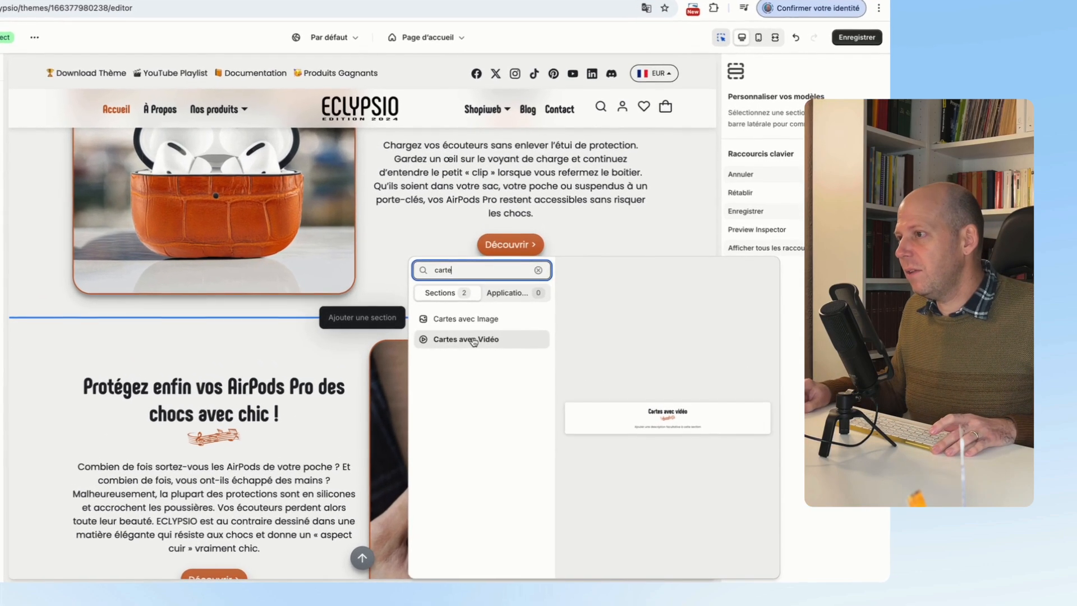
pyautogui.click(468, 339)
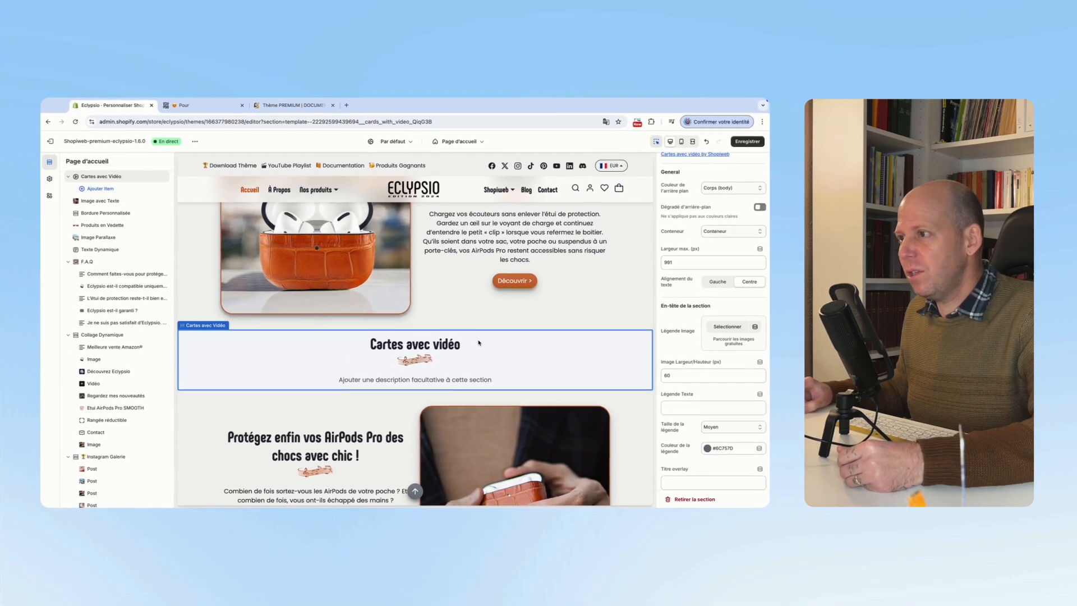
# Step: Look through the new section's settings and set its background colour to Claire
pyautogui.scroll(2, 104, 218)
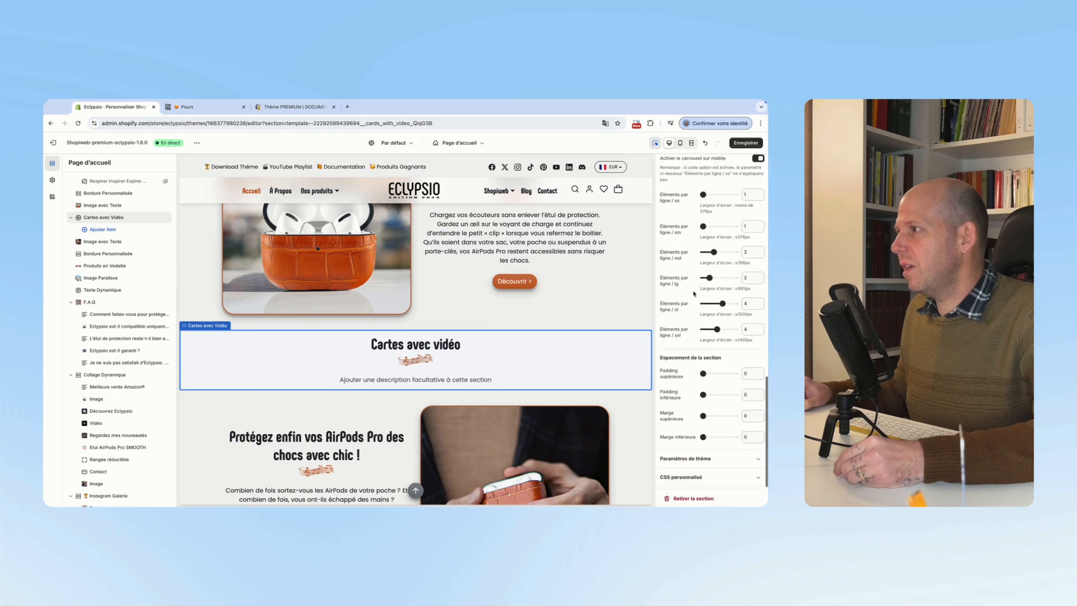
pyautogui.scroll(-1, 694, 293)
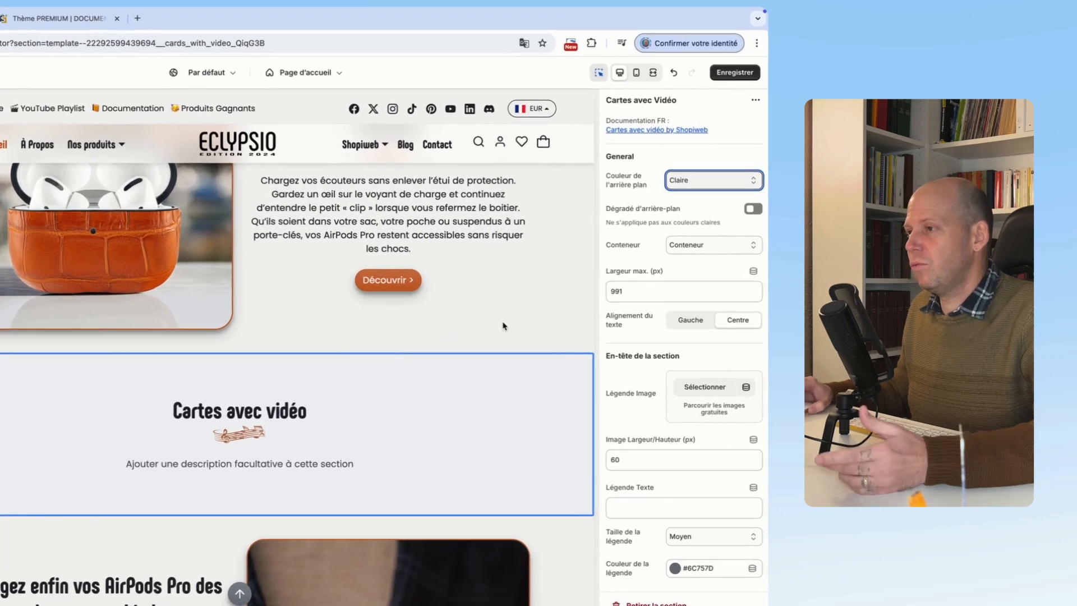
pyautogui.scroll(-2, 590, 314)
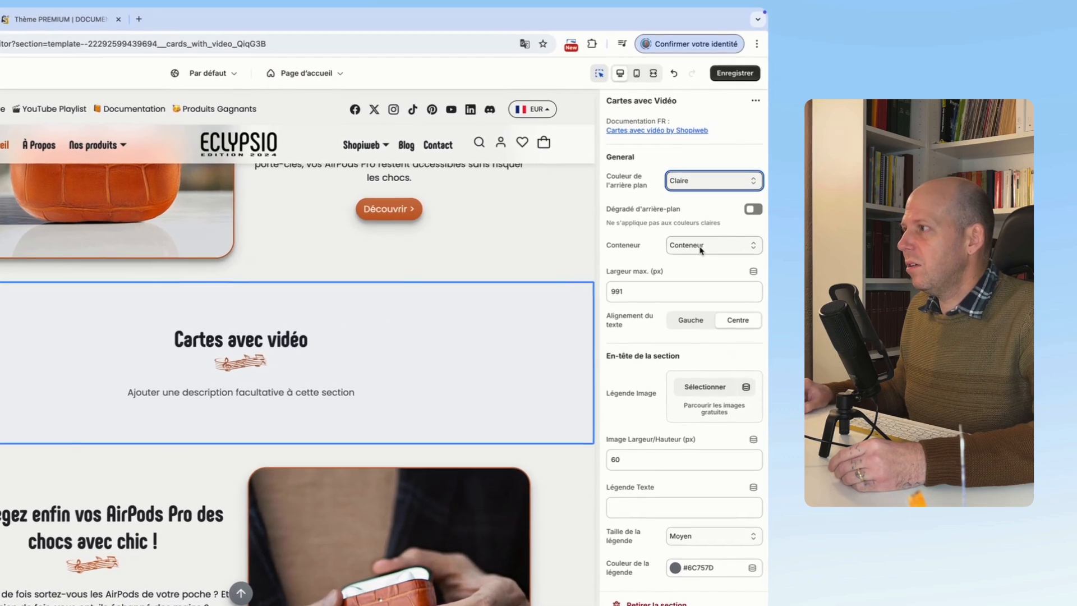
# Step: Try the Pleine largeur container on the Cartes avec Vidéo section and restore Conteneur
pyautogui.click(722, 259)
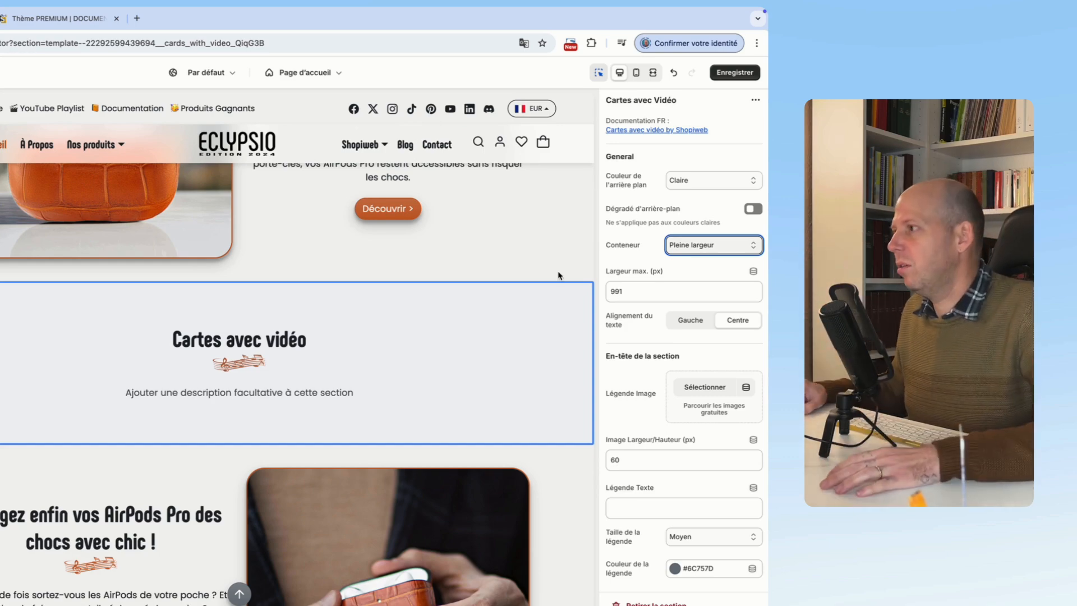
pyautogui.click(709, 247)
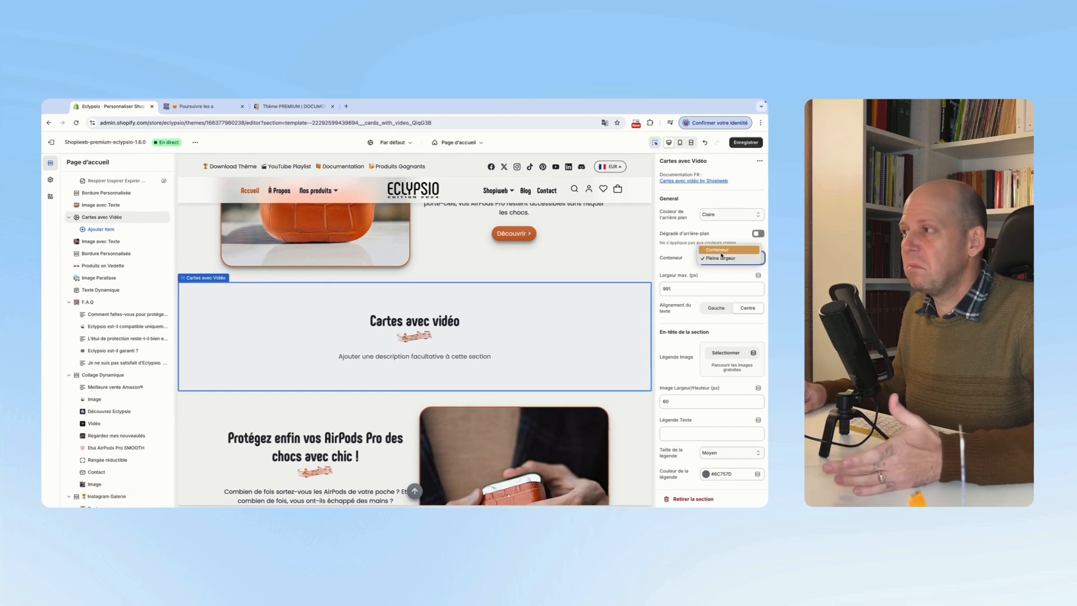
pyautogui.click(699, 237)
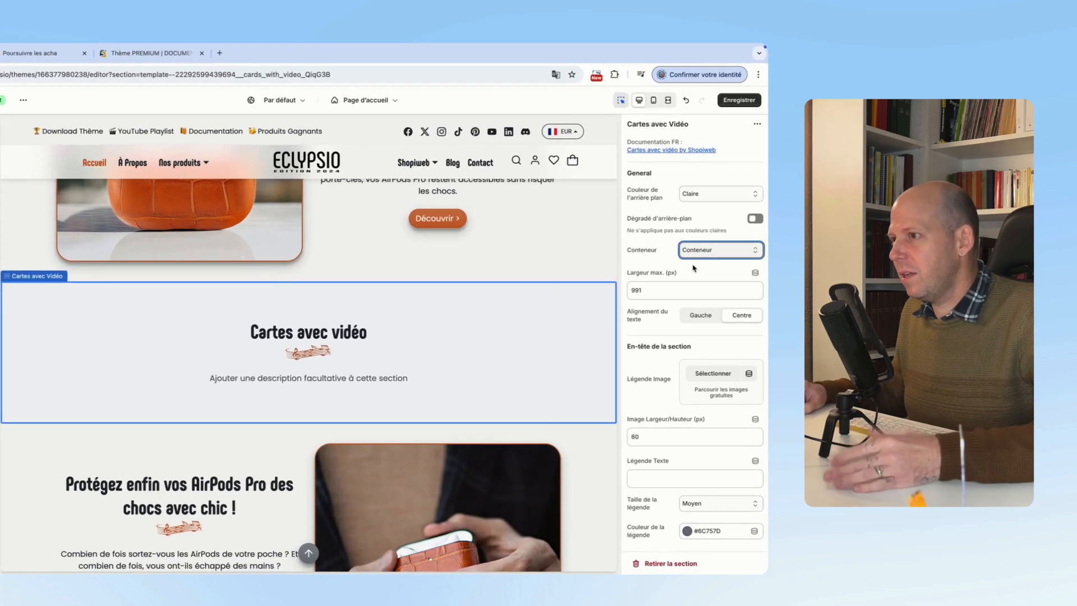
# Step: Review the maximum width and text alignment settings of the Cartes avec Vidéo section
pyautogui.scroll(-2, 698, 280)
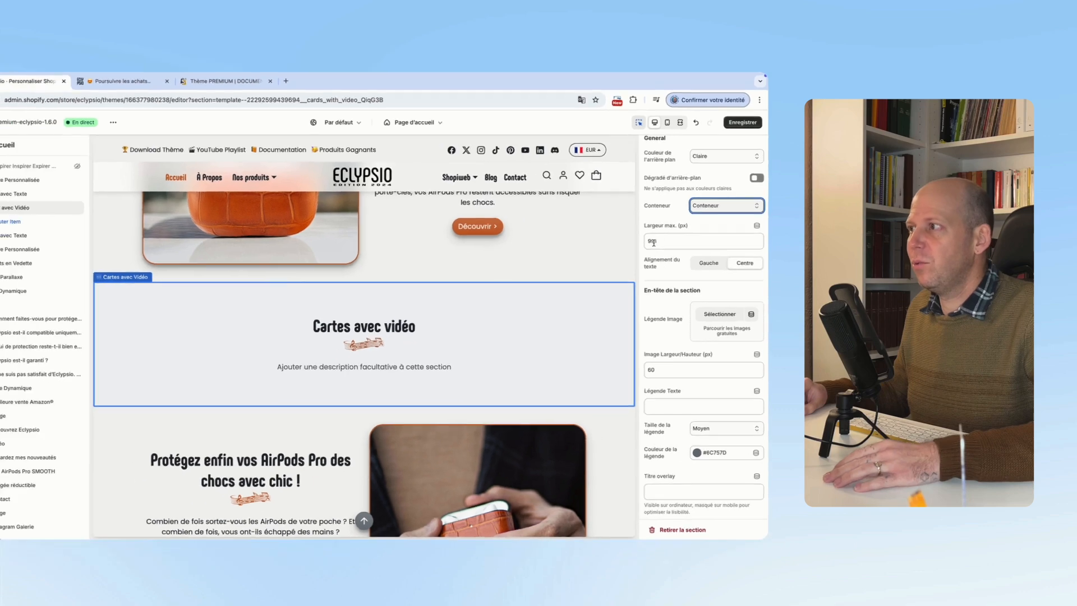
pyautogui.doubleClick(617, 228)
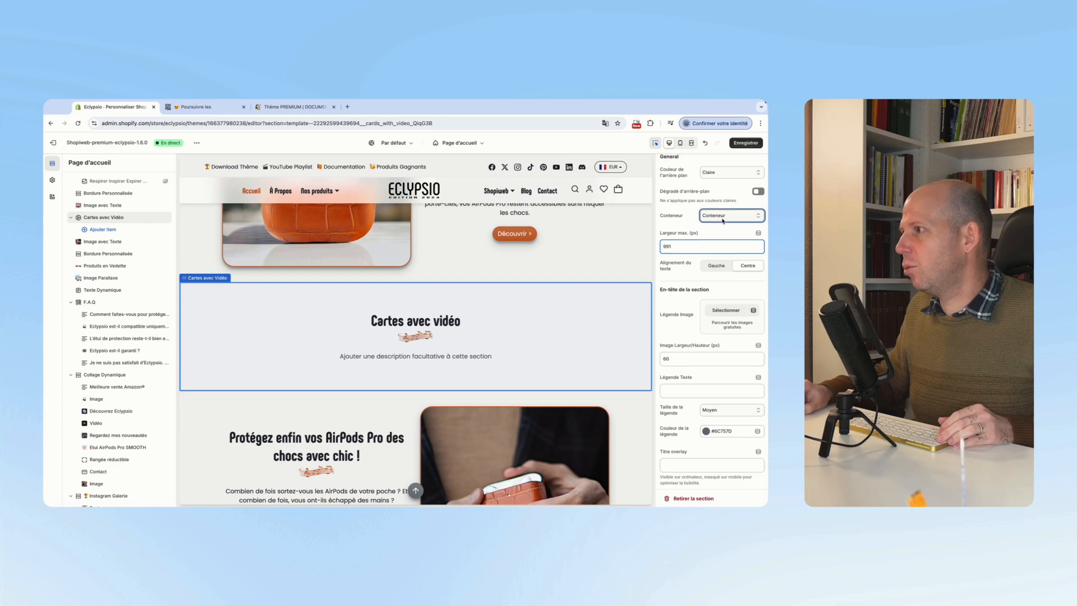
pyautogui.click(690, 264)
pyautogui.scroll(-1, 699, 276)
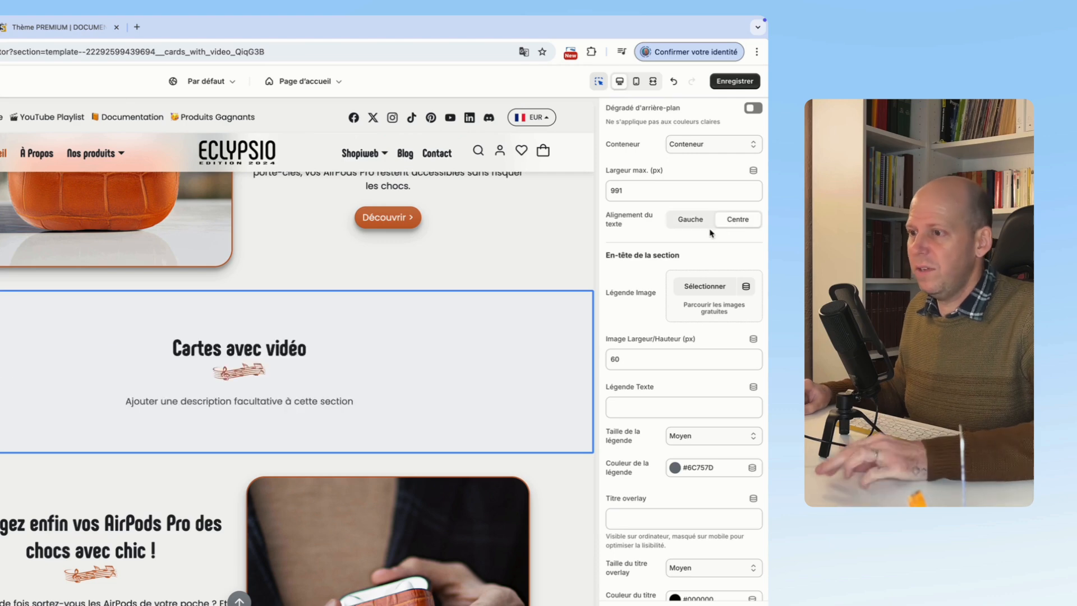
# Step: Try the flag-gbp library image as the section header's Légende Image and remove it again
pyautogui.scroll(-2, 626, 236)
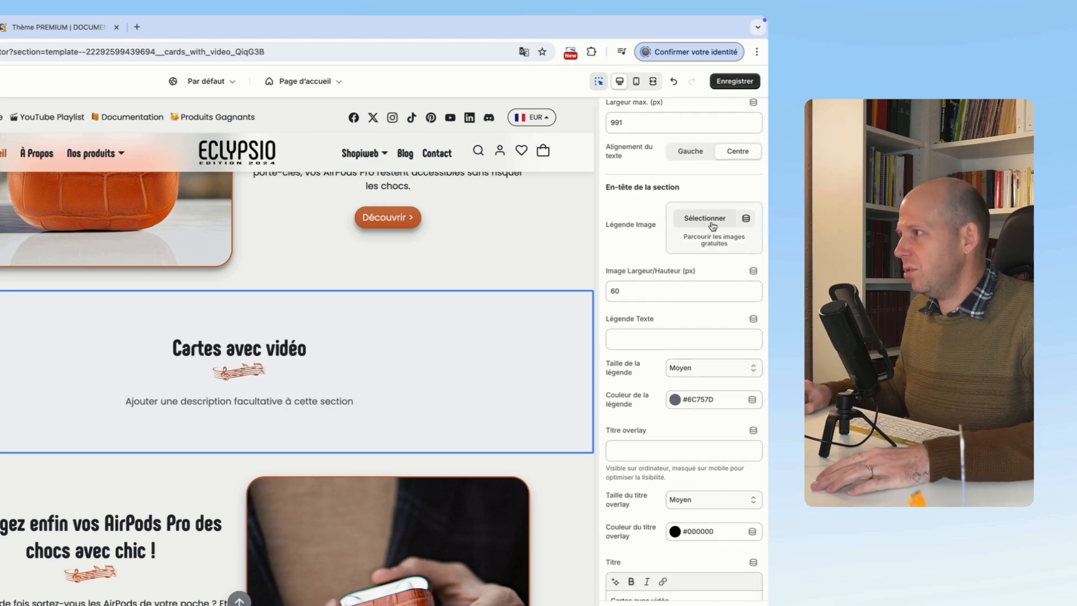
pyautogui.click(710, 221)
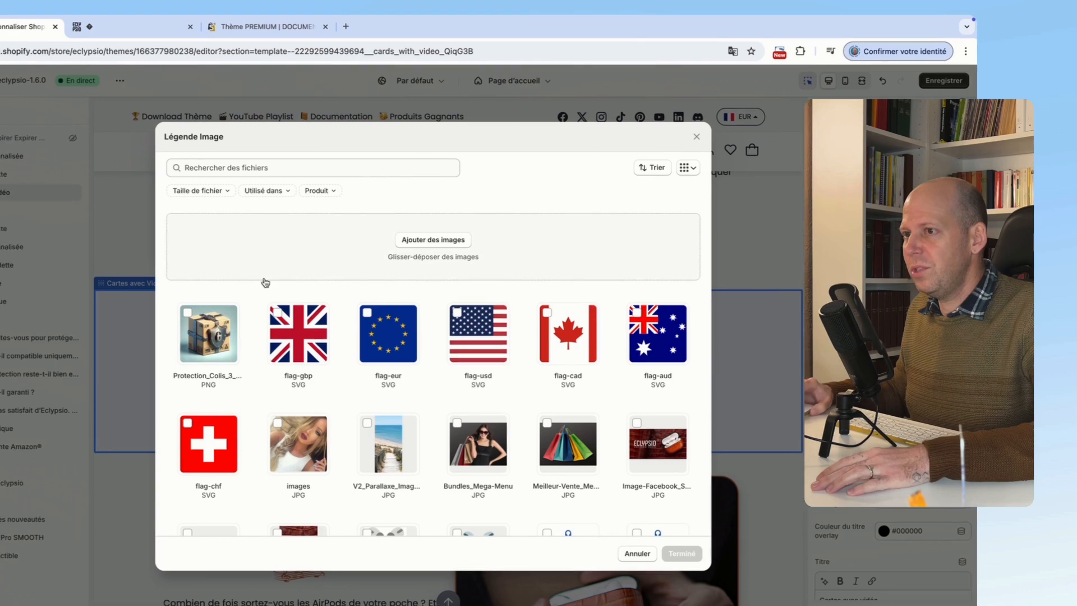
pyautogui.scroll(-3, 314, 336)
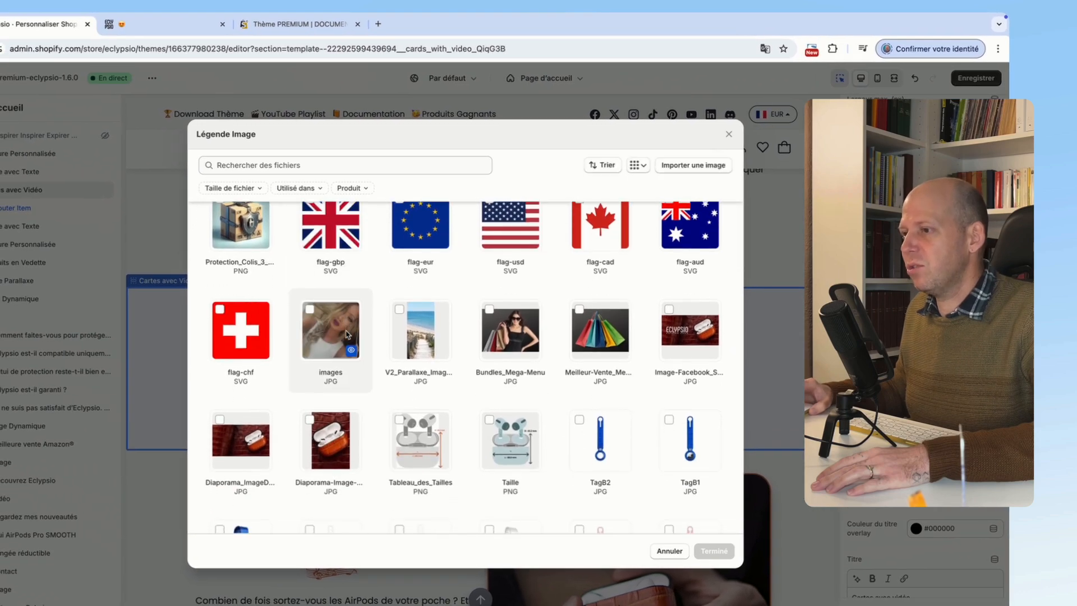
pyautogui.scroll(-5, 347, 335)
pyautogui.scroll(8, 379, 343)
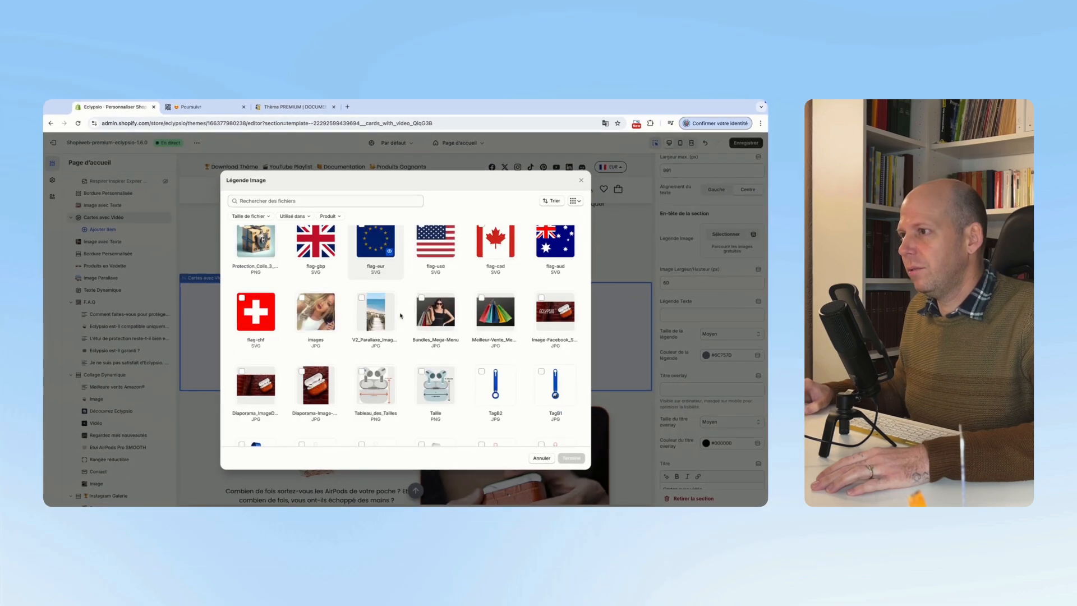
pyautogui.scroll(-5, 400, 315)
pyautogui.scroll(8, 401, 315)
pyautogui.click(317, 315)
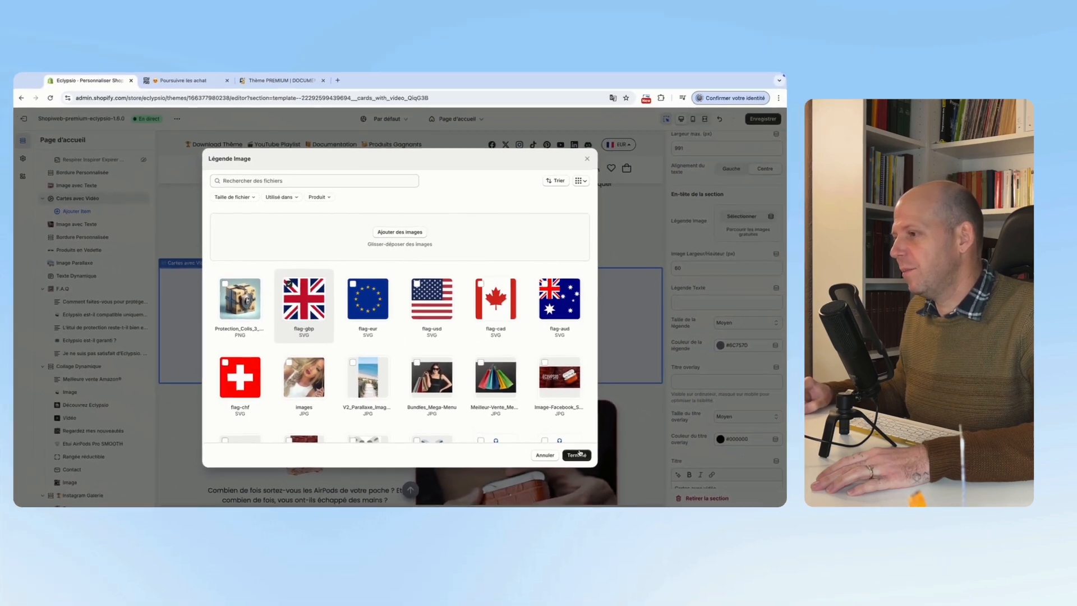
pyautogui.click(642, 477)
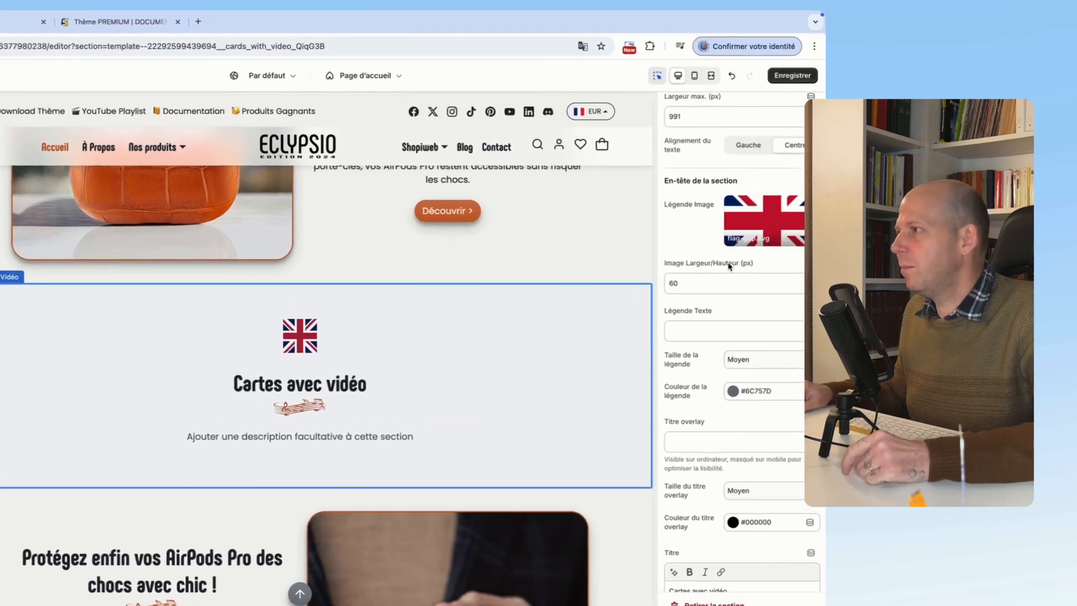
pyautogui.moveTo(730, 243)
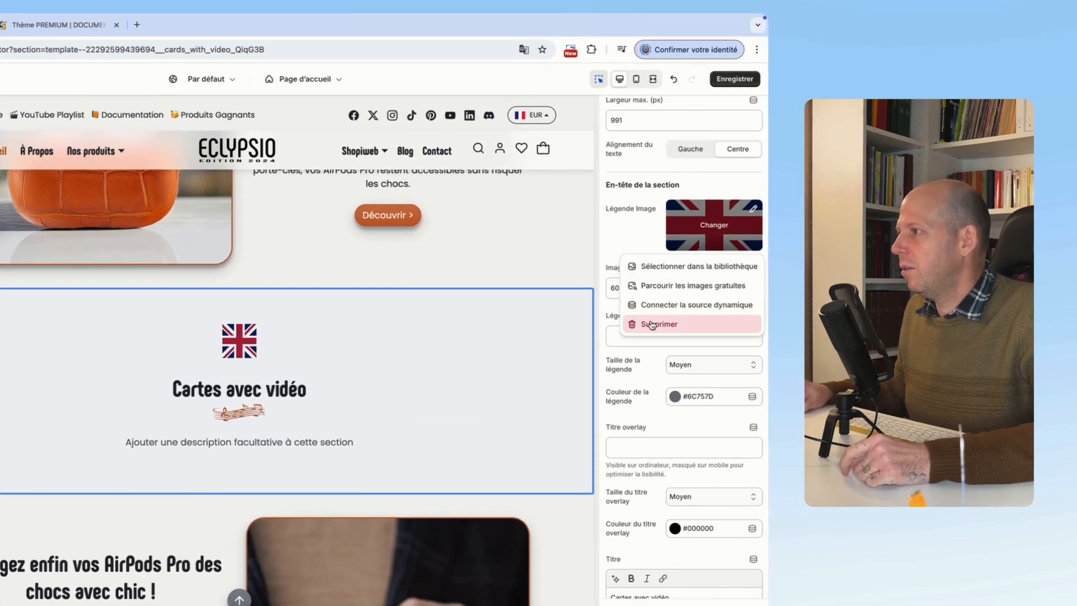
pyautogui.click(652, 325)
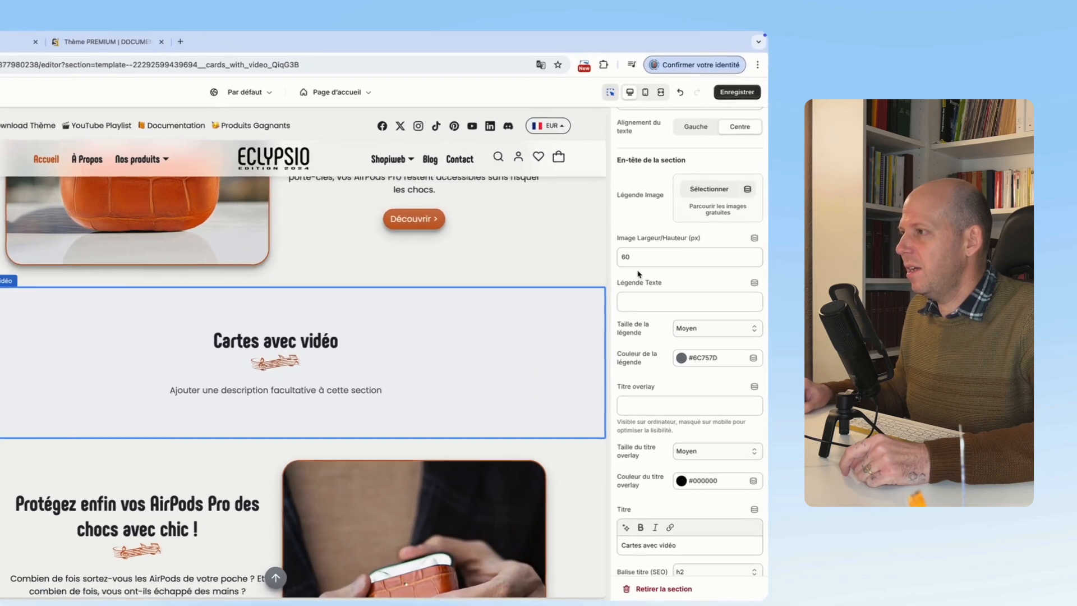
# Step: Set the section header's Légende Texte to "les atouts de mon produit"
pyautogui.click(673, 293)
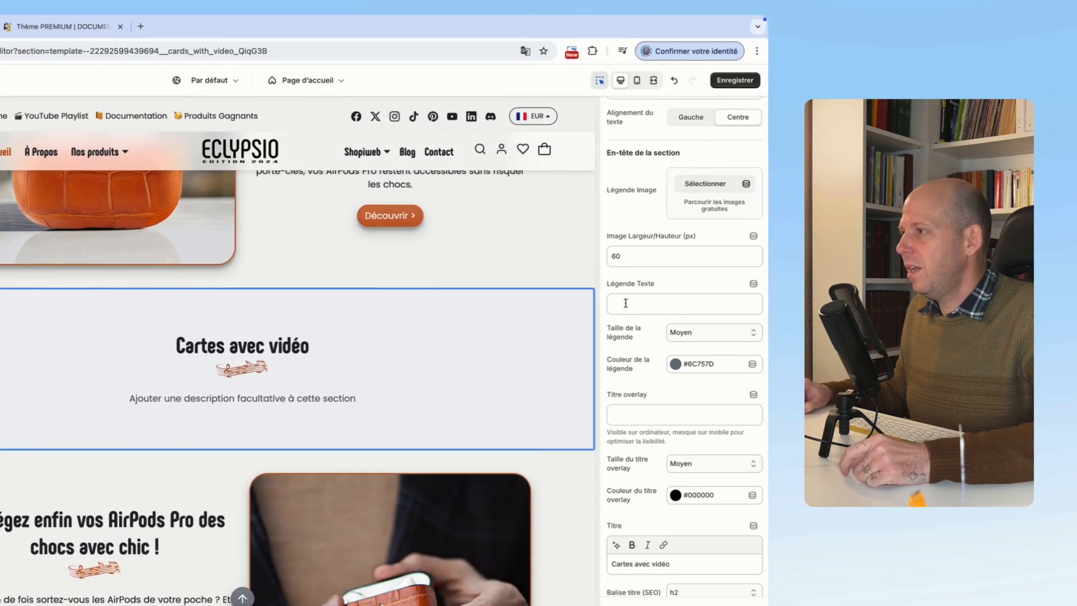
pyautogui.write('teste')
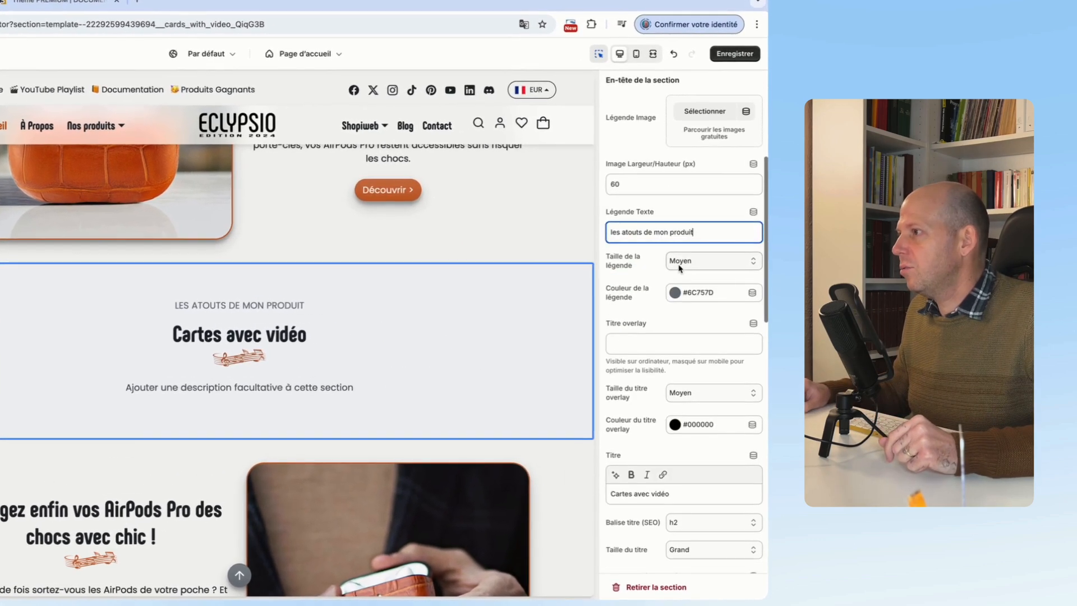
# Step: Try the Très Grand size on the legend, restore Moyen, and view the legend's colour options
pyautogui.click(694, 264)
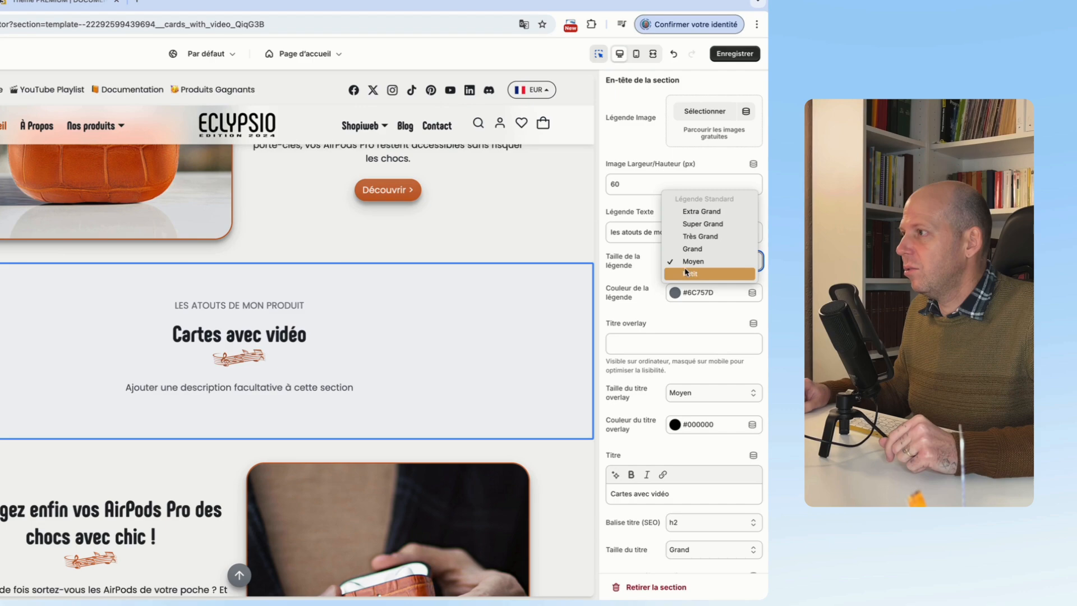
pyautogui.click(704, 238)
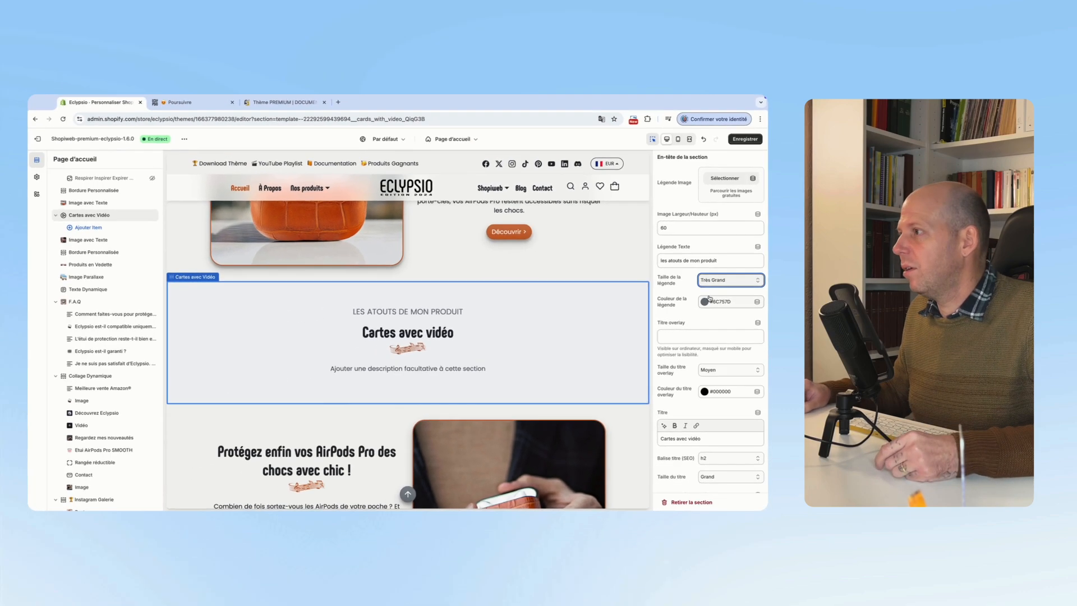
pyautogui.click(726, 281)
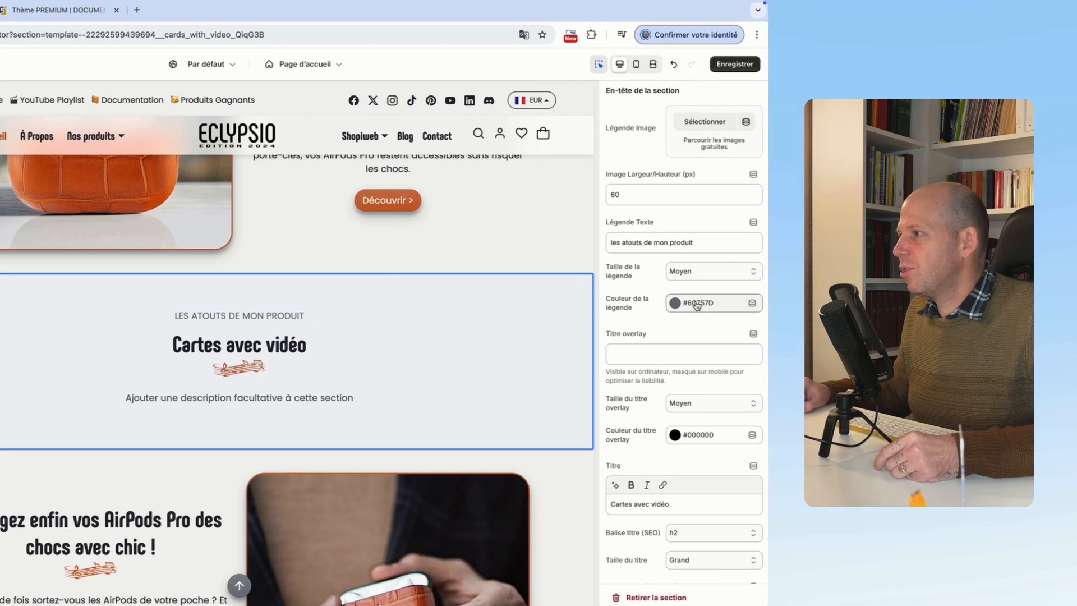
pyautogui.click(696, 304)
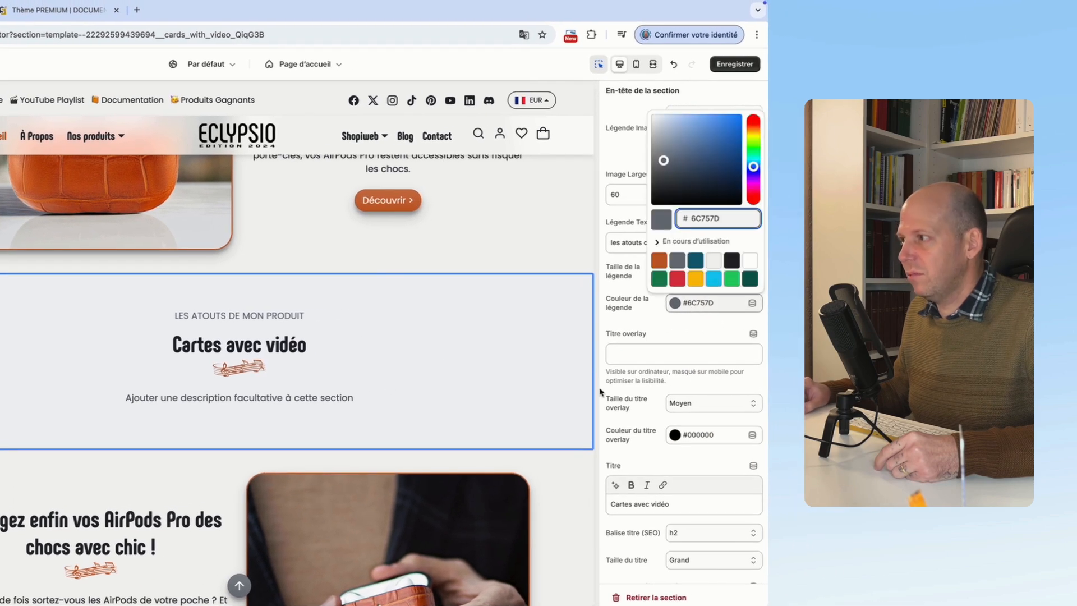
# Step: Add the overlay title "overlay" to the section header and set its size to Grand
pyautogui.click(623, 350)
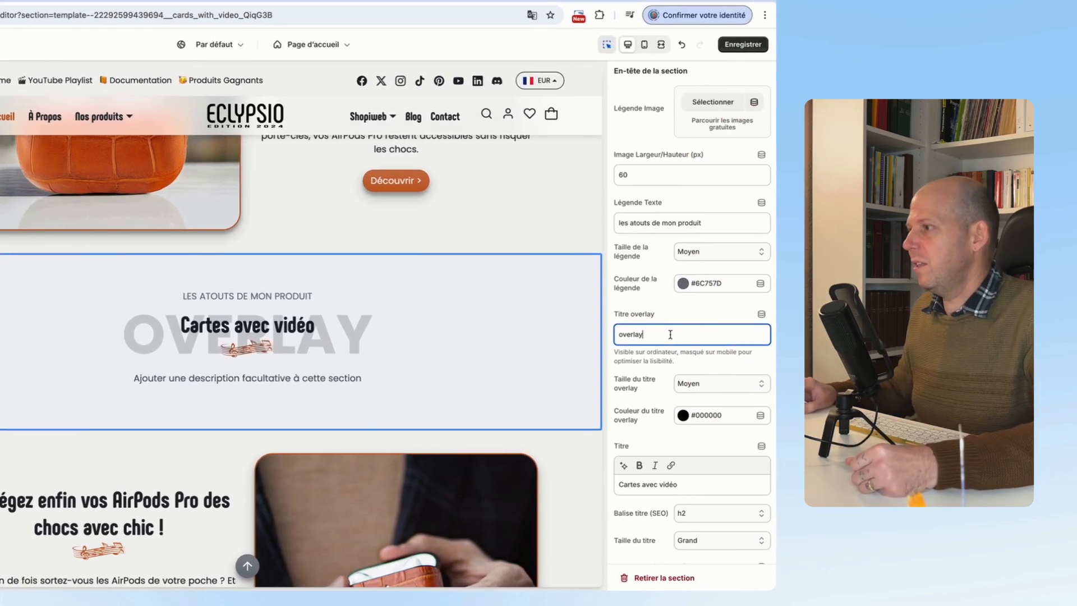
pyautogui.scroll(-1, 755, 331)
pyautogui.click(764, 380)
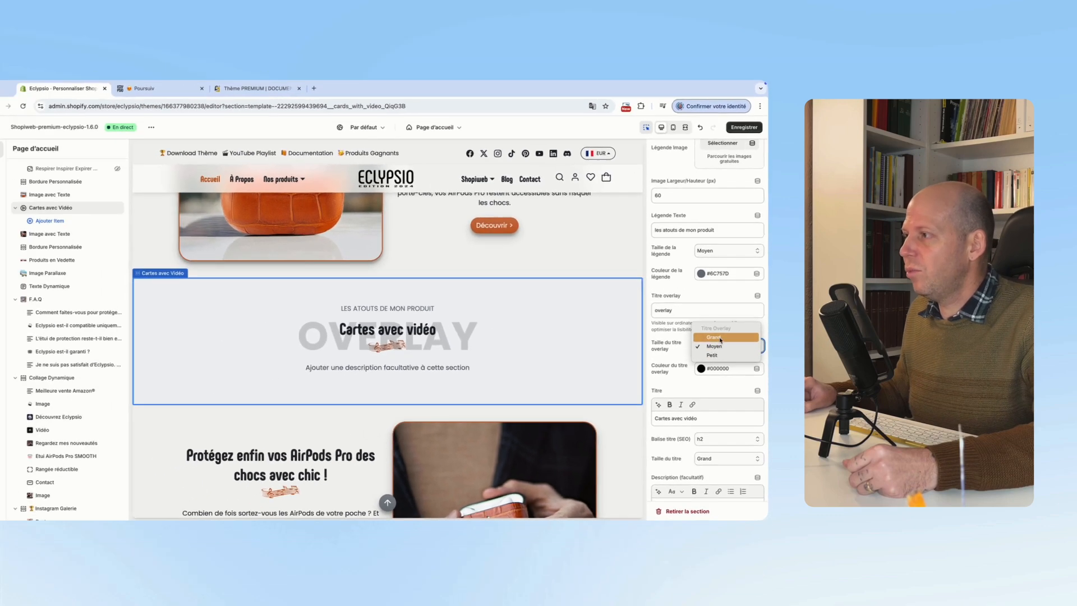
pyautogui.click(694, 348)
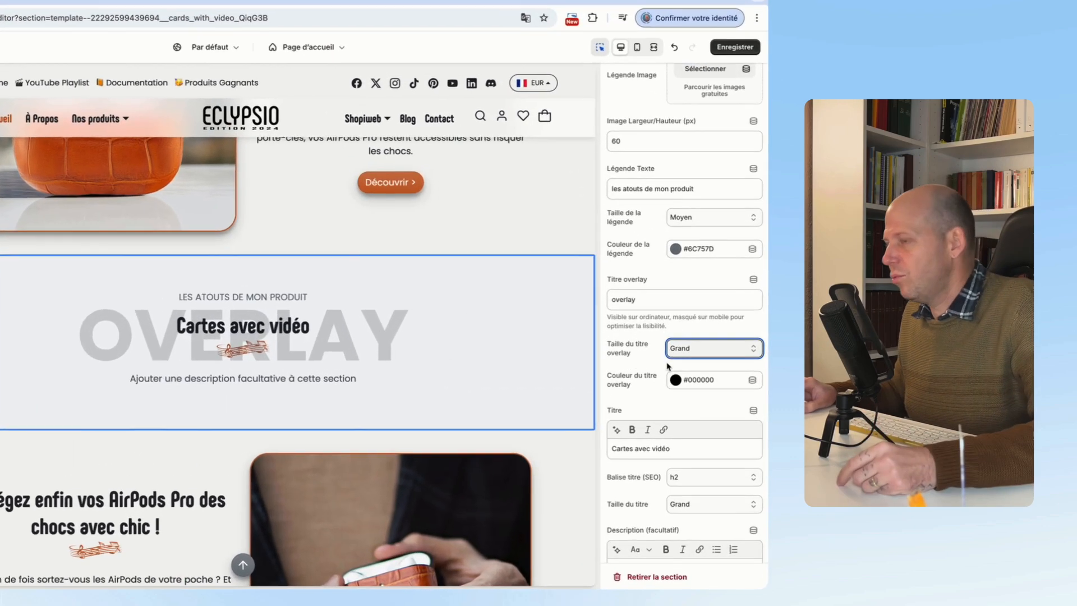
# Step: Try the orange C45F26 on the overlay title and set its colour to 212529
pyautogui.scroll(-1, 667, 366)
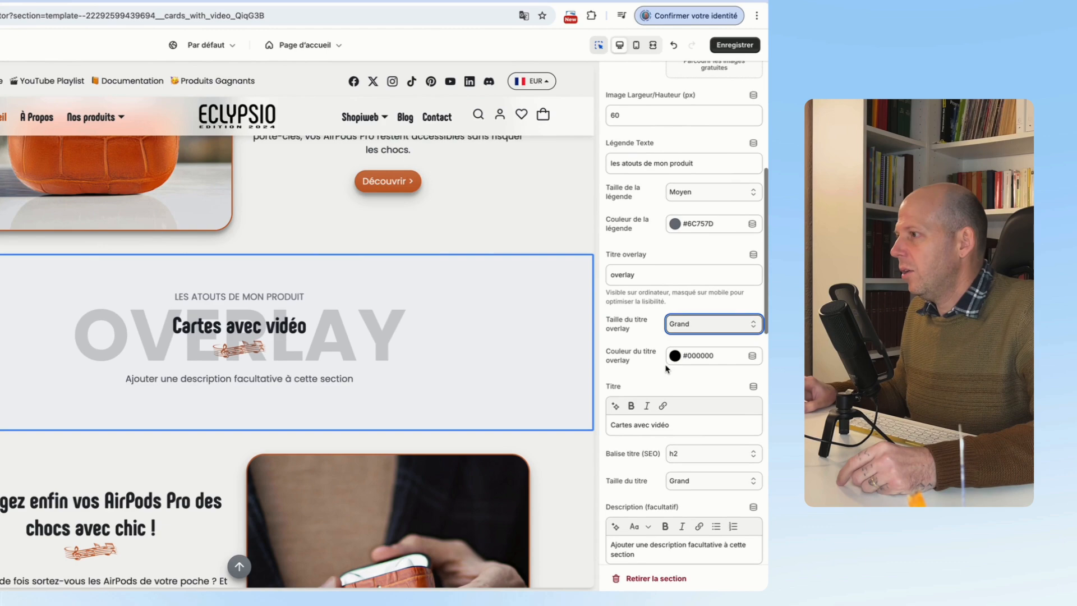
pyautogui.click(695, 357)
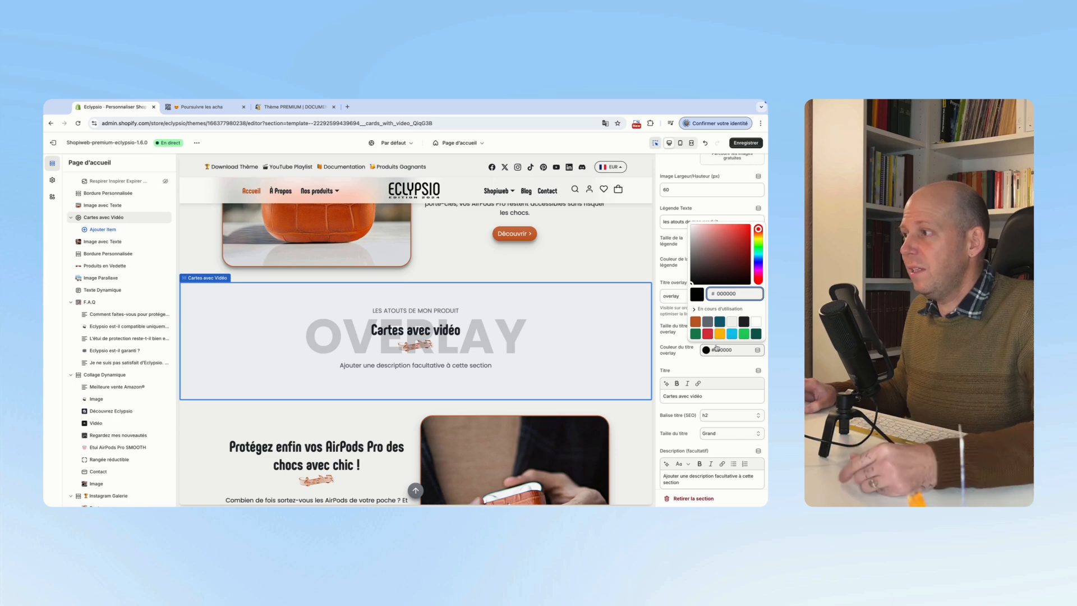
pyautogui.click(696, 321)
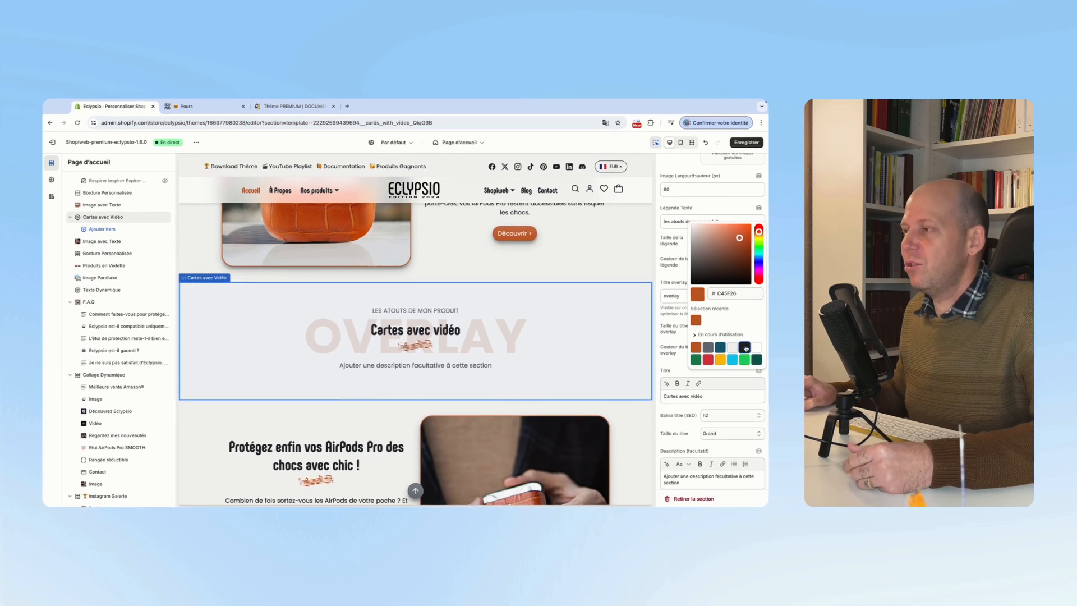
pyautogui.click(902, 352)
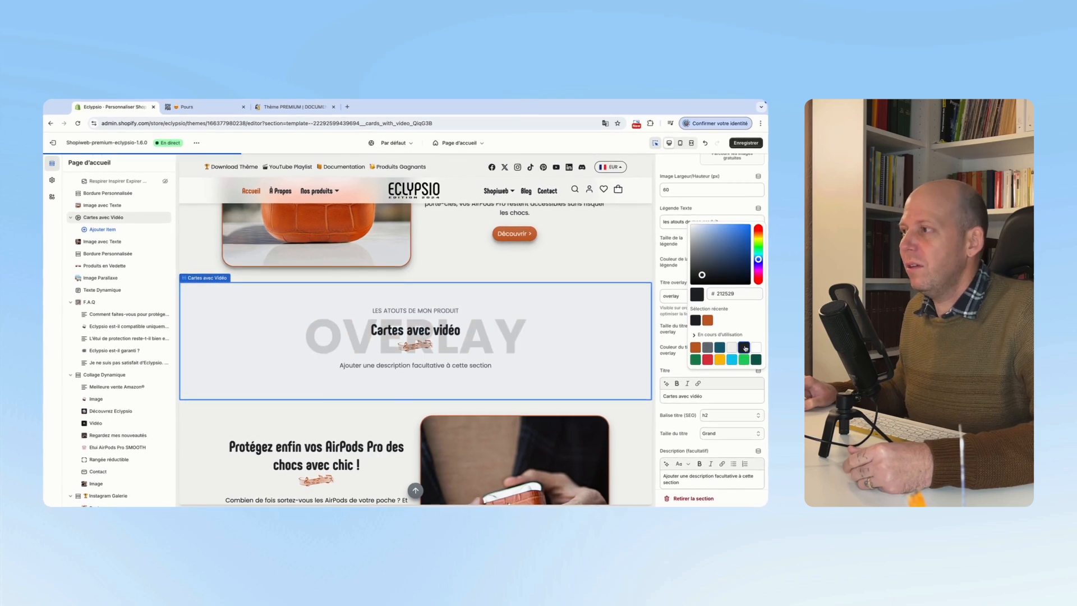
pyautogui.click(676, 340)
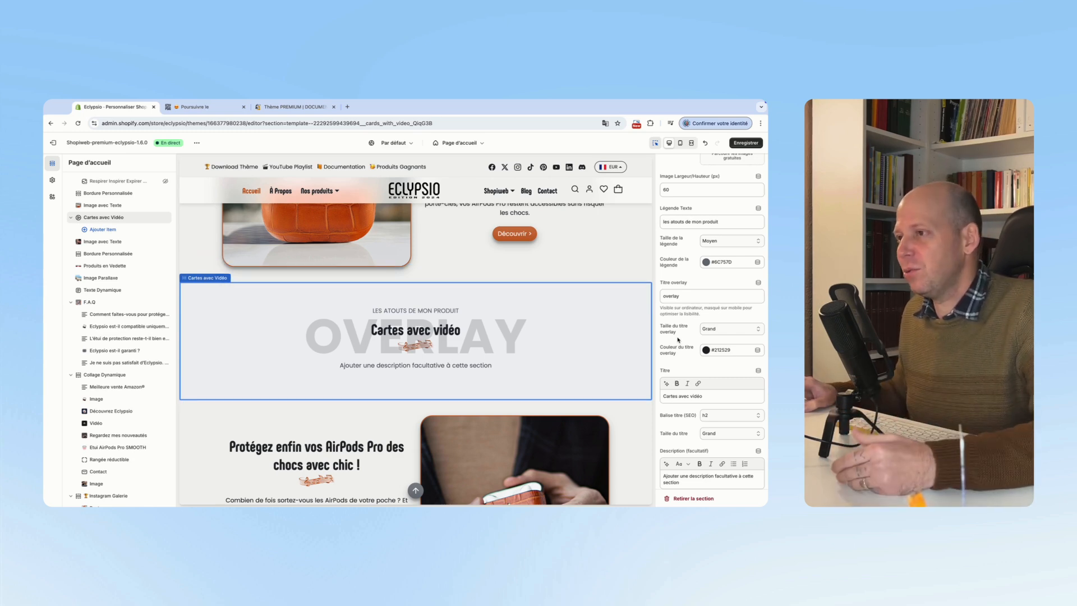
# Step: Replace the Cartes avec Vidéo section's title with "Votre titre accroche"
pyautogui.scroll(-1, 677, 339)
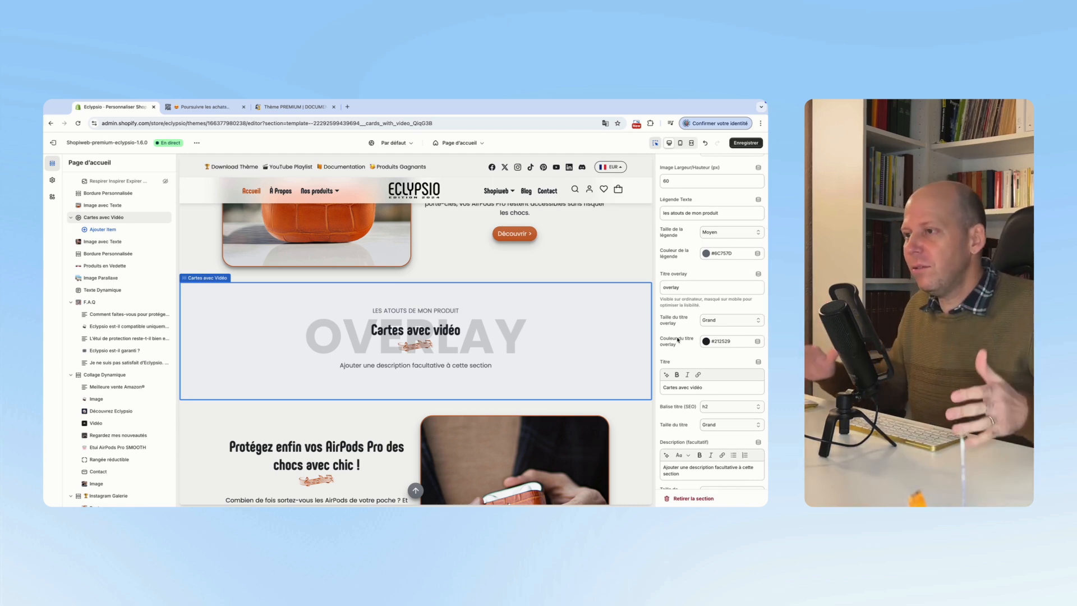
pyautogui.scroll(-3, 684, 329)
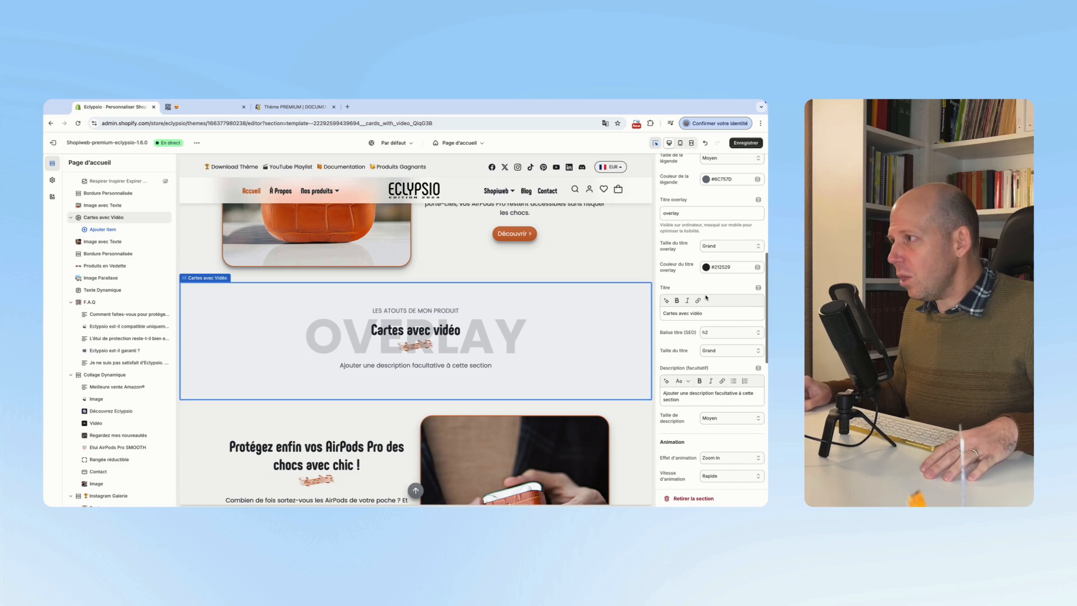
pyautogui.scroll(-1, 700, 313)
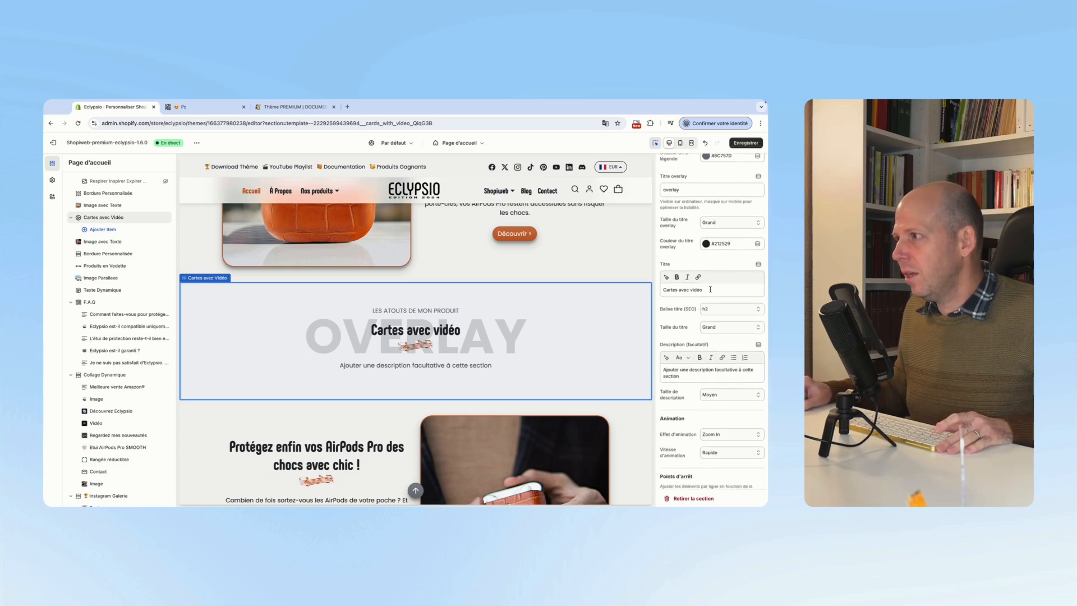
pyautogui.moveTo(711, 289); pyautogui.dragTo(656, 291)
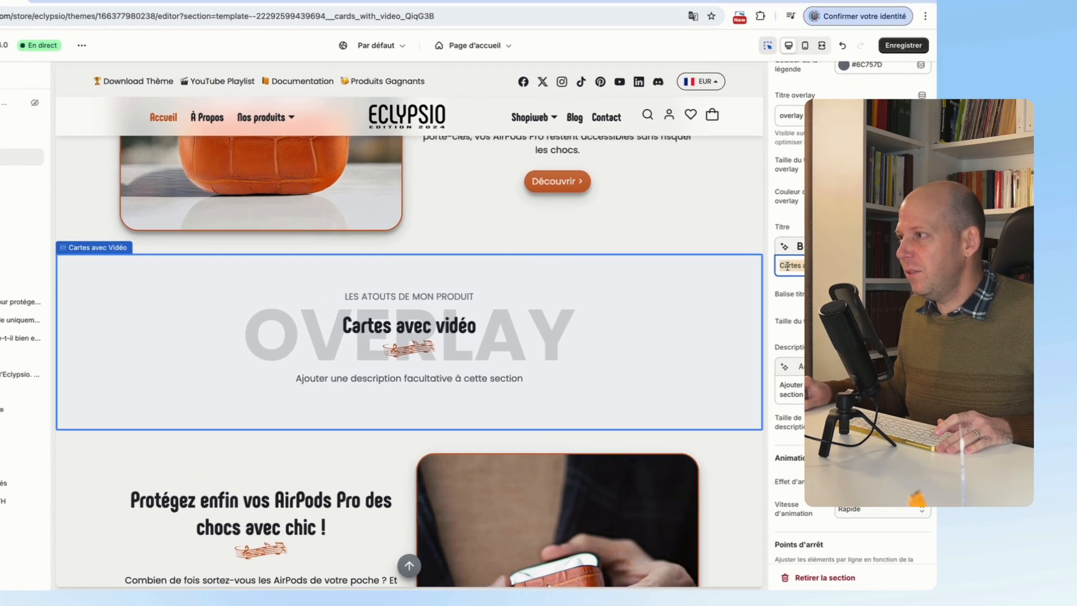
pyautogui.write('Votre titre accroche')
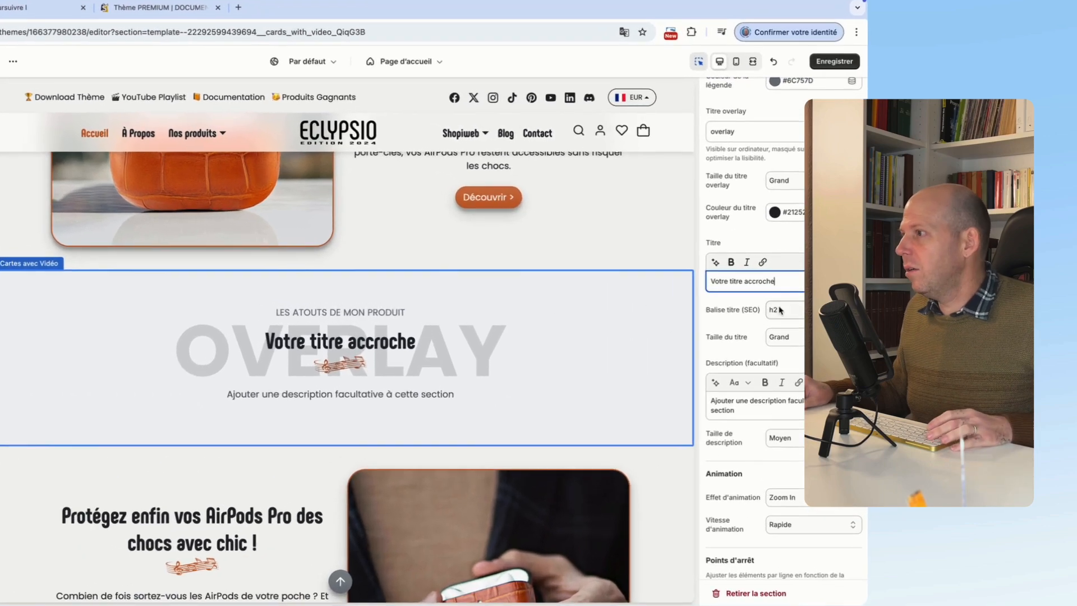
# Step: Review the title's SEO heading tags, keeping h2, and set the title size to Très Grand
pyautogui.click(723, 310)
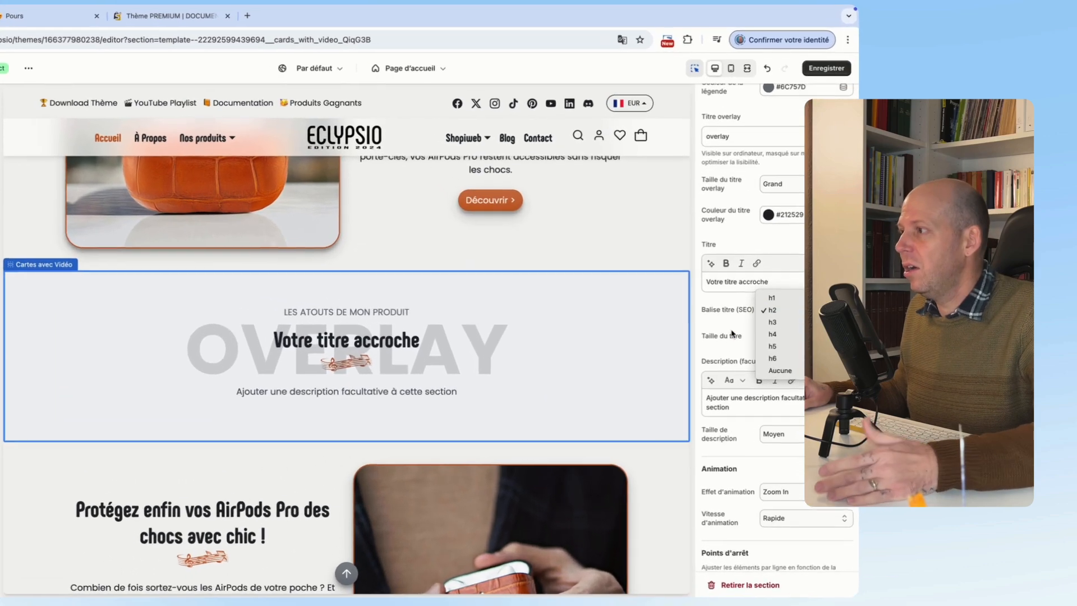
pyautogui.click(685, 318)
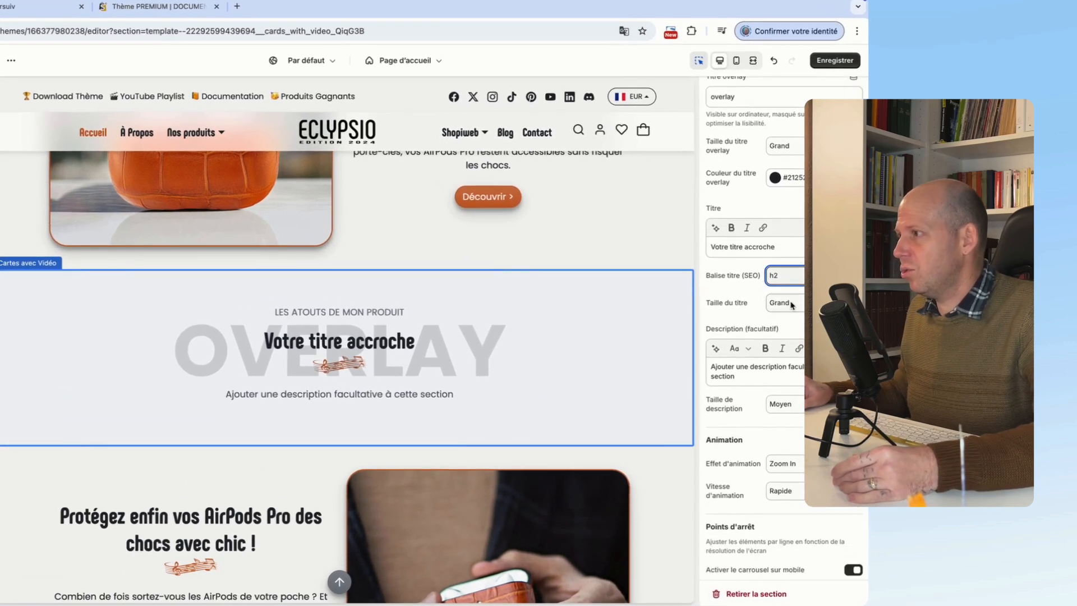
pyautogui.click(784, 337)
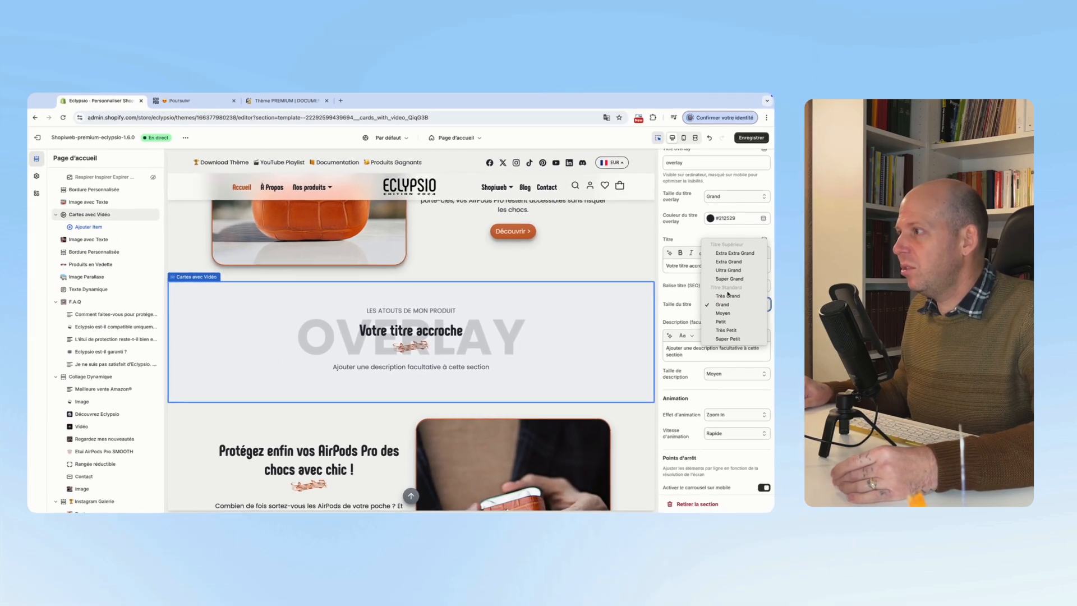
pyautogui.click(727, 295)
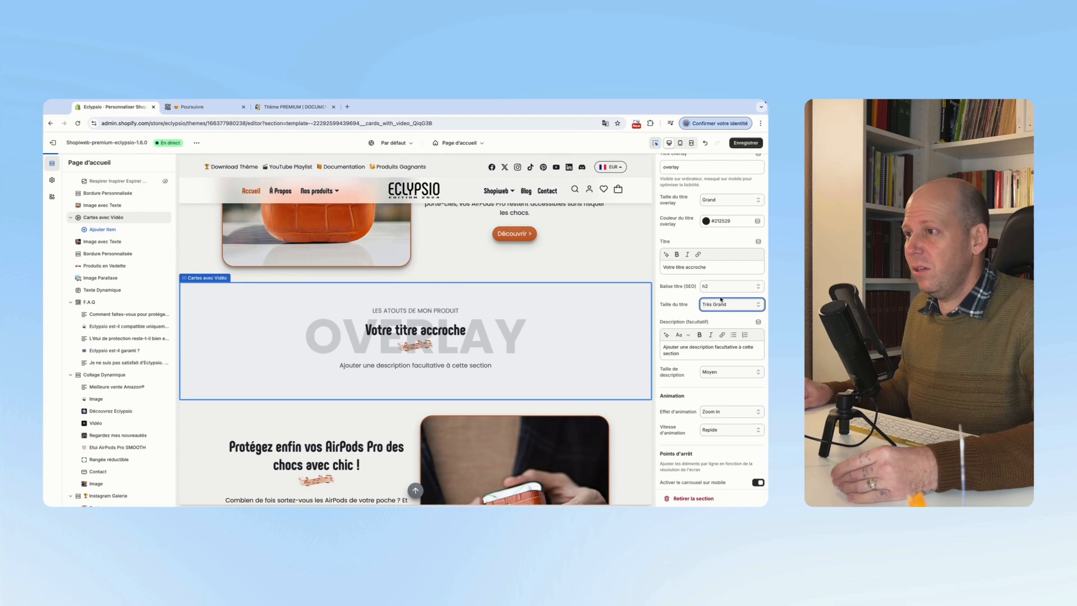
# Step: Clear the optional description text from the section header
pyautogui.scroll(-3, 718, 308)
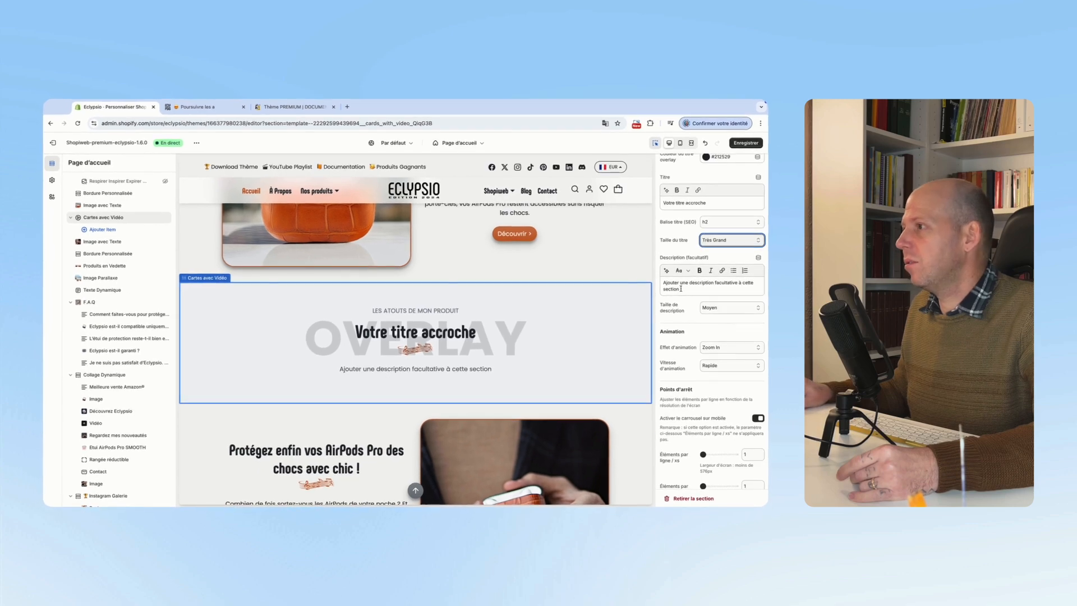
pyautogui.tripleClick(673, 285)
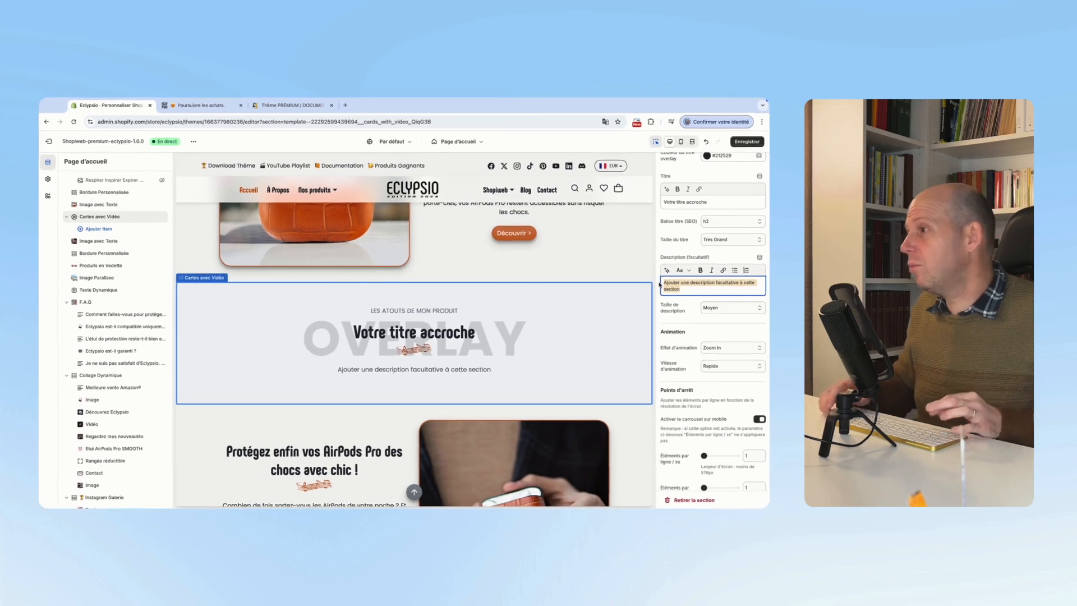
pyautogui.press('BackSpace')
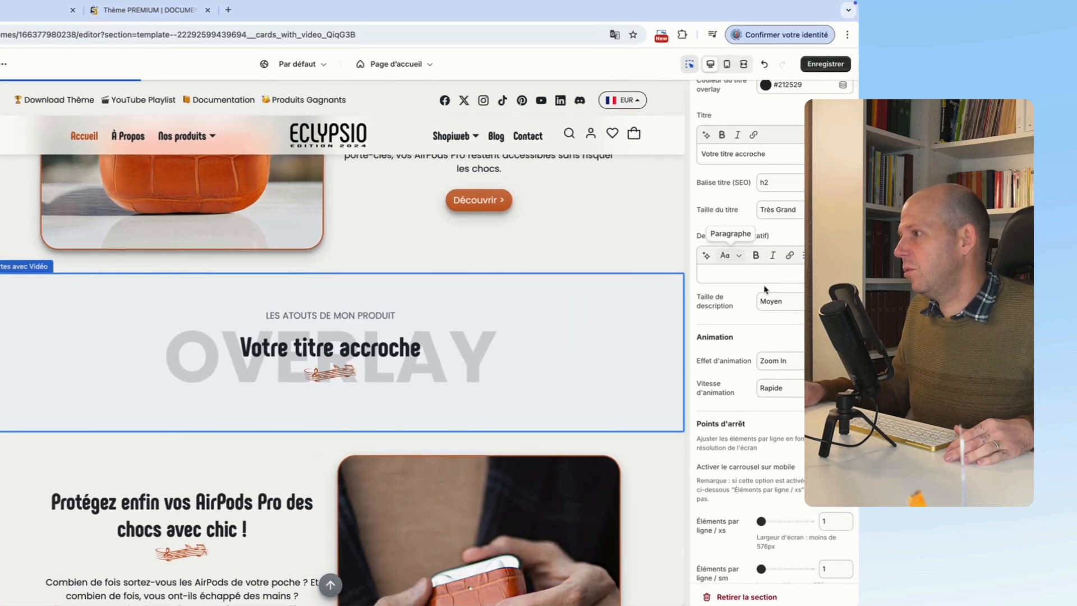
pyautogui.scroll(-1, 685, 306)
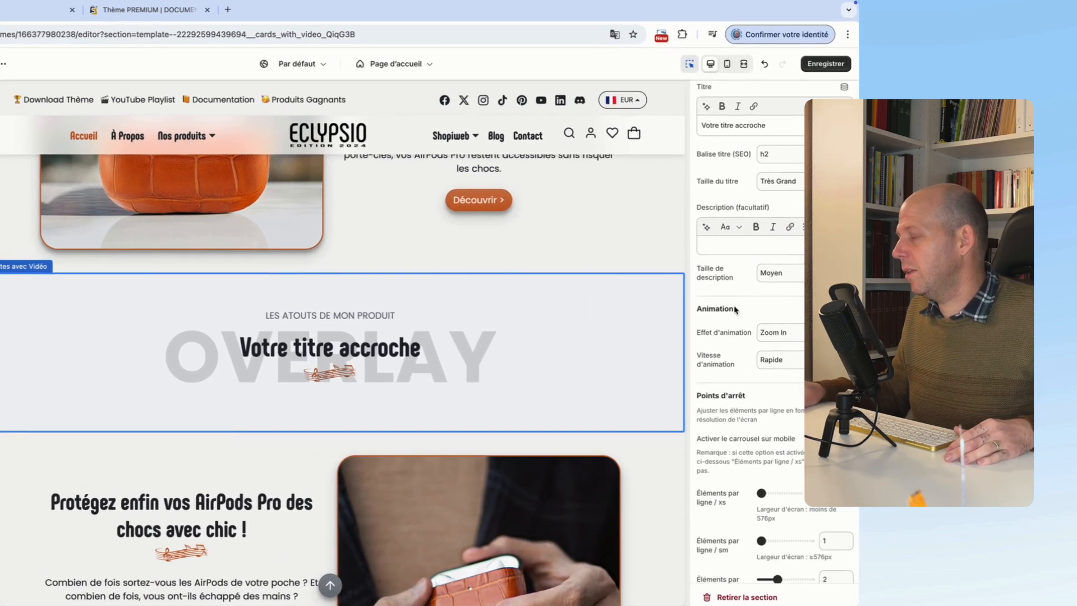
# Step: Review the size options for the section's description, keeping Moyen
pyautogui.click(781, 277)
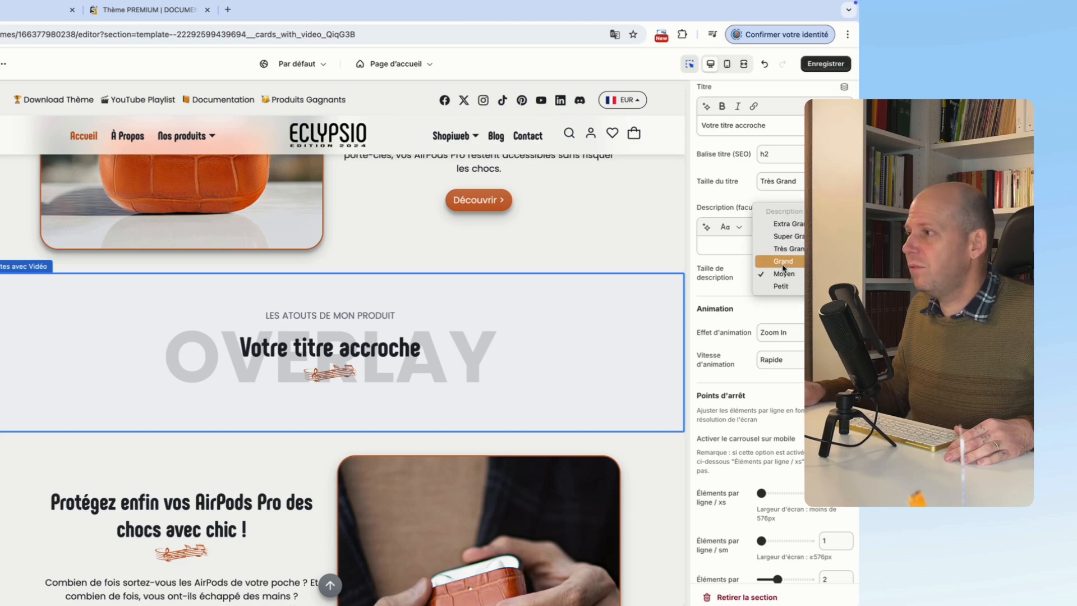
pyautogui.click(730, 294)
pyautogui.scroll(-2, 730, 295)
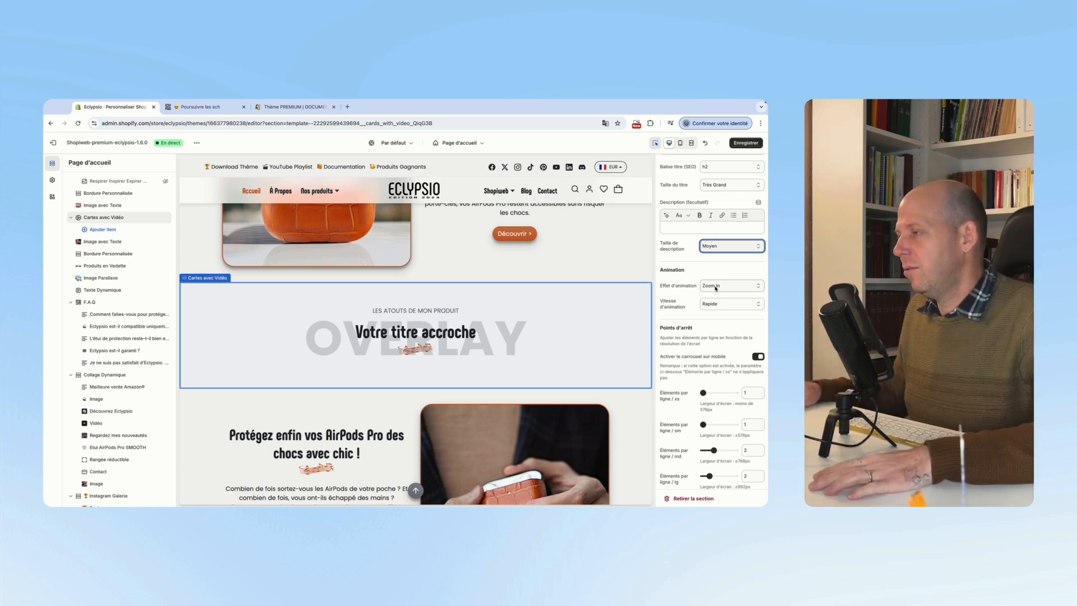
# Step: Review the section's animation effects and speeds, keeping Zoom In and Rapide
pyautogui.click(716, 288)
pyautogui.scroll(5, 721, 286)
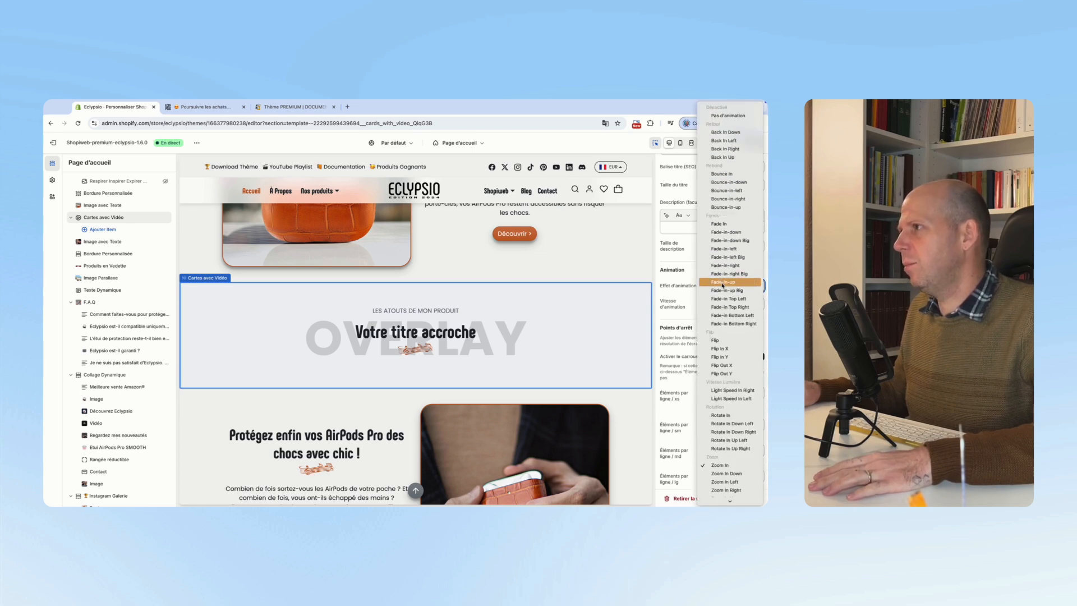
pyautogui.scroll(-4, 744, 238)
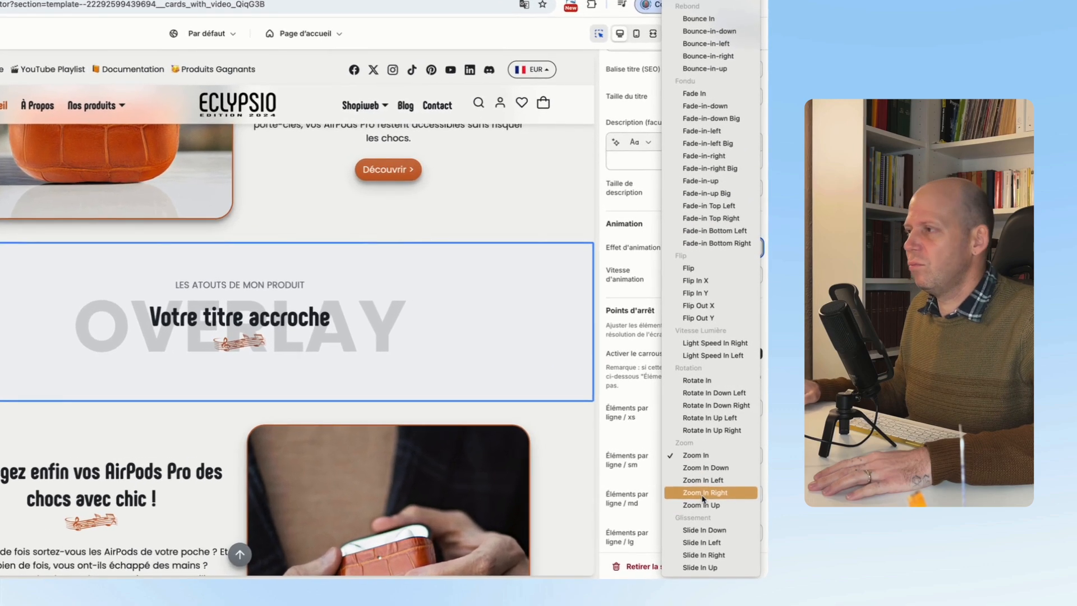
pyautogui.scroll(2, 703, 498)
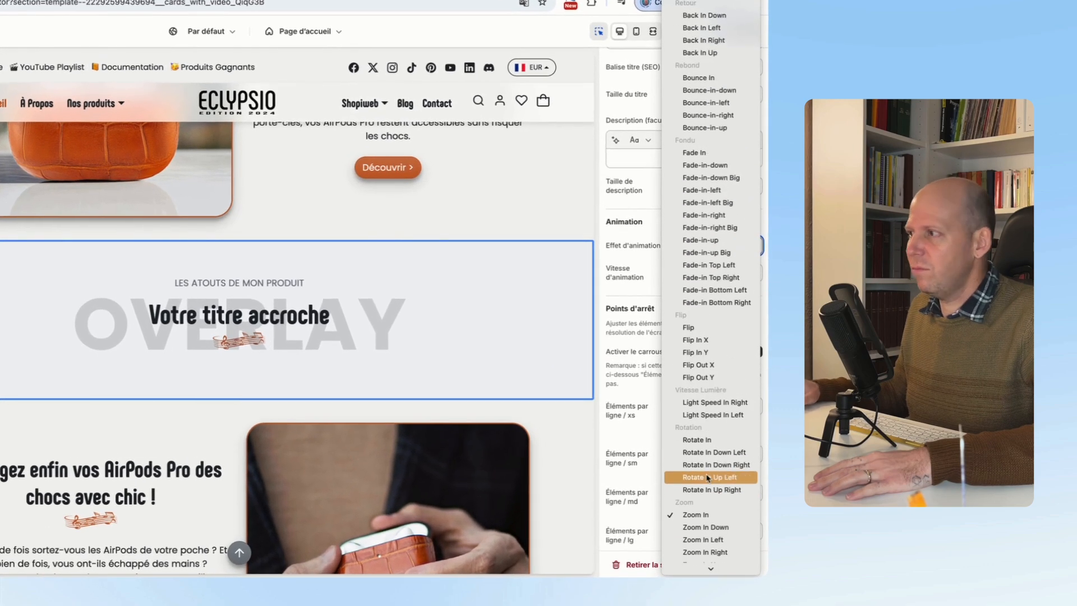
pyautogui.click(629, 261)
pyautogui.scroll(-1, 645, 258)
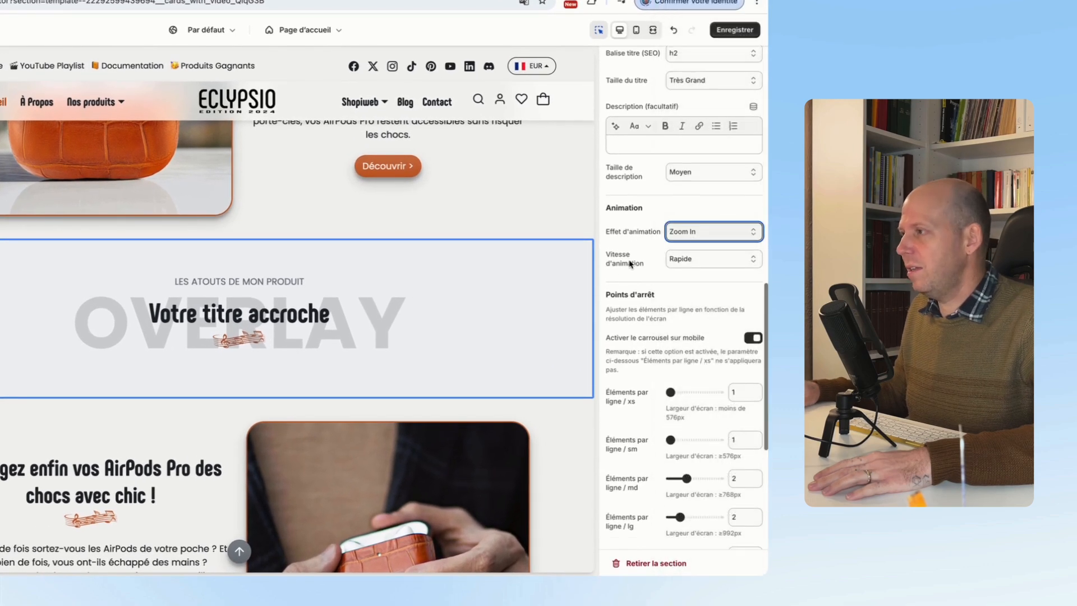
pyautogui.click(680, 242)
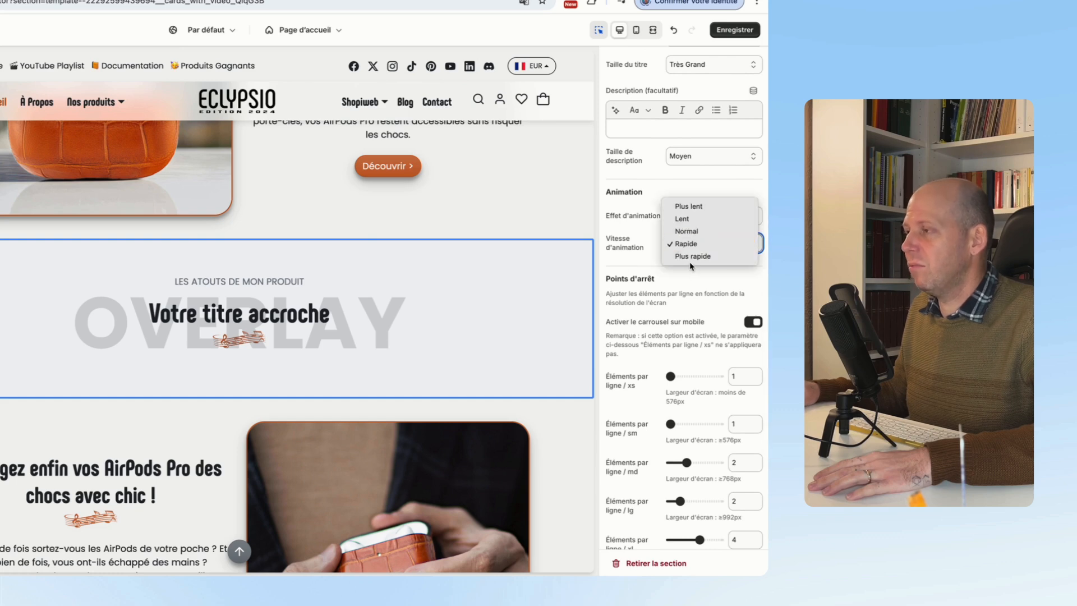
pyautogui.click(648, 250)
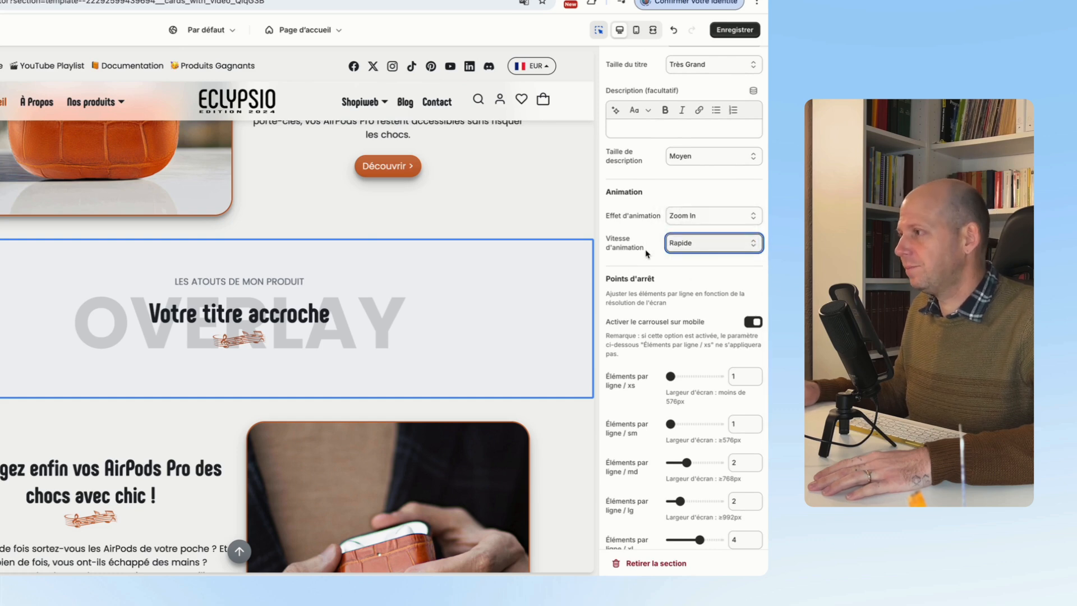
# Step: Examine the section's breakpoint settings, including the mobile carousel option and the items per row for each screen width
pyautogui.scroll(-3, 645, 255)
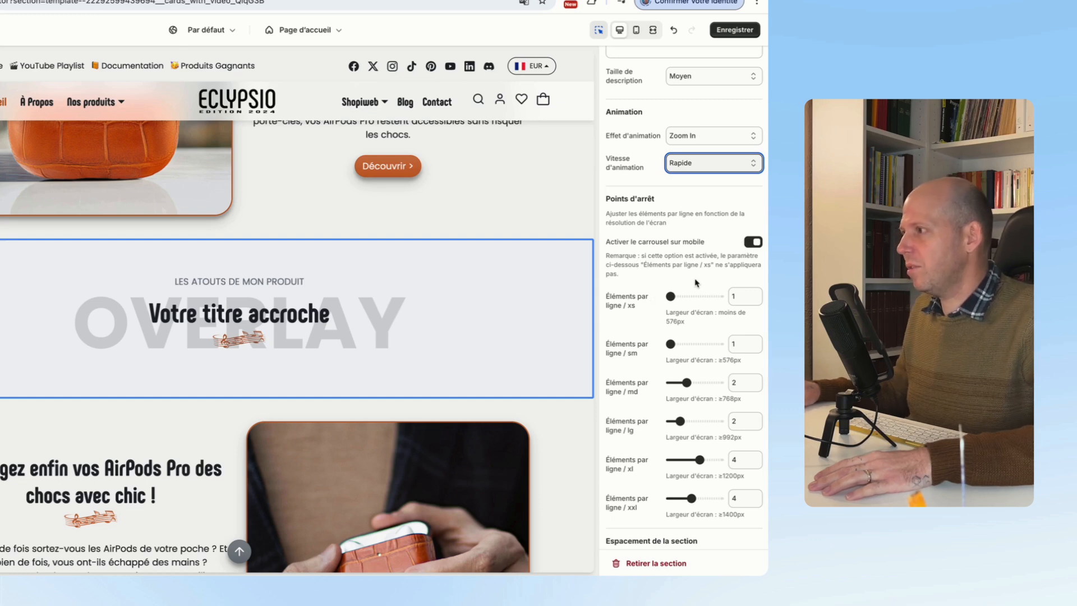
pyautogui.scroll(-3, 701, 281)
pyautogui.scroll(2, 689, 384)
pyautogui.scroll(-5, 690, 383)
pyautogui.scroll(6, 679, 390)
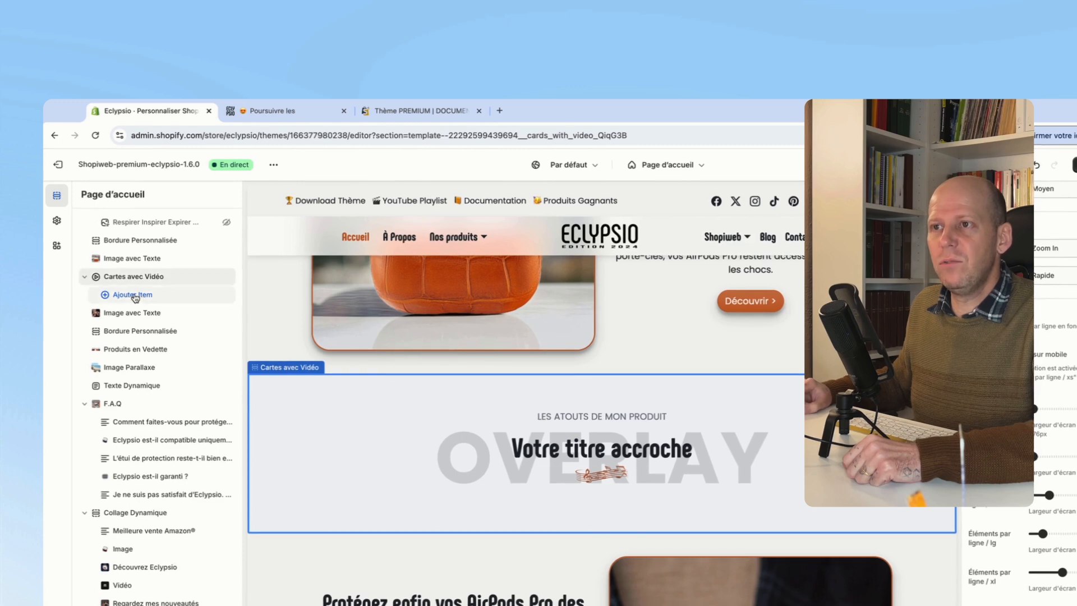
# Step: Add a video card item to the Cartes avec Vidéo section
pyautogui.click(134, 295)
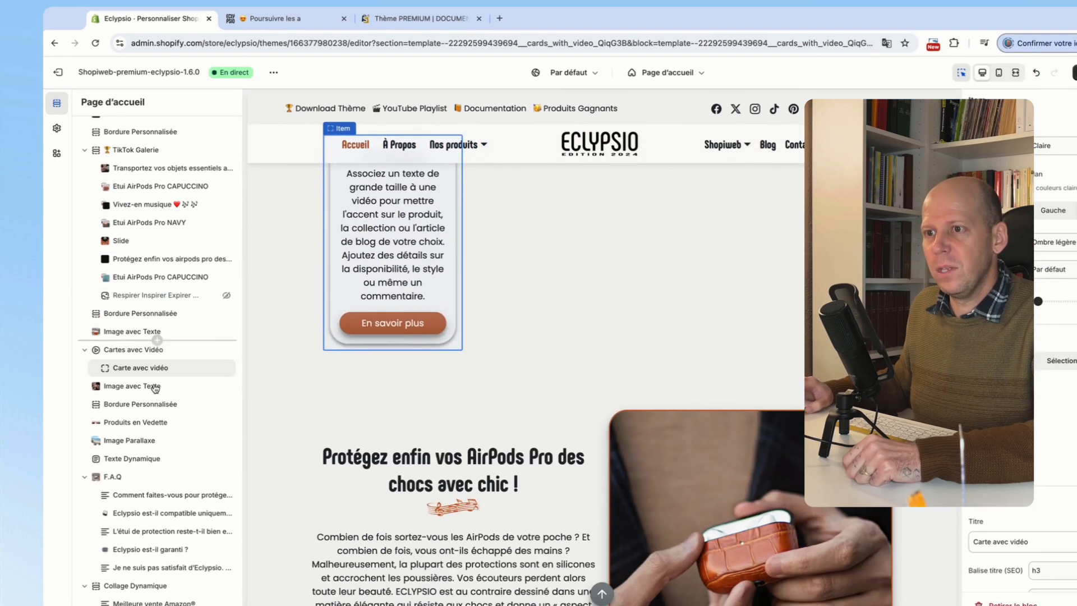
pyautogui.scroll(-2, 155, 389)
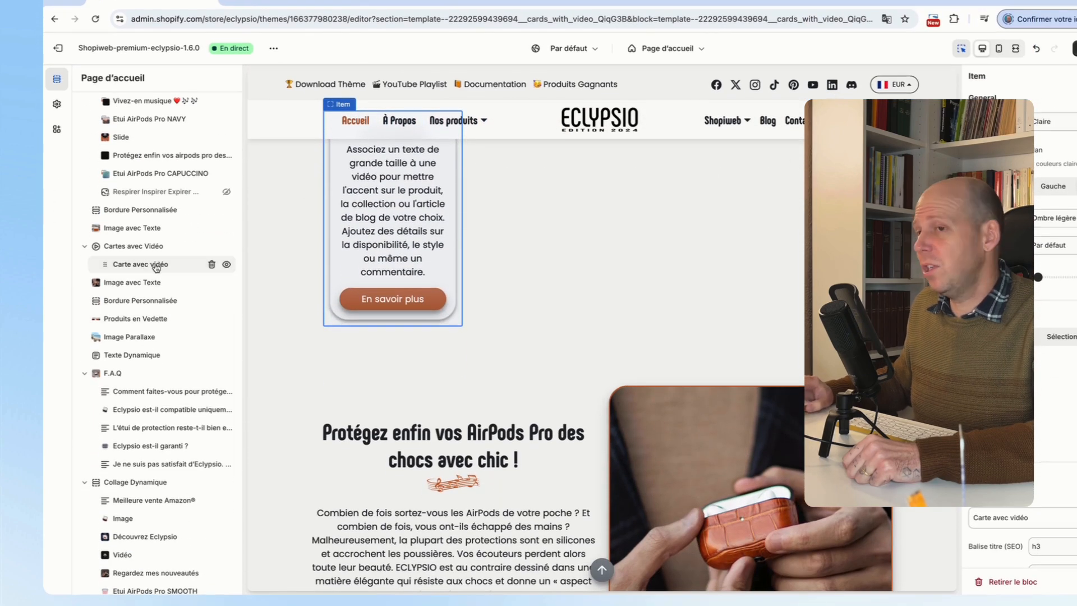
pyautogui.scroll(3, 637, 256)
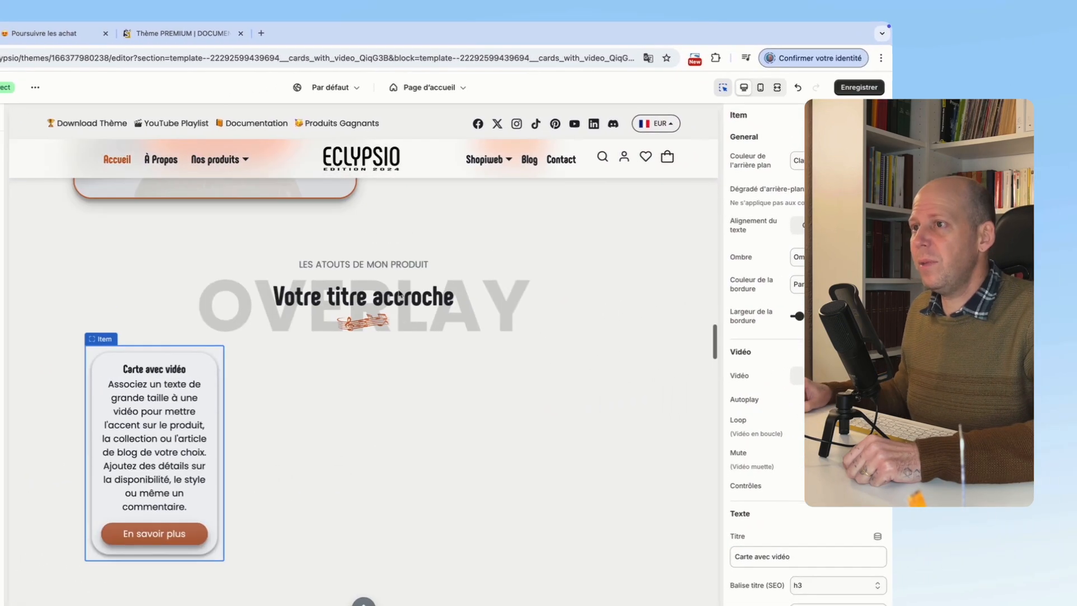
pyautogui.scroll(-1, 400, 294)
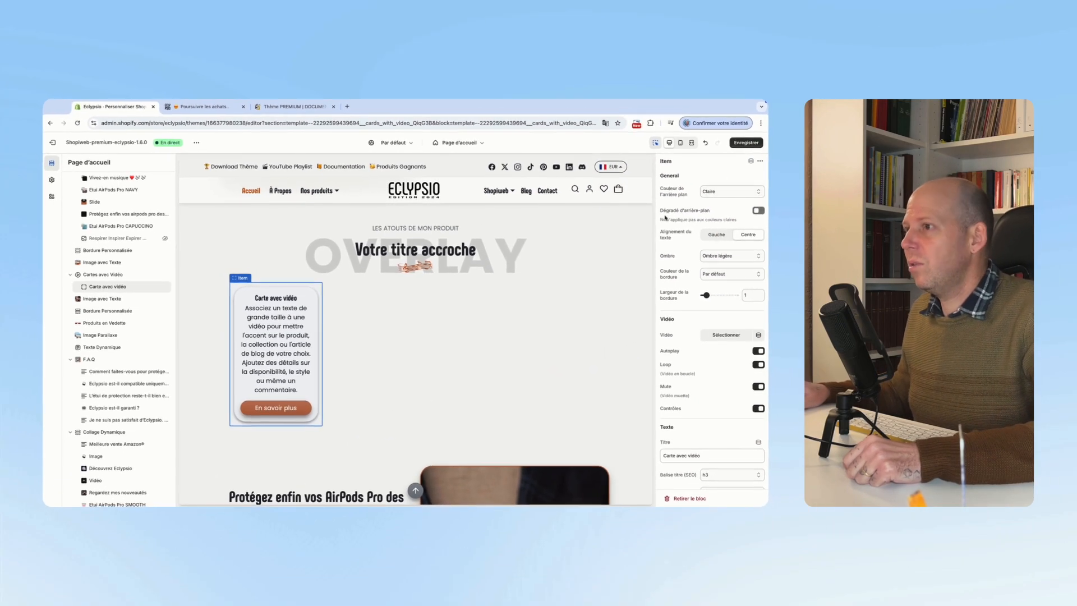
# Step: Set the card's background colour to Blanc and try left text alignment before restoring Centre
pyautogui.click(720, 194)
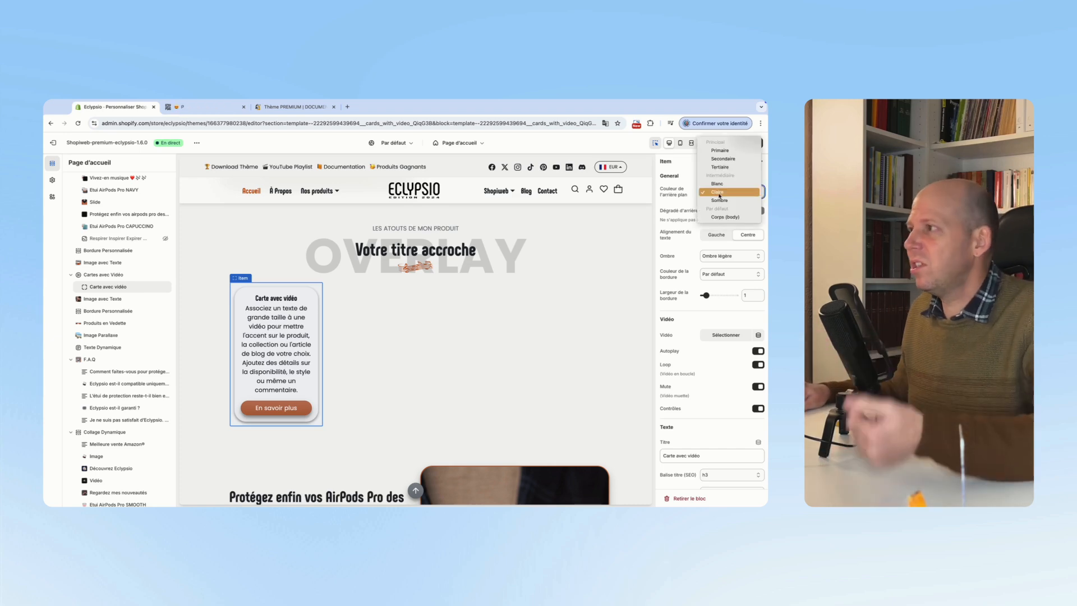
pyautogui.click(721, 184)
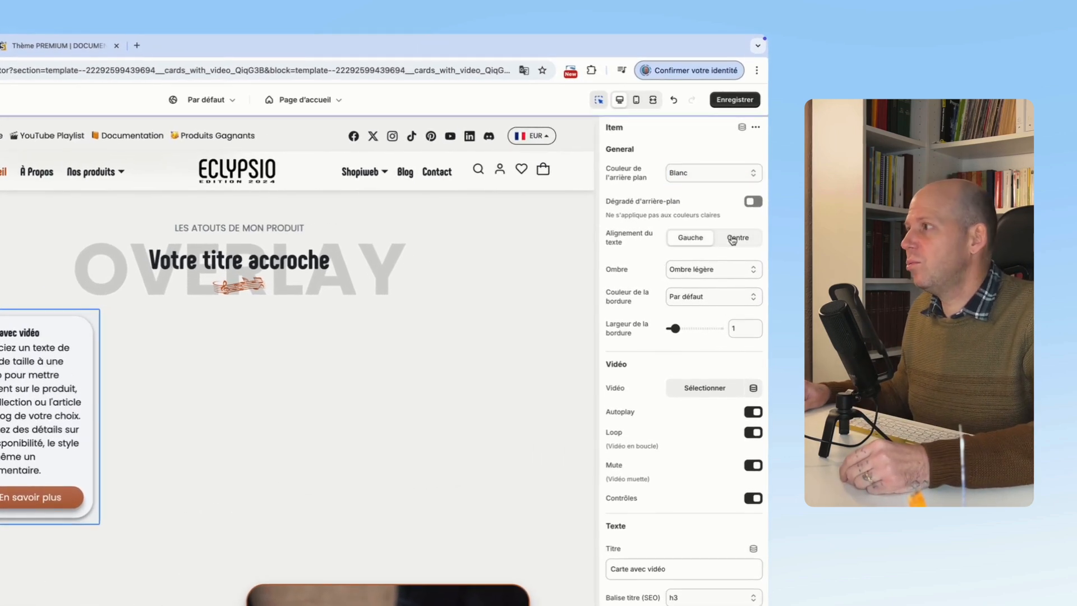
pyautogui.scroll(-1, 700, 240)
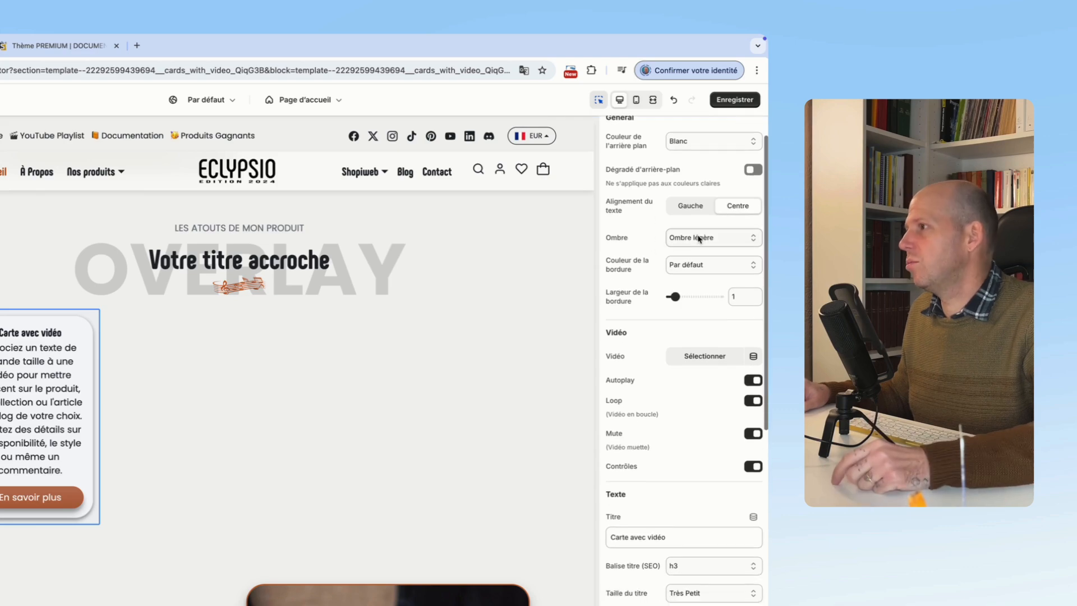
# Step: Try the Ombre totale shadow on the card and return it to Ombre légère
pyautogui.click(698, 238)
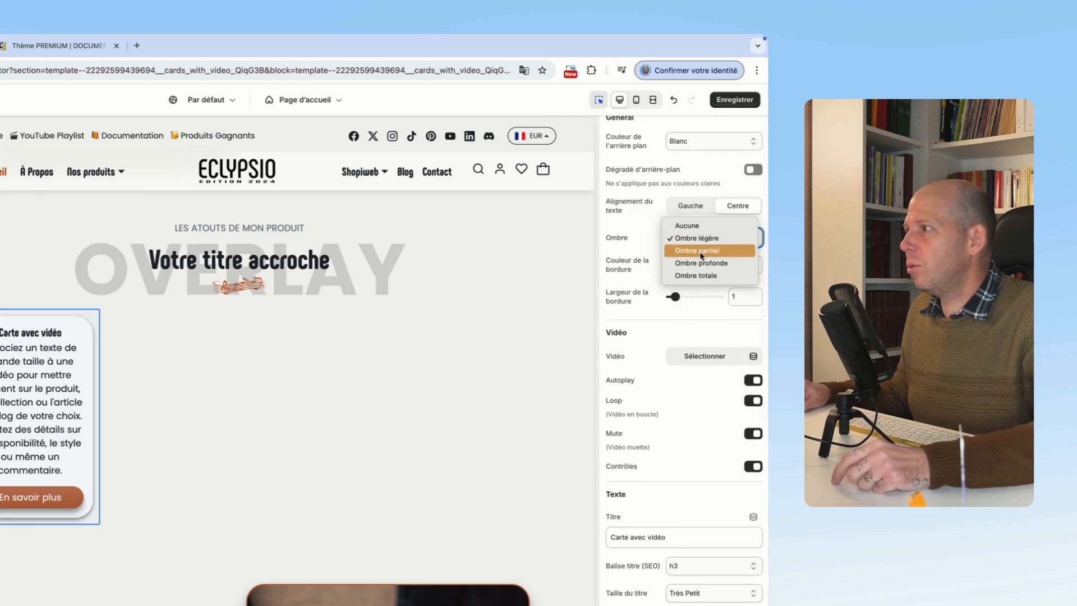
pyautogui.click(692, 276)
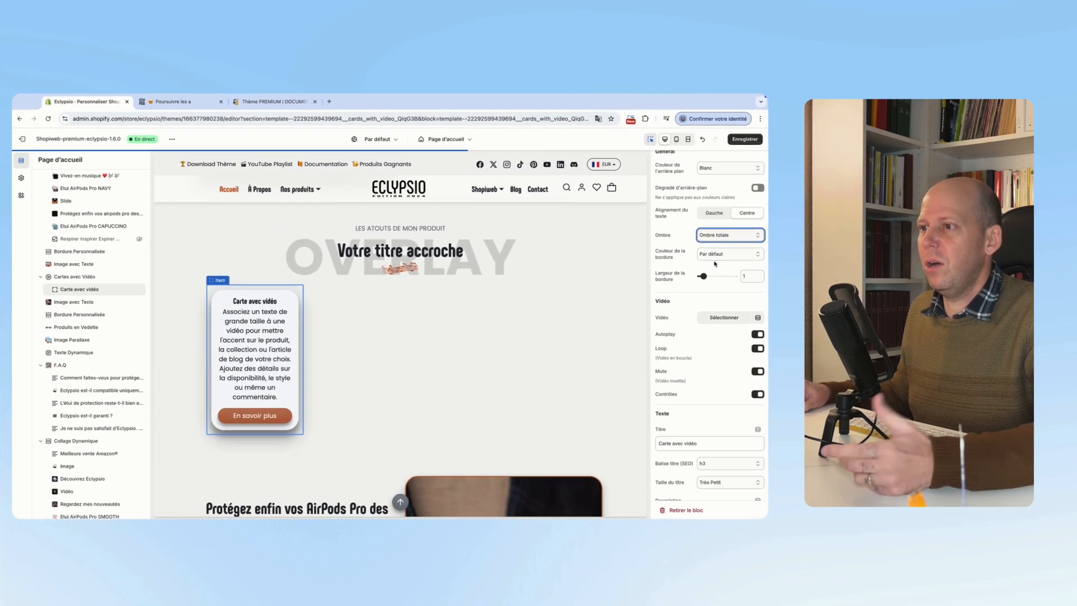
pyautogui.click(724, 235)
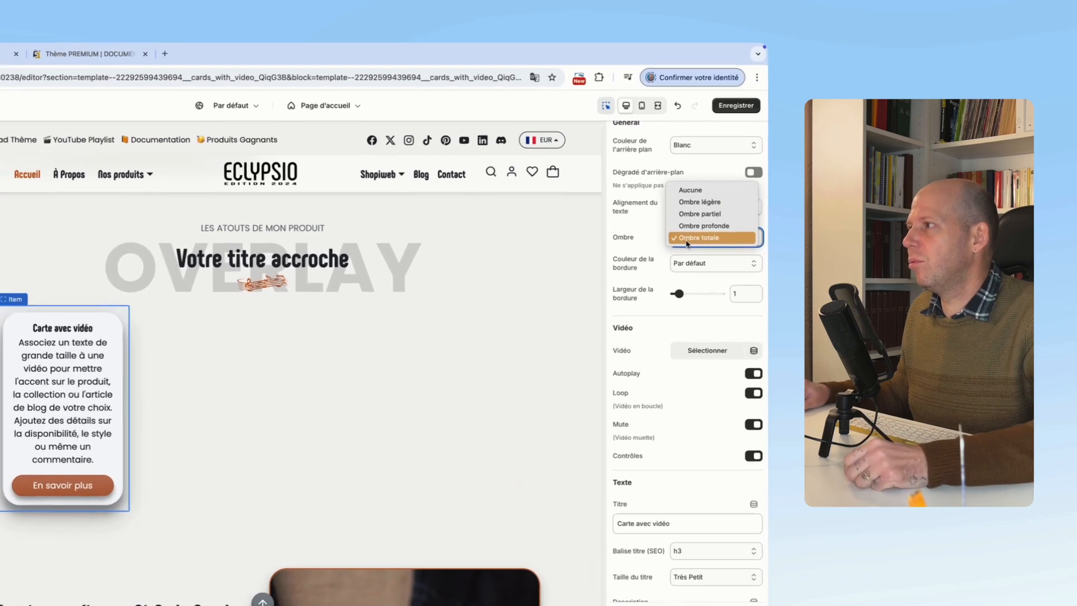
pyautogui.click(697, 201)
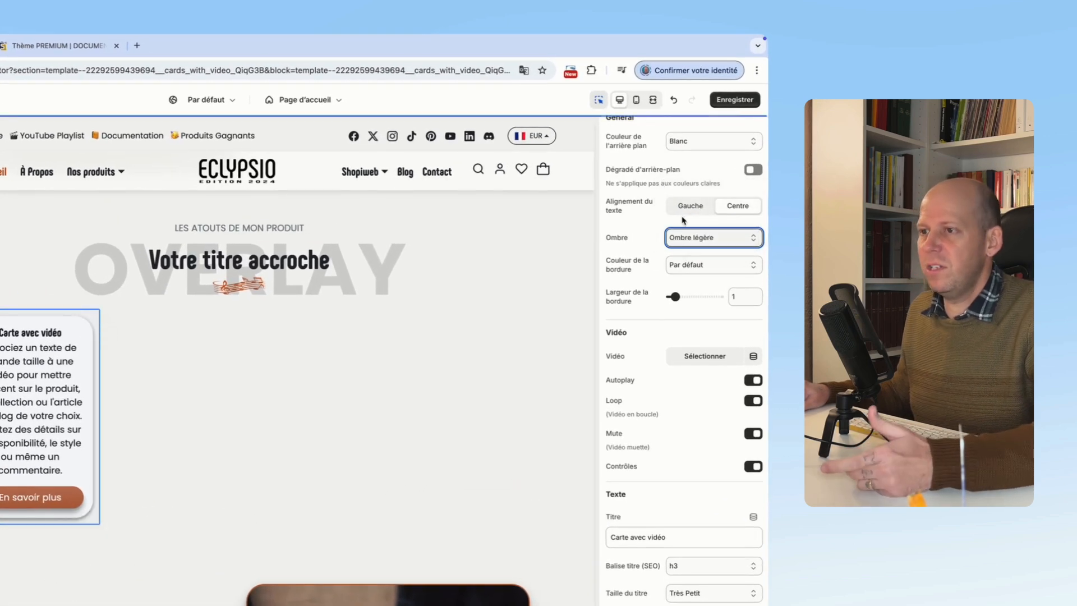
# Step: Try the Primaire border colour on the card, restore Par défaut and set the border width to 0
pyautogui.scroll(-1, 650, 249)
pyautogui.click(717, 242)
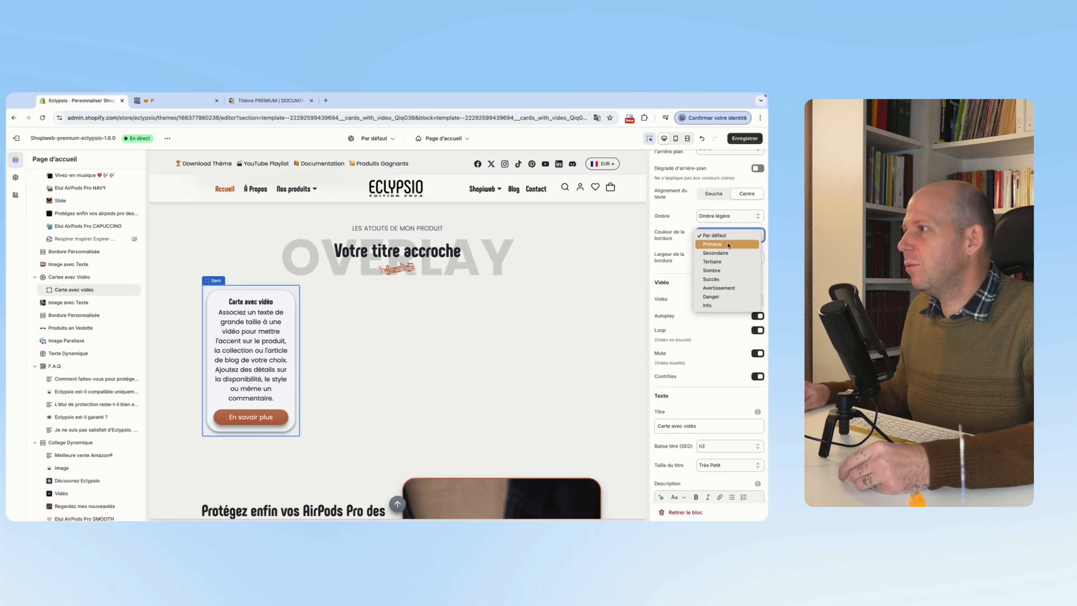
pyautogui.click(710, 251)
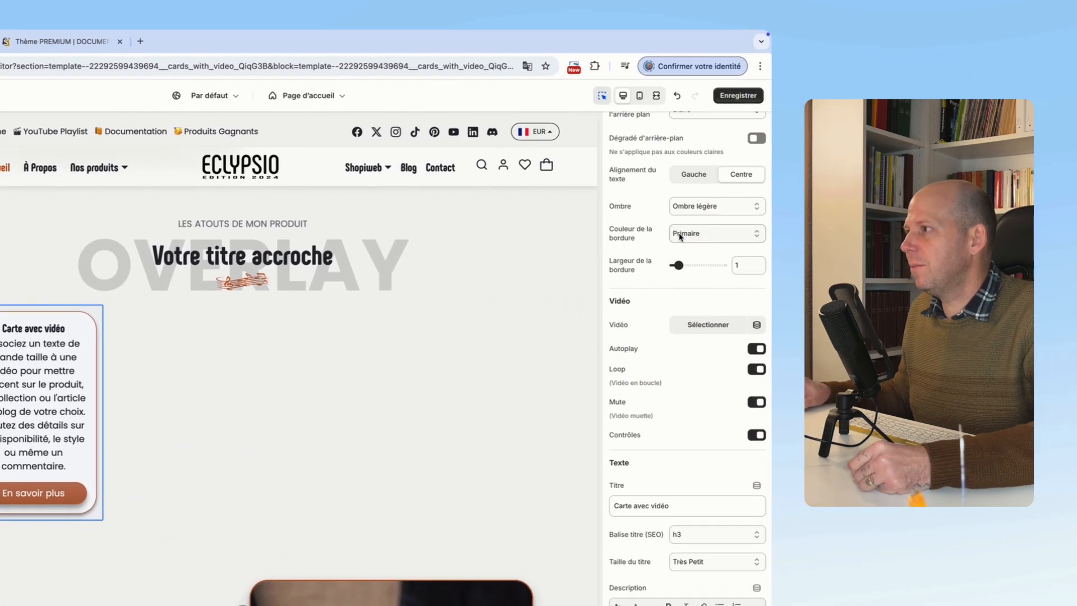
pyautogui.click(679, 234)
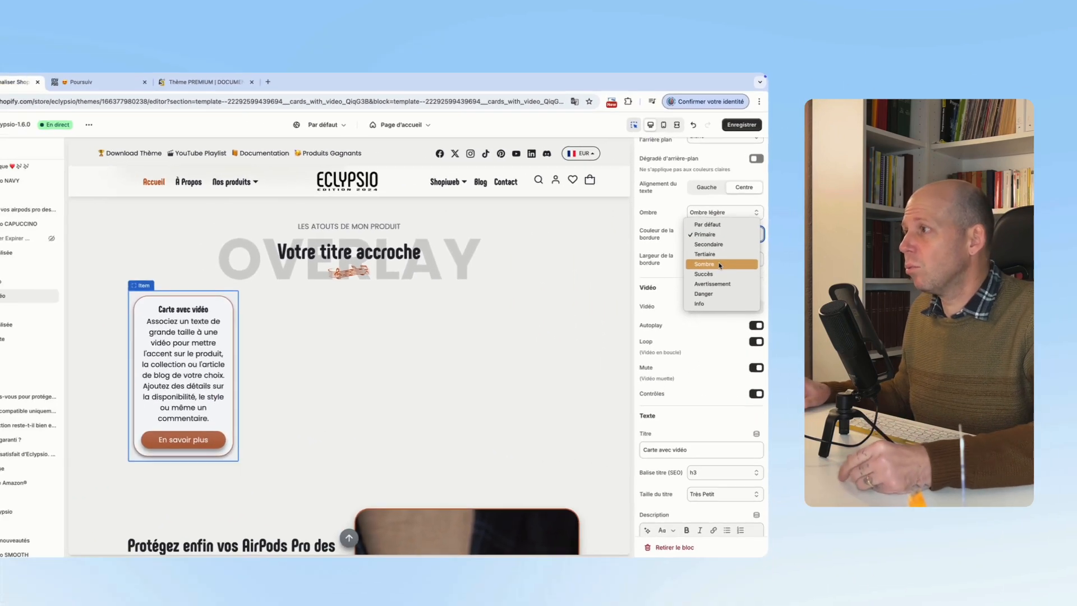
pyautogui.click(687, 271)
pyautogui.click(724, 238)
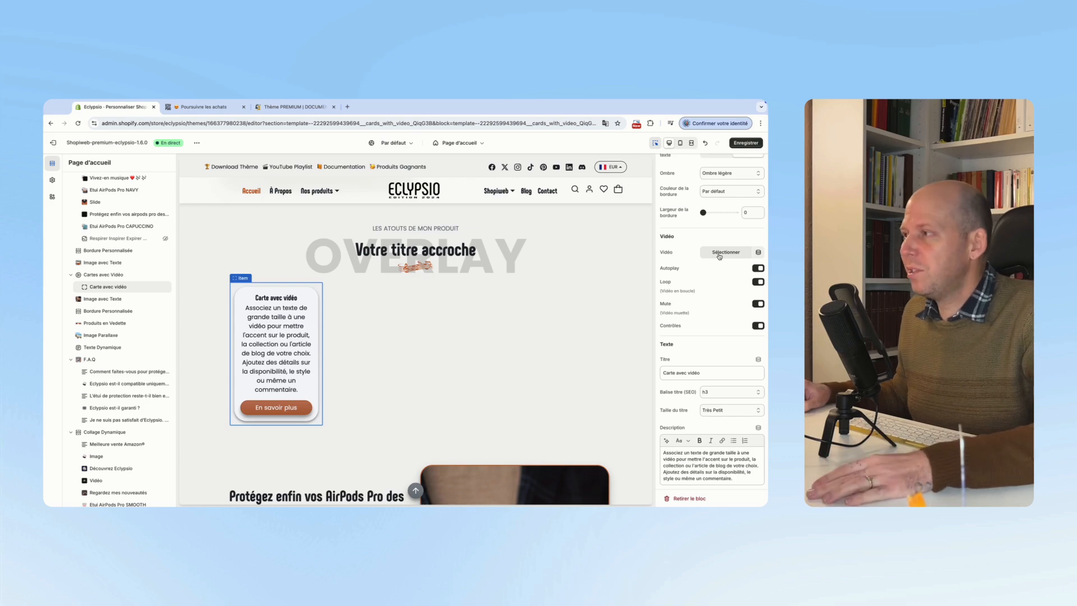
# Step: Try the first 5-second Compresser_Tik_to… MP4, showing hands holding the case, as the card's video
pyautogui.click(719, 253)
pyautogui.click(254, 318)
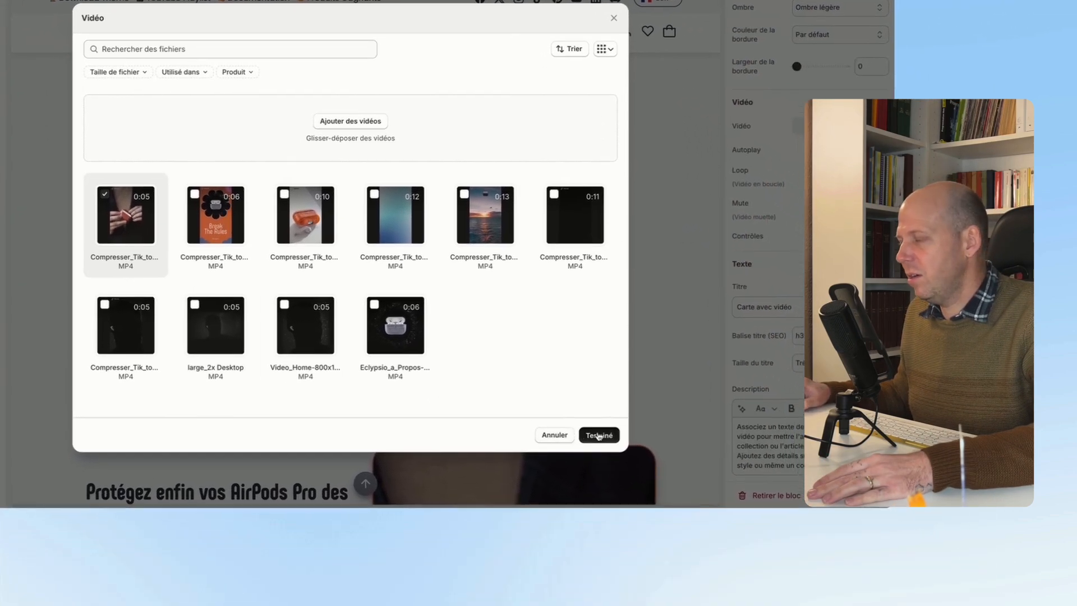
pyautogui.click(714, 523)
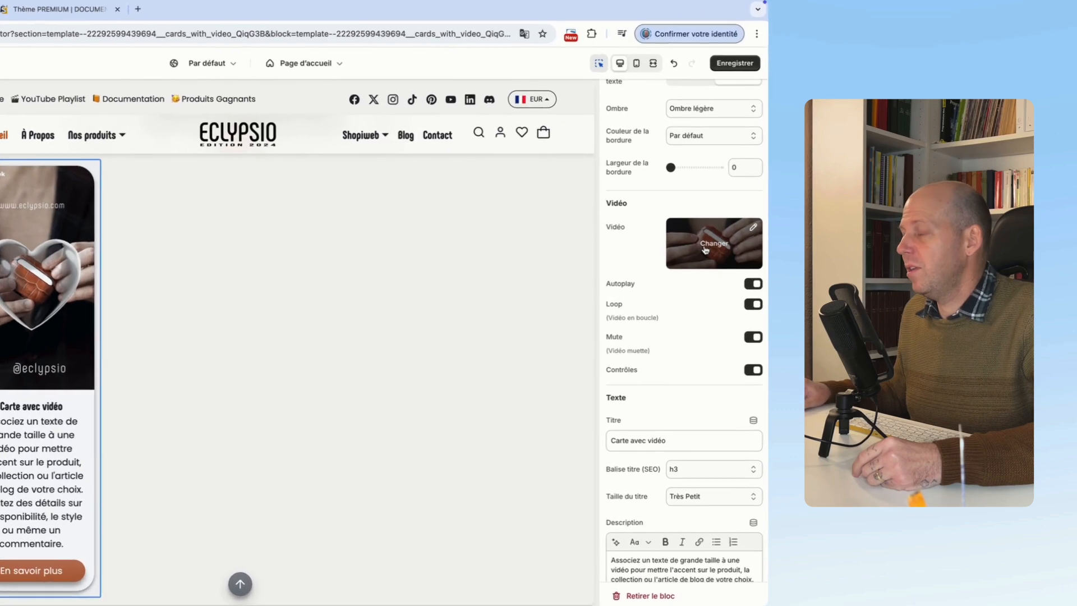
# Step: Replace the card's video with the 6-second Eclypsio_a_Propos MP4 and turn off its playback controls
pyautogui.click(726, 275)
pyautogui.click(666, 289)
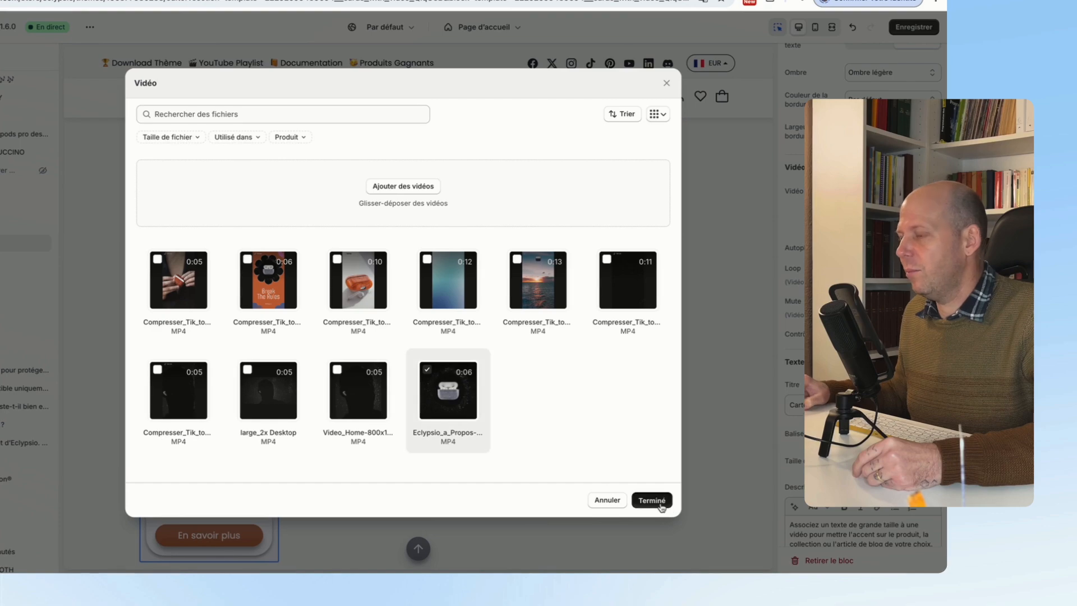
pyautogui.click(660, 505)
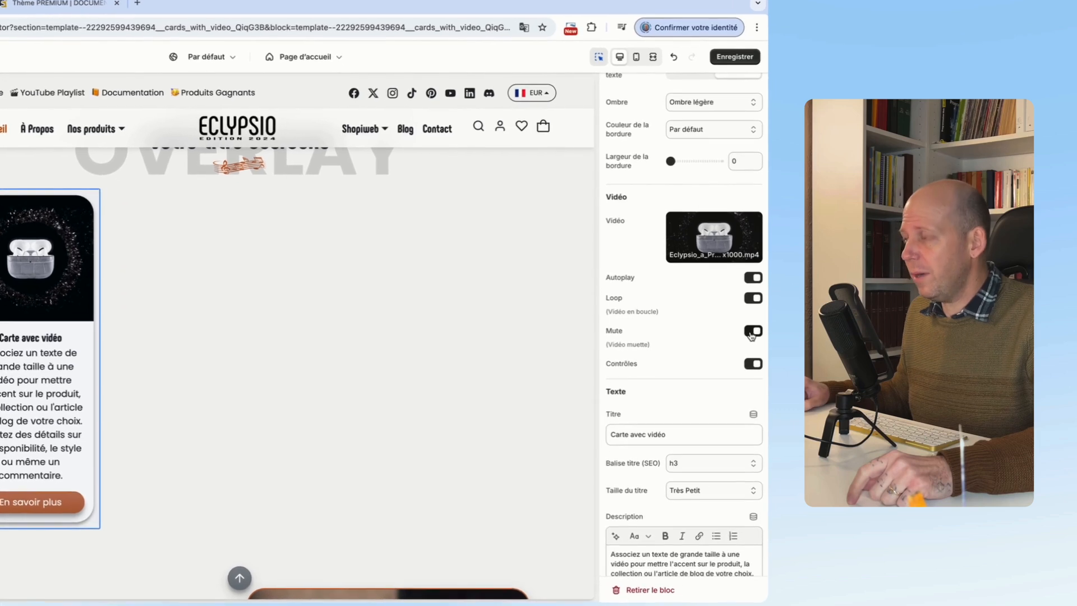
pyautogui.click(751, 332)
pyautogui.scroll(-1, 687, 337)
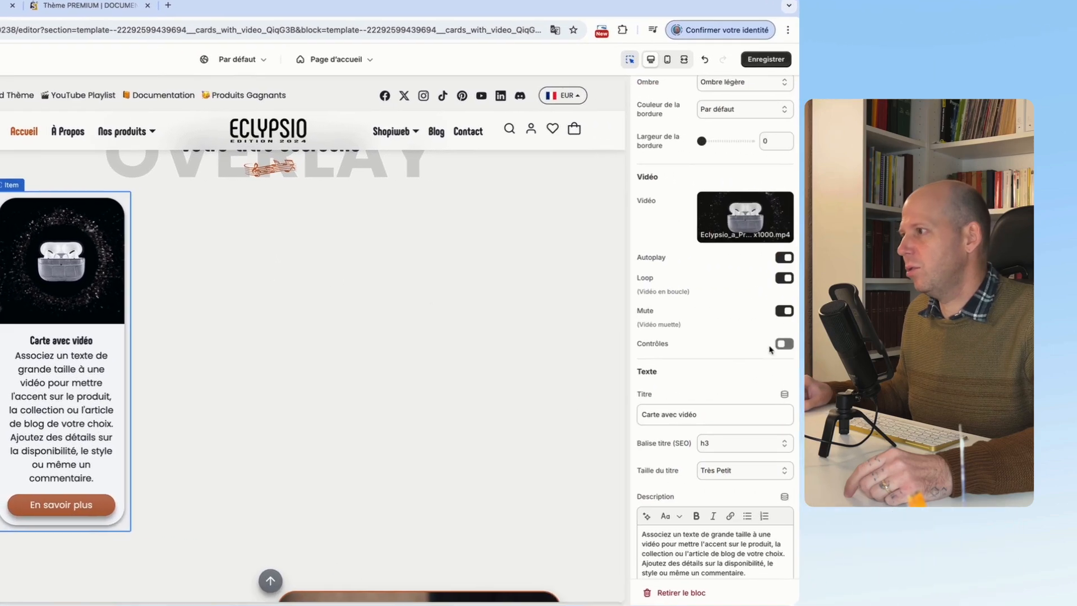
# Step: Change the card's title to "Le titre de la carte" and review its SEO heading tags, keeping h3
pyautogui.scroll(-3, 770, 349)
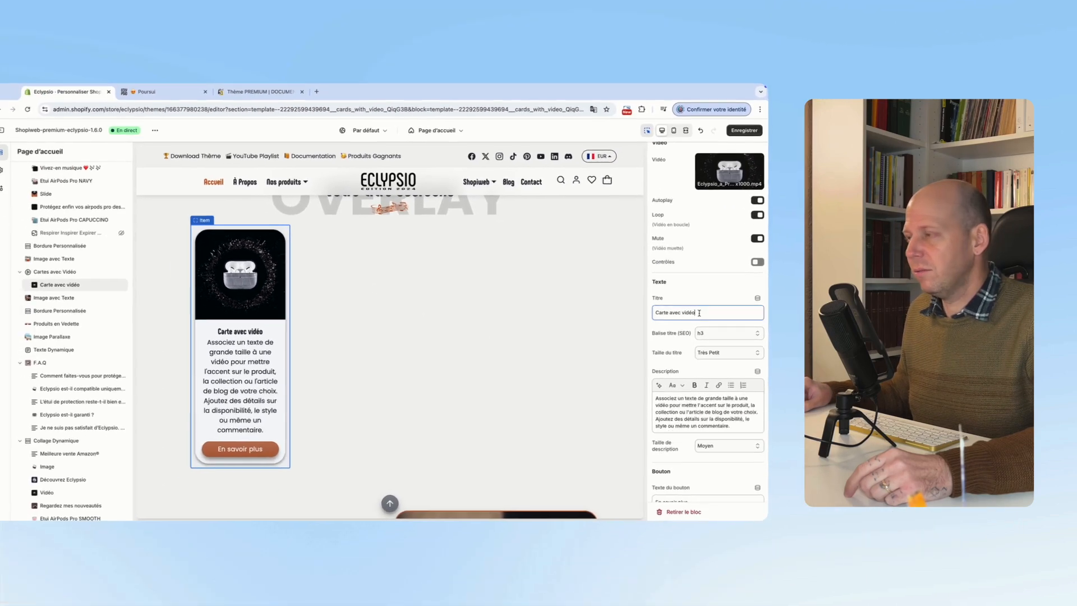
pyautogui.moveTo(671, 311); pyautogui.dragTo(609, 311)
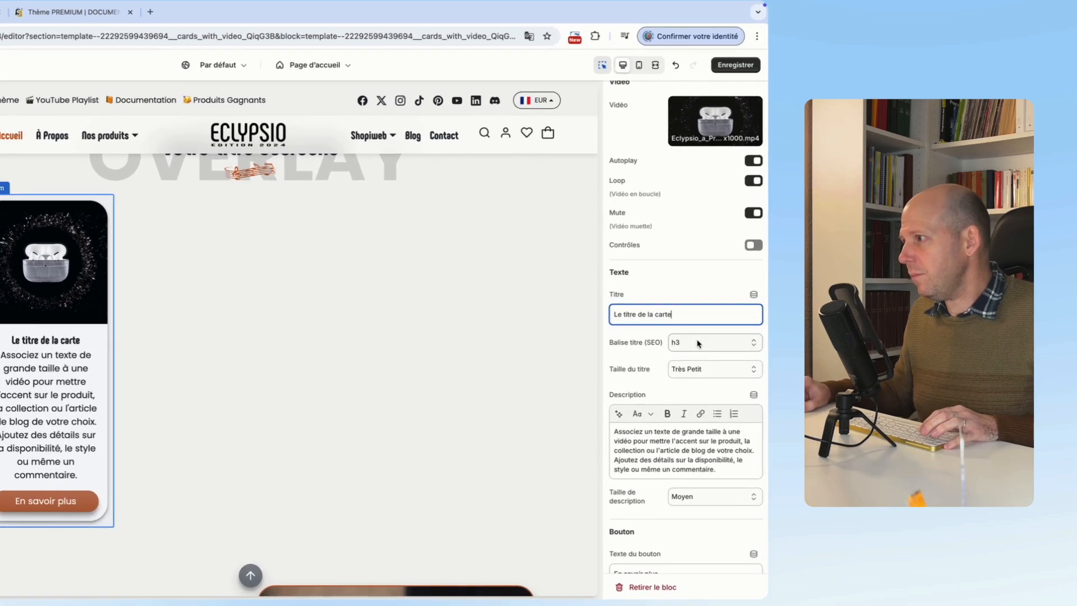
pyautogui.click(721, 332)
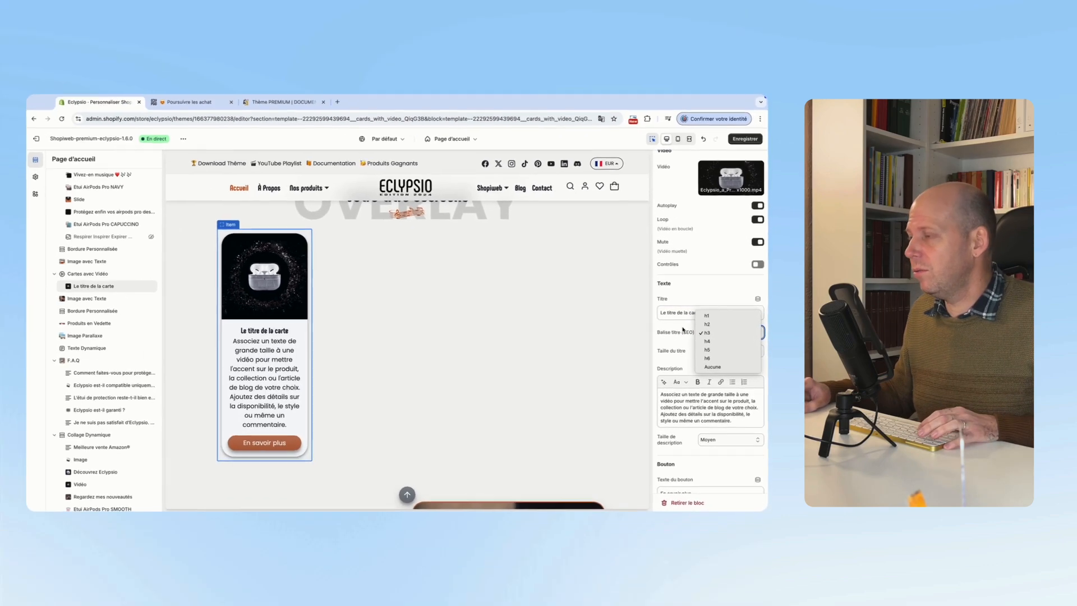
pyautogui.click(702, 343)
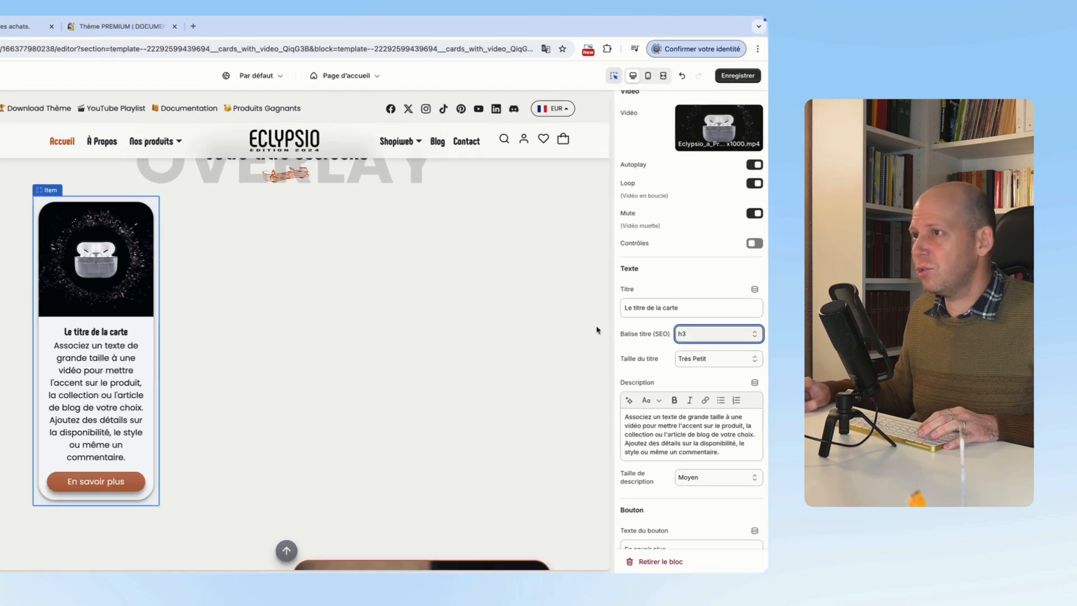
pyautogui.scroll(1, 553, 328)
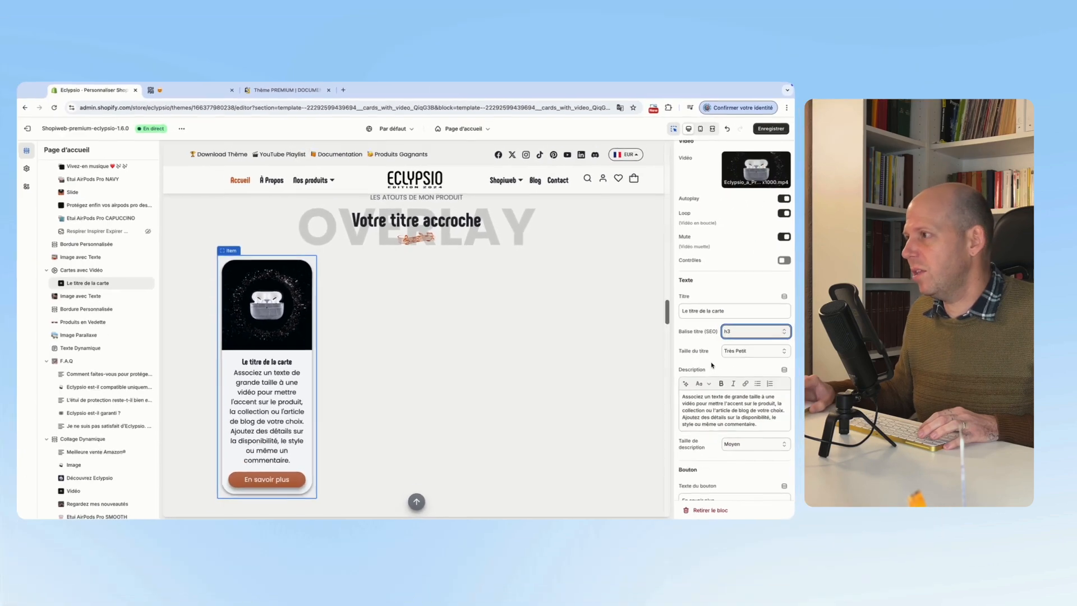
# Step: Set the first card's title size to Petit and delete the closing sentence about availability, style or a comment from its description
pyautogui.click(722, 350)
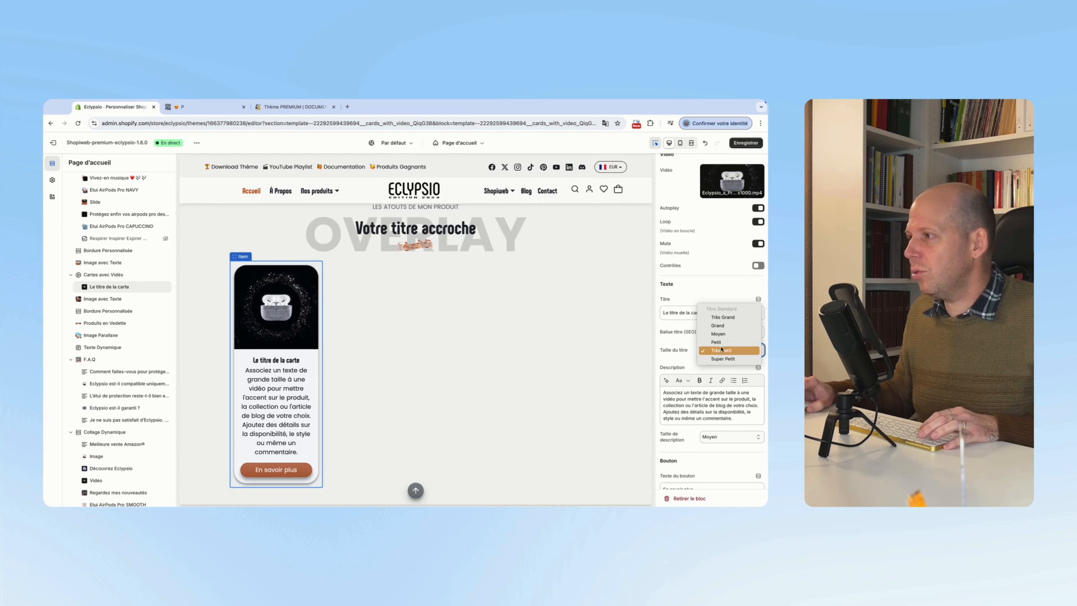
pyautogui.click(722, 342)
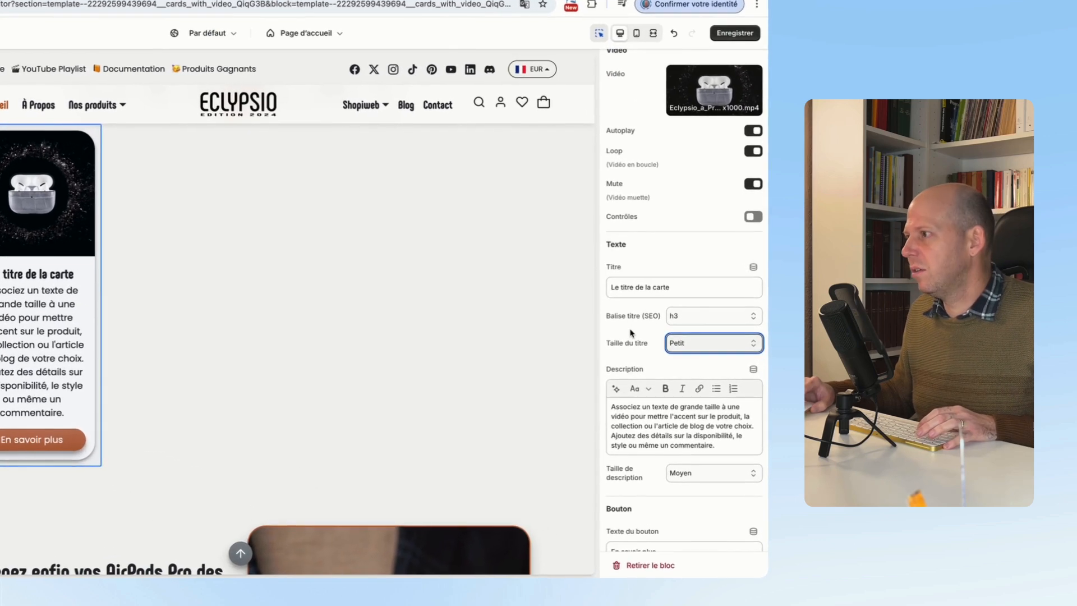
pyautogui.scroll(-3, 696, 365)
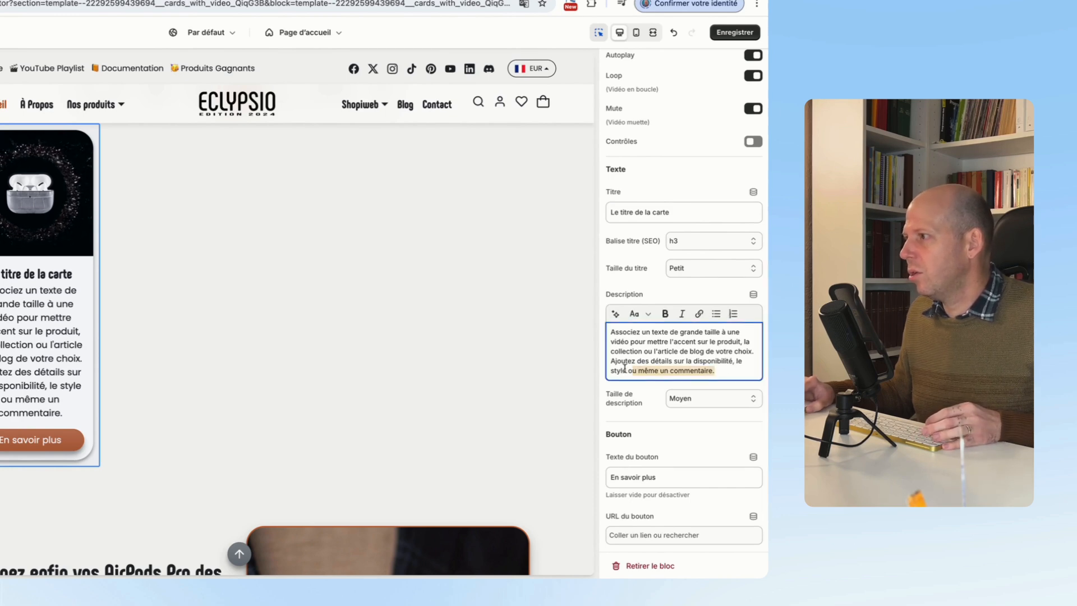
pyautogui.press('BackSpace')
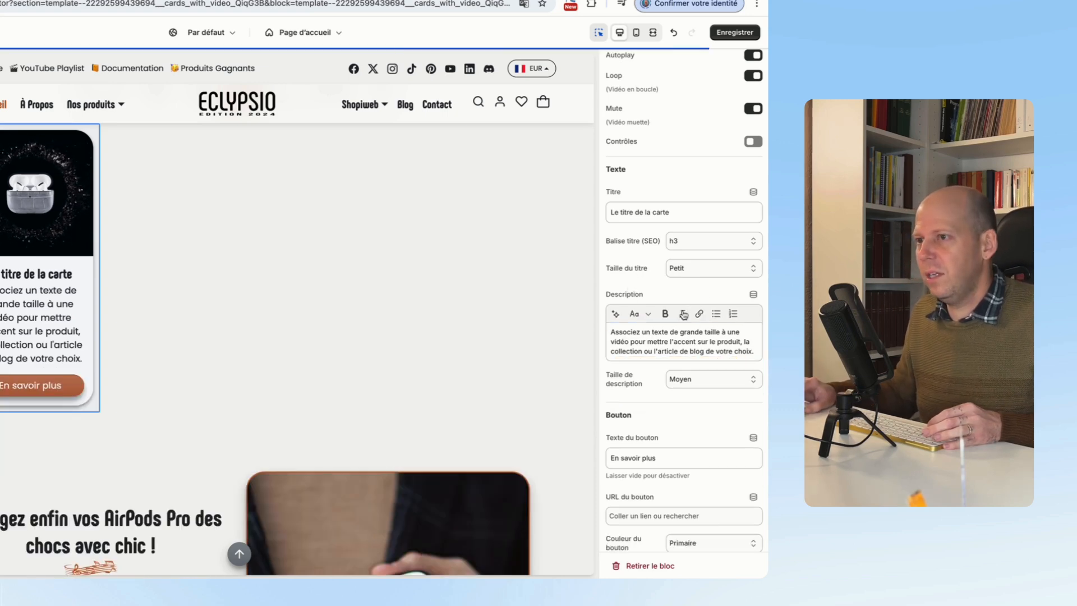
pyautogui.scroll(-2, 683, 313)
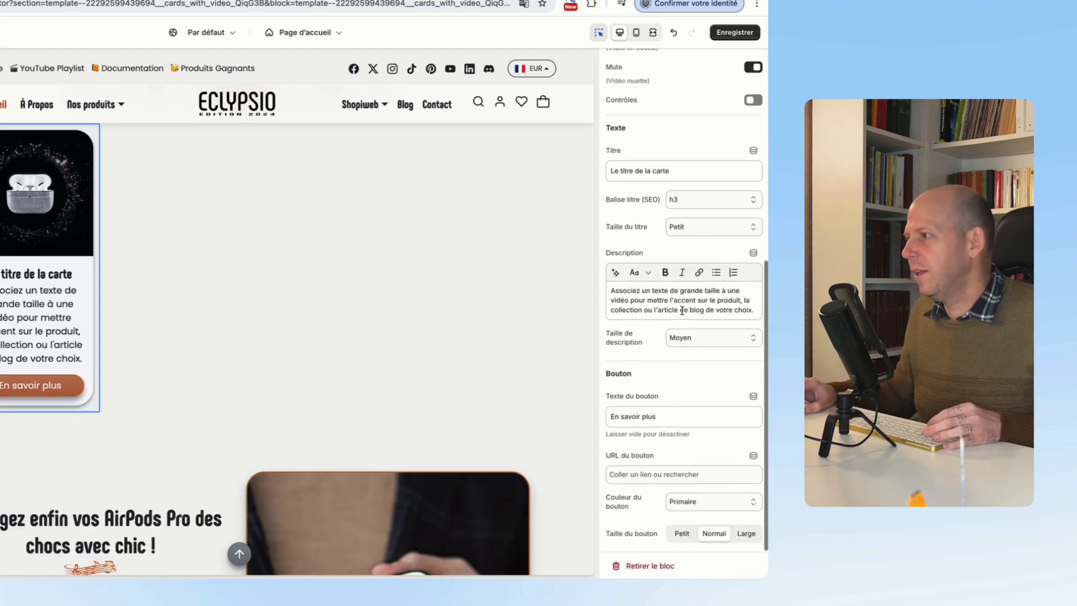
# Step: Try the Petit description size on the card and restore Moyen
pyautogui.click(698, 342)
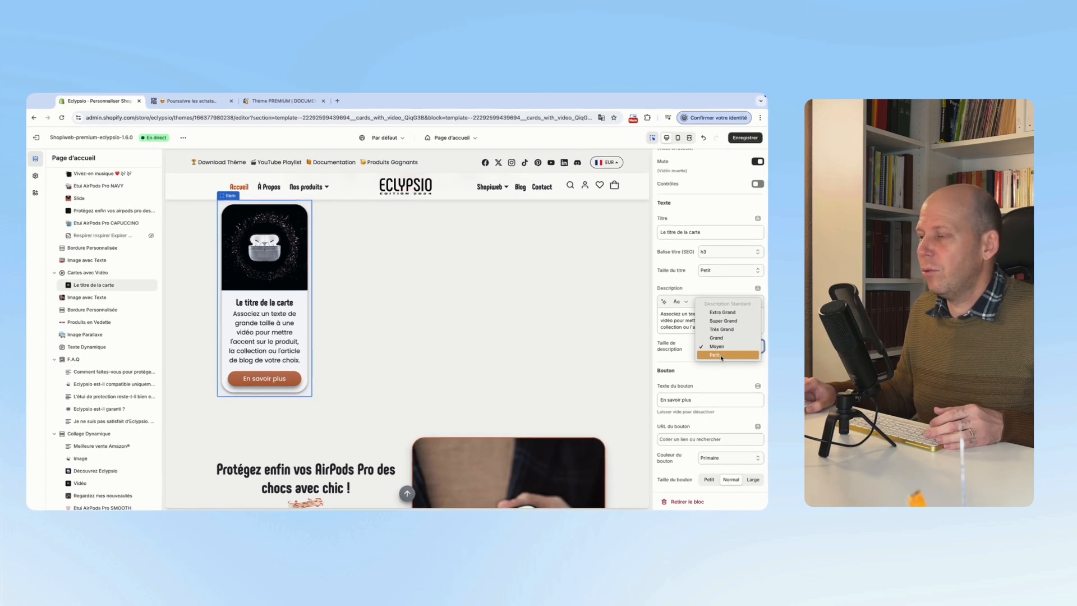
pyautogui.click(700, 349)
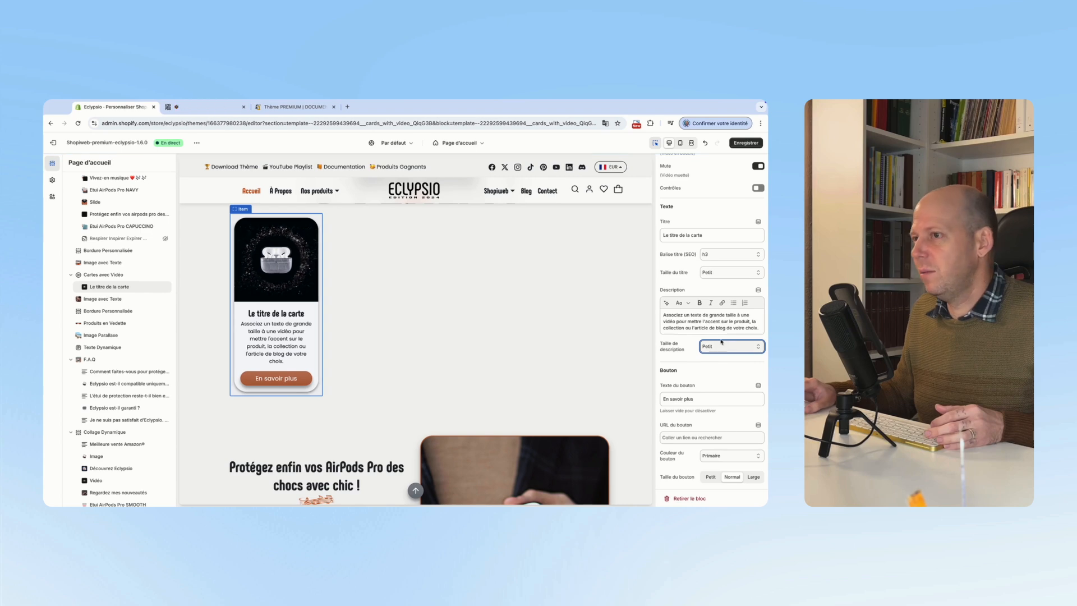
pyautogui.click(717, 338)
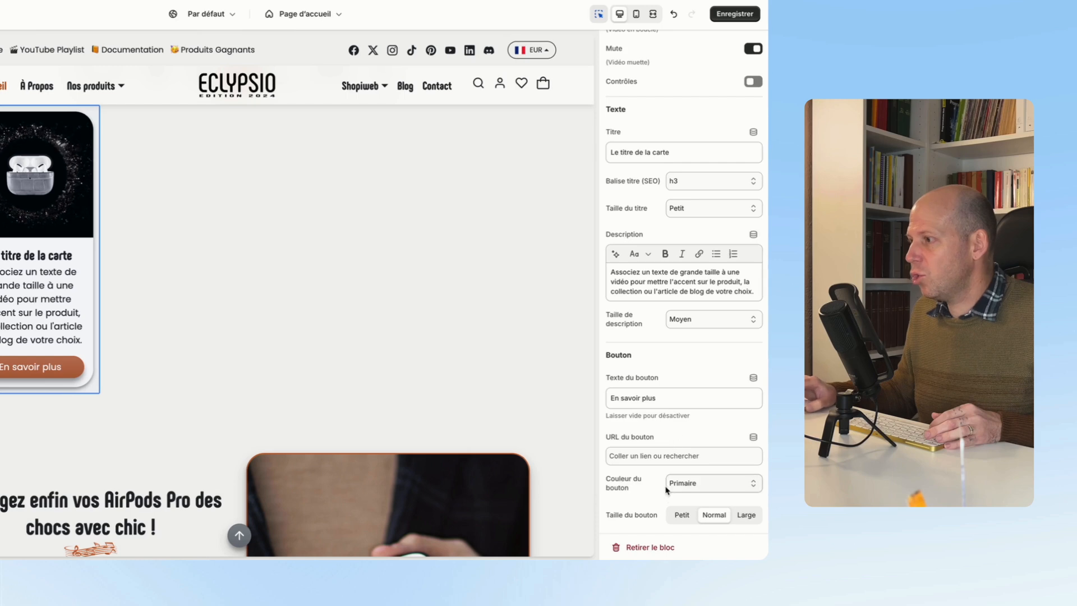
# Step: Try the Lien and Secondaire button colours on the card
pyautogui.click(697, 494)
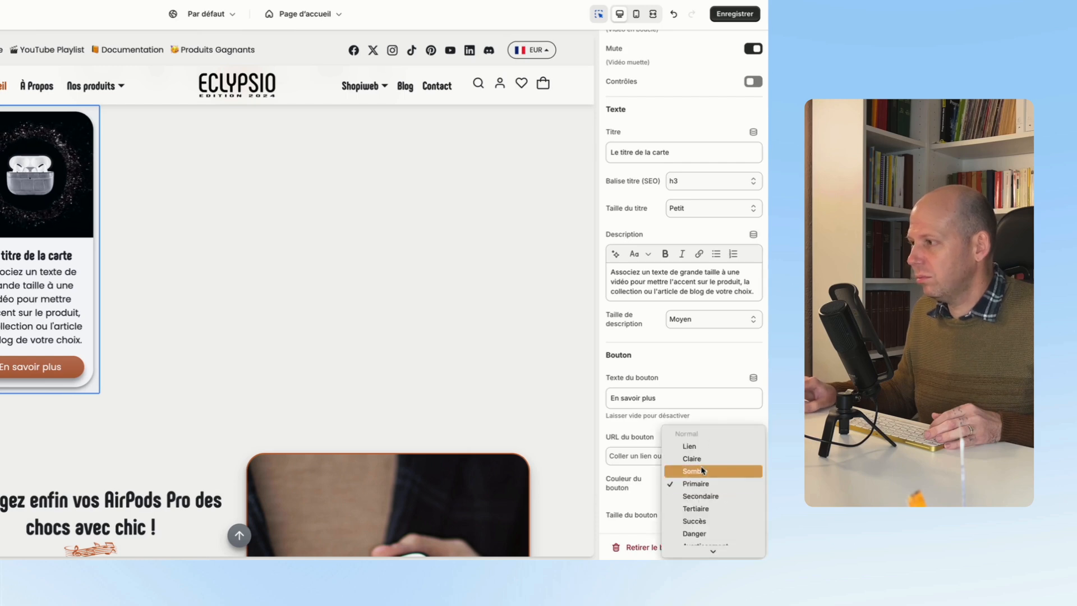
pyautogui.click(691, 447)
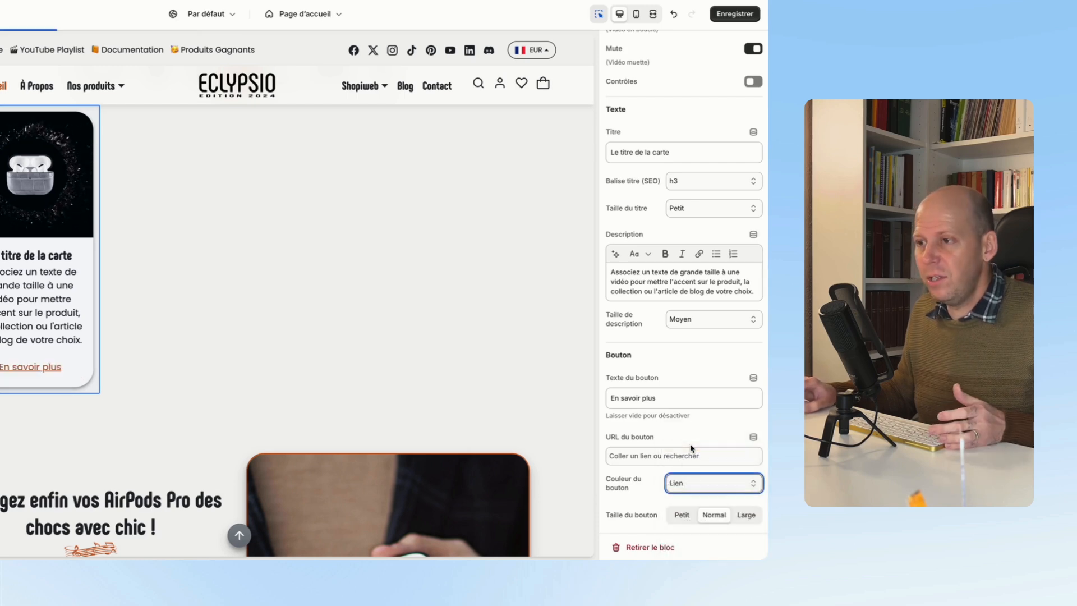
pyautogui.click(679, 481)
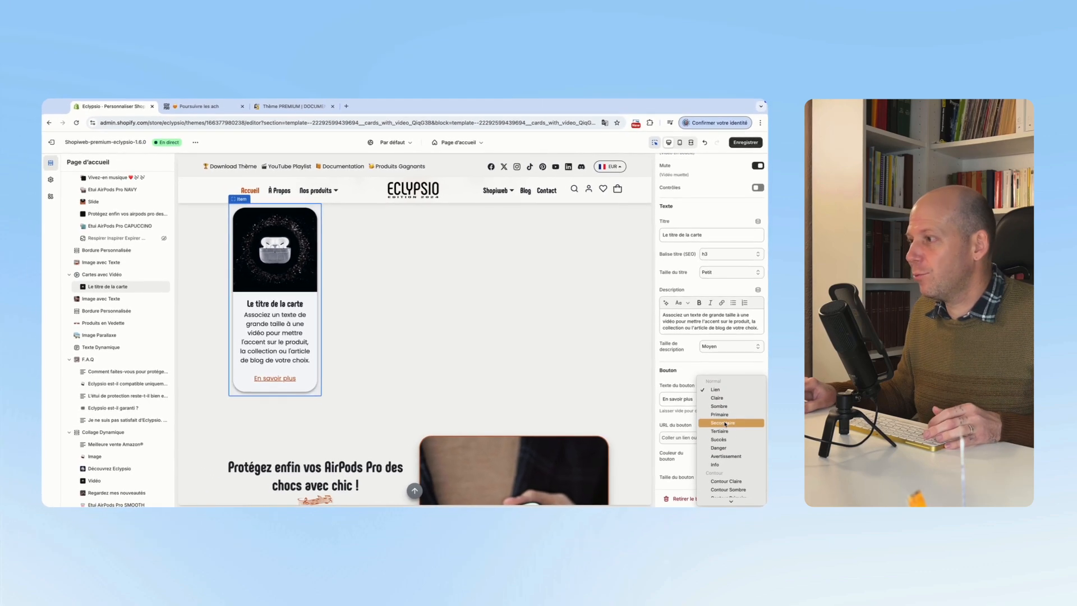
pyautogui.click(725, 423)
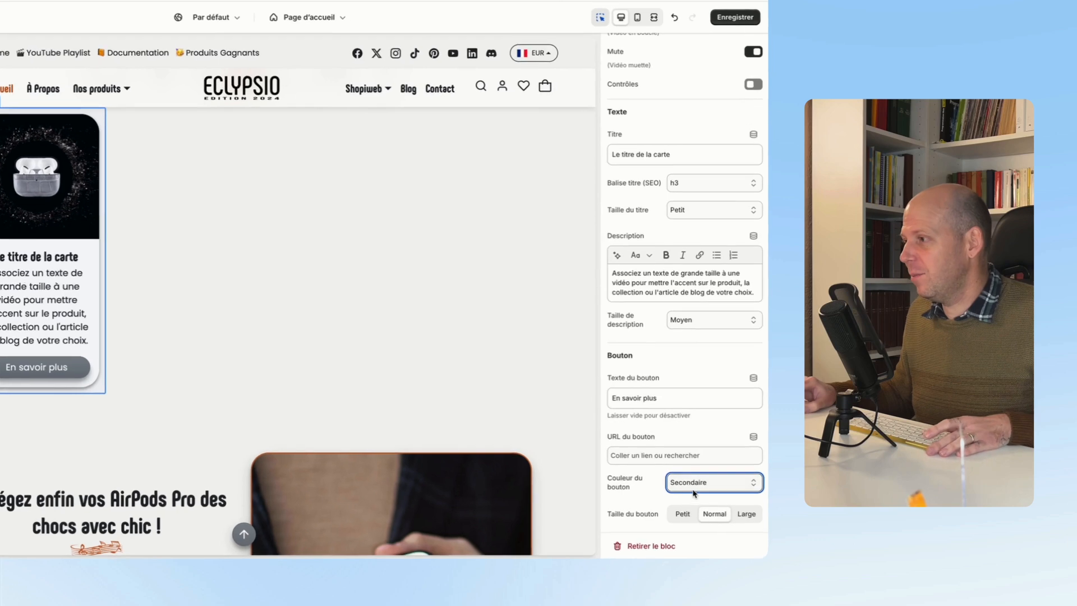
# Step: Set the card's button colour to the outlined Contour Primaire style
pyautogui.click(723, 455)
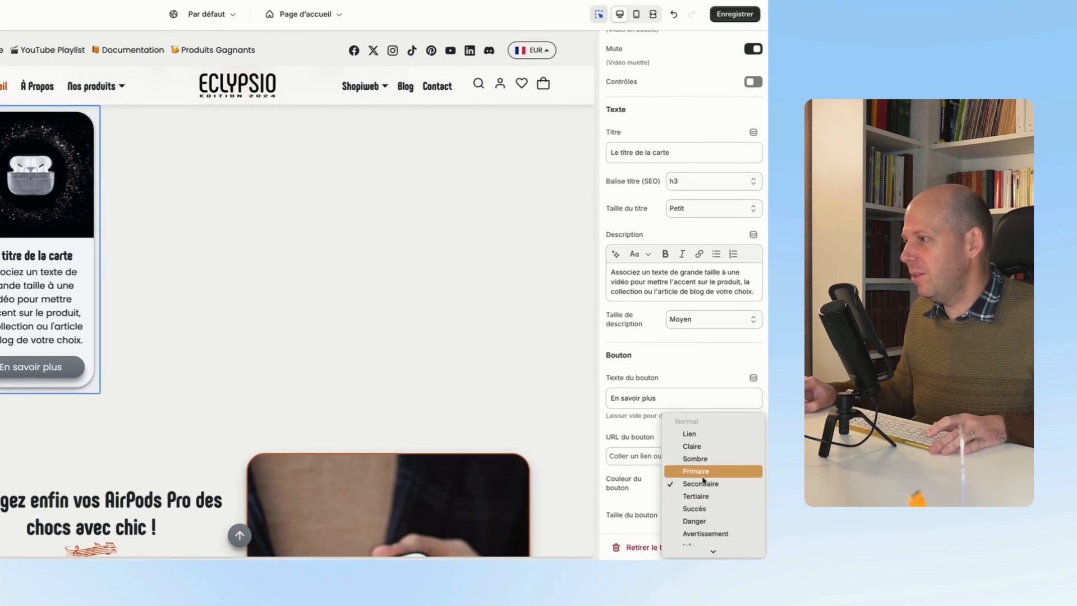
pyautogui.scroll(-2, 701, 480)
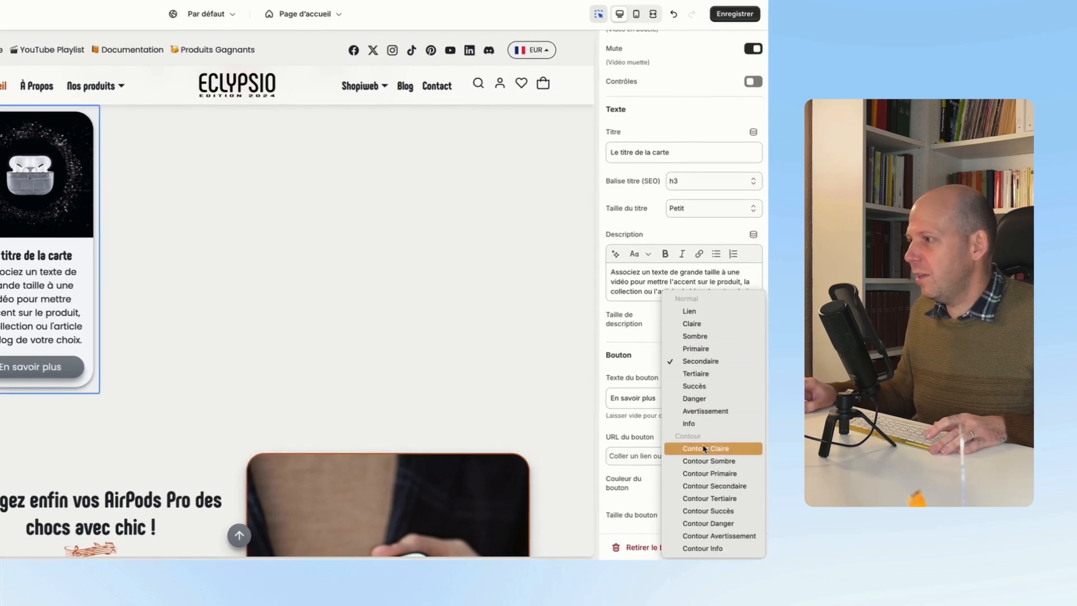
pyautogui.click(695, 474)
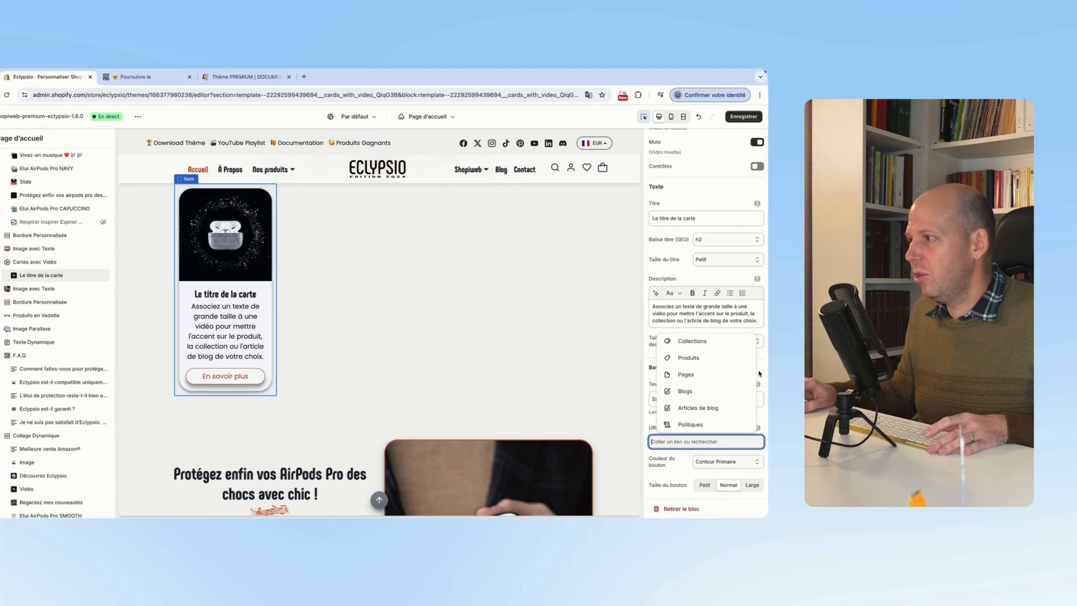
# Step: Clear the first card's button text to disable its button
pyautogui.click(756, 367)
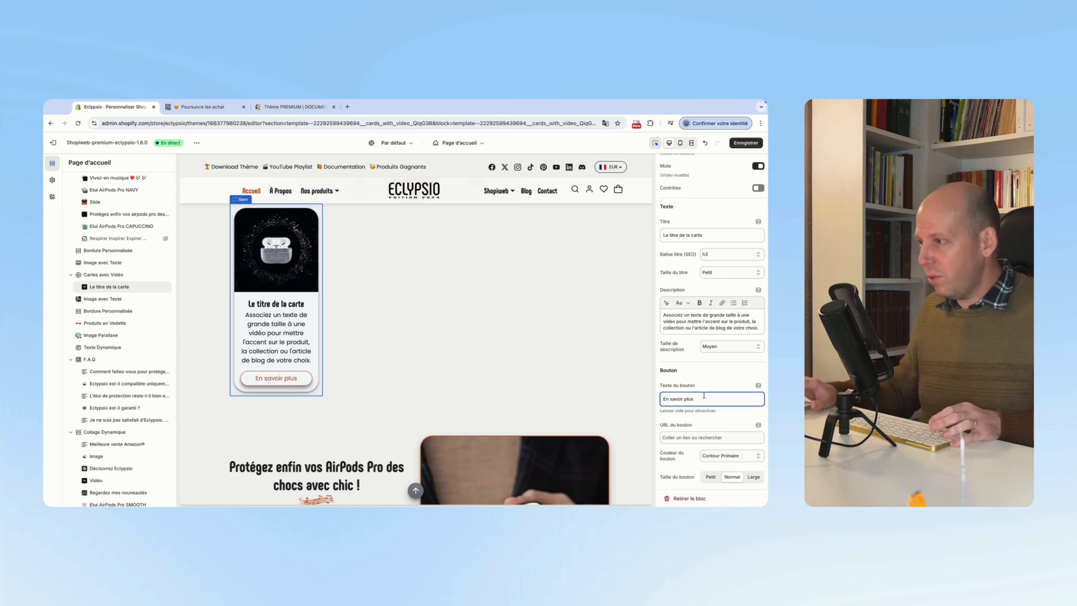
pyautogui.press('BackSpace')
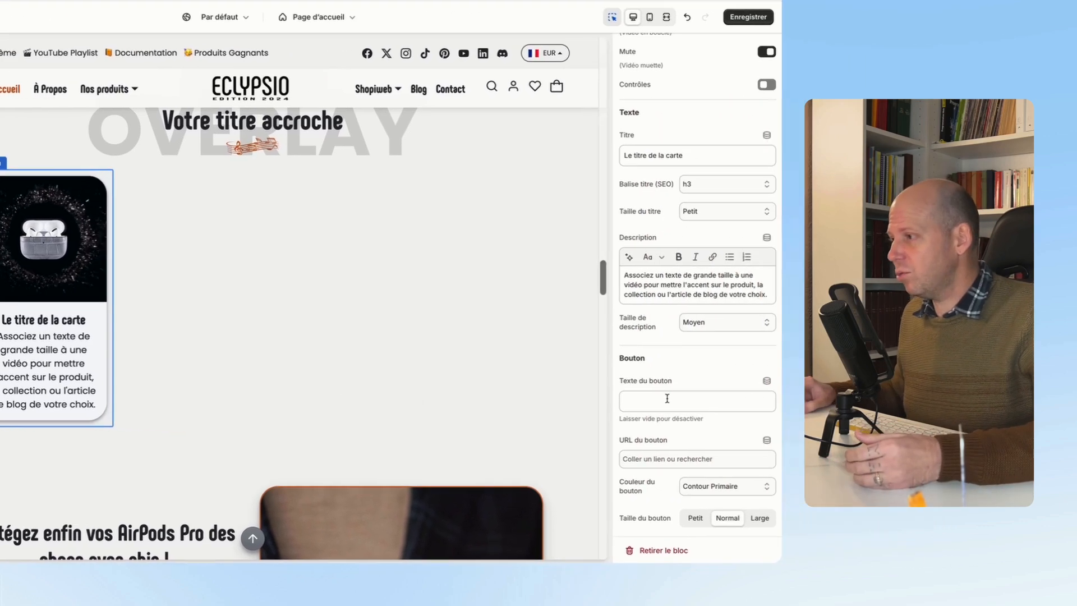
pyautogui.scroll(1, 685, 426)
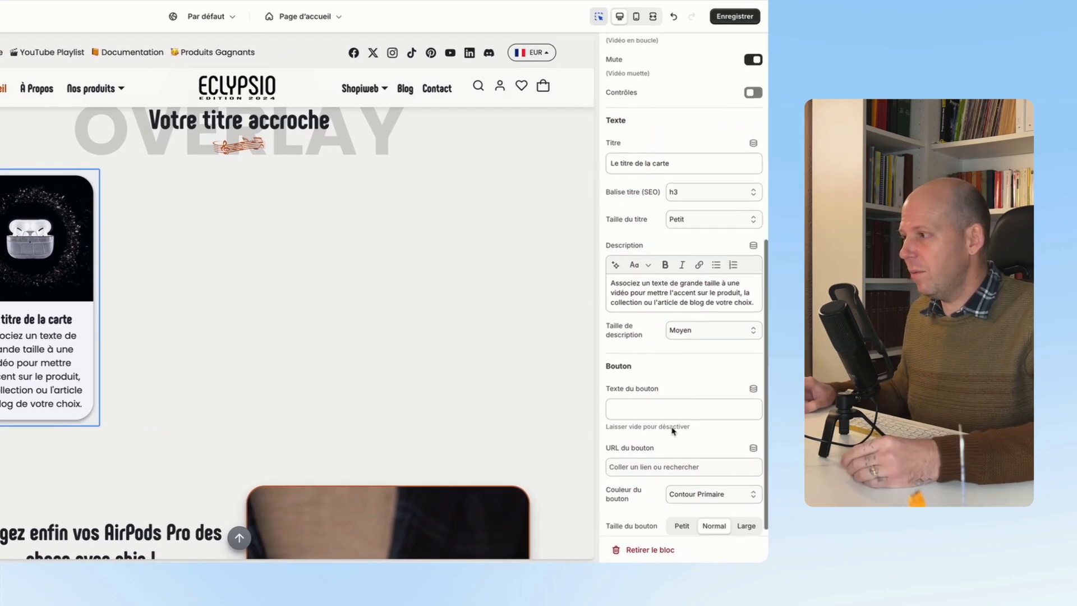
pyautogui.scroll(-1, 673, 431)
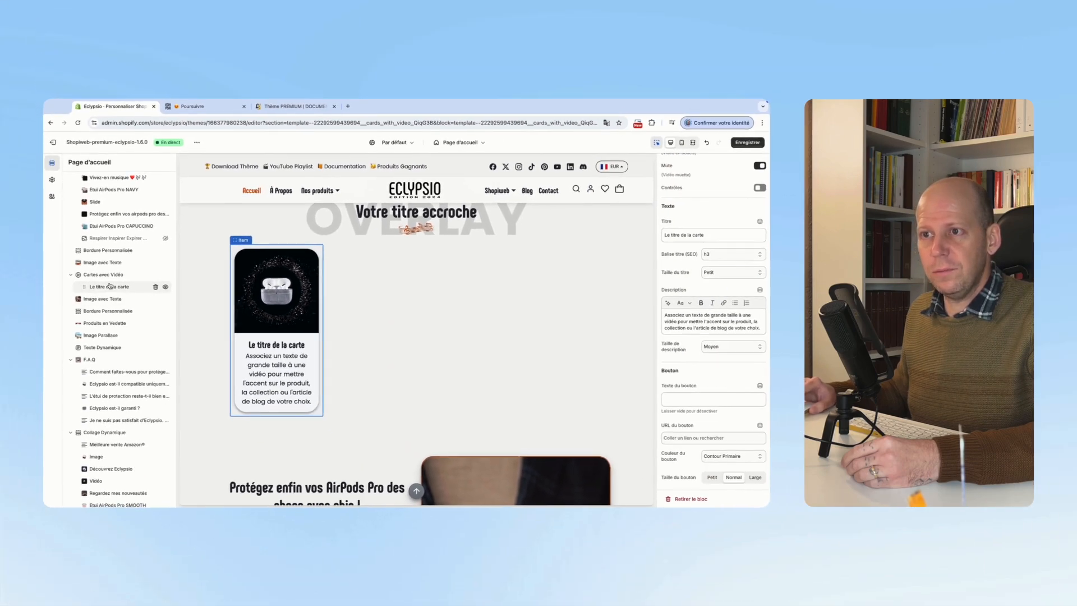
# Step: Add a second card below "Le titre de la carte" with a Blanc background and a border width of 0
pyautogui.moveTo(154, 300)
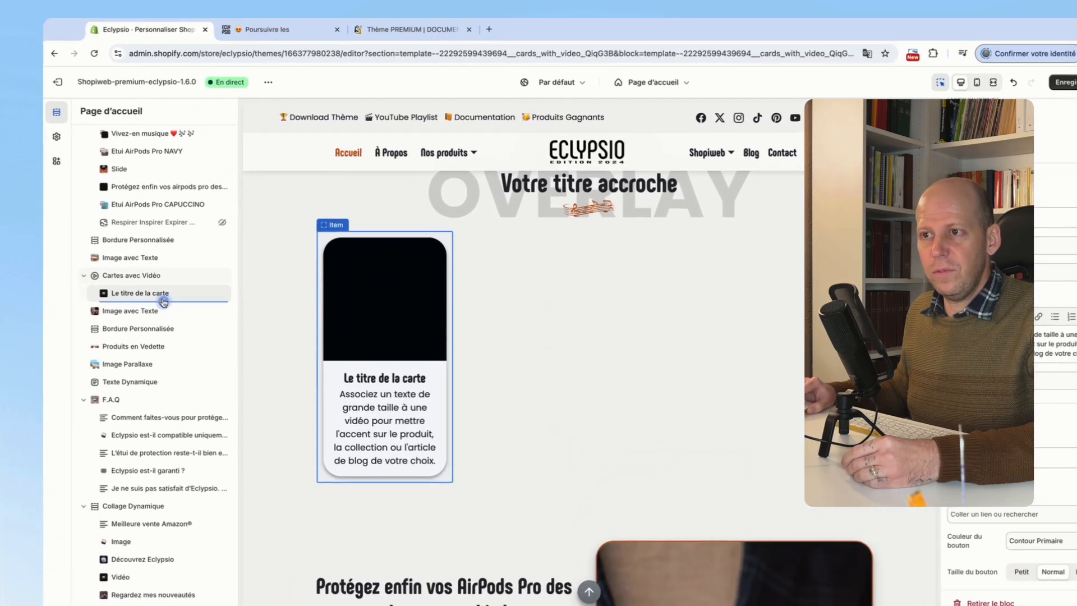
pyautogui.click(167, 303)
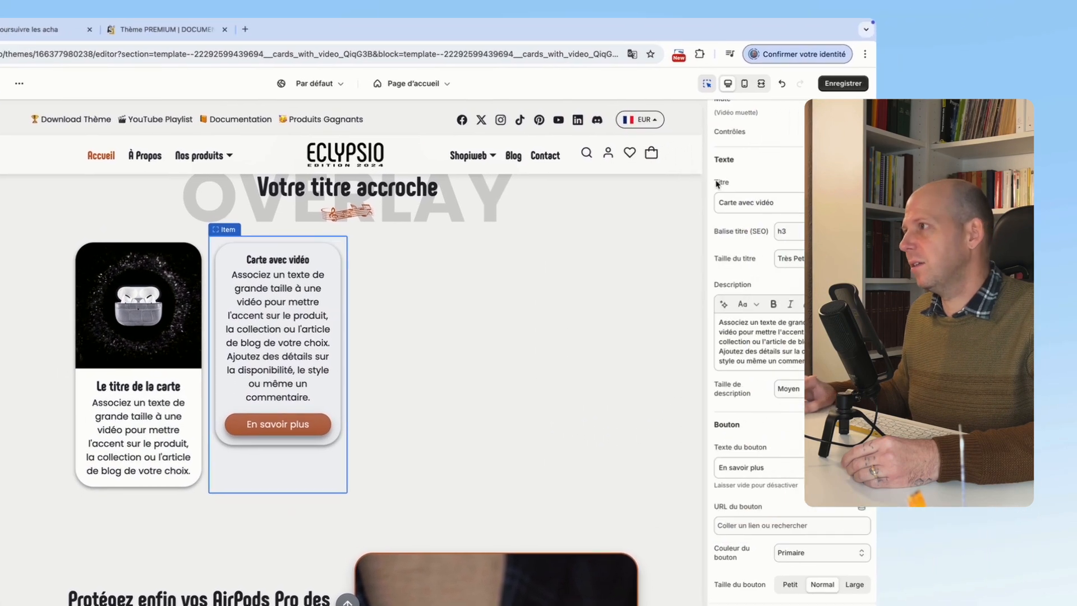
pyautogui.scroll(6, 788, 219)
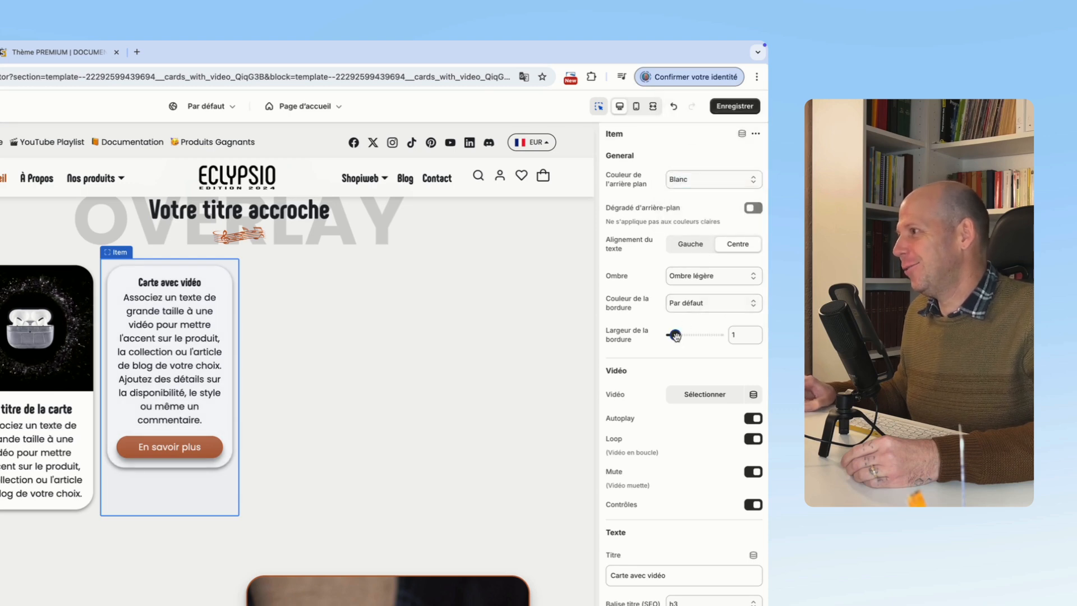
pyautogui.scroll(-5, 680, 297)
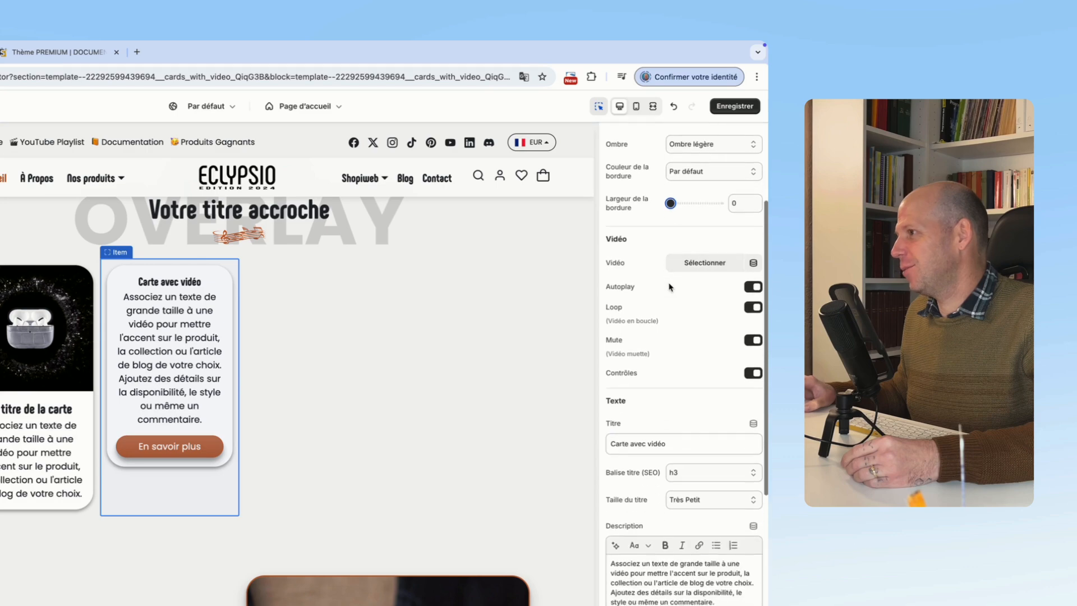
# Step: Try the 5-second Video_Home-800x1… MP4 as the second card's video
pyautogui.click(694, 263)
pyautogui.click(349, 397)
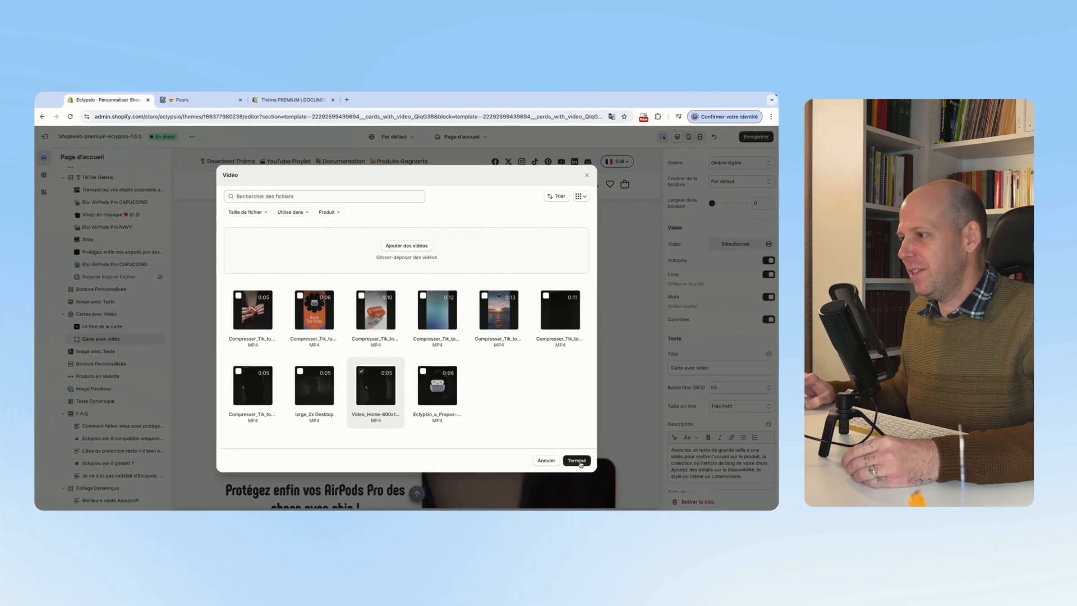
pyautogui.click(640, 486)
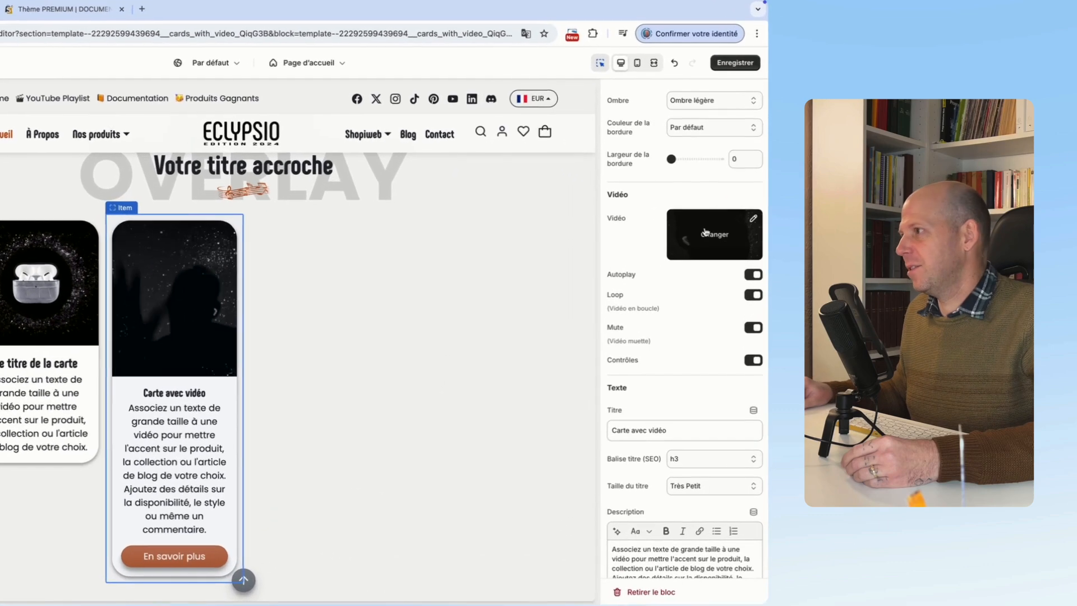
# Step: Replace the second card's video with the 6-second Eclypsio_a_Propos MP4 and turn off its playback controls
pyautogui.click(732, 258)
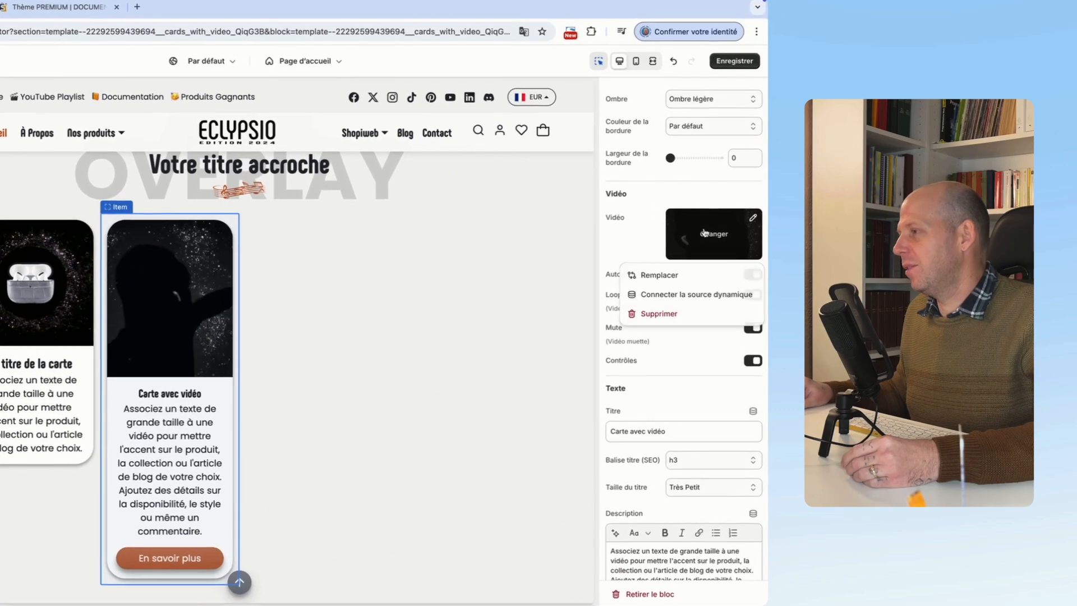
pyautogui.click(658, 275)
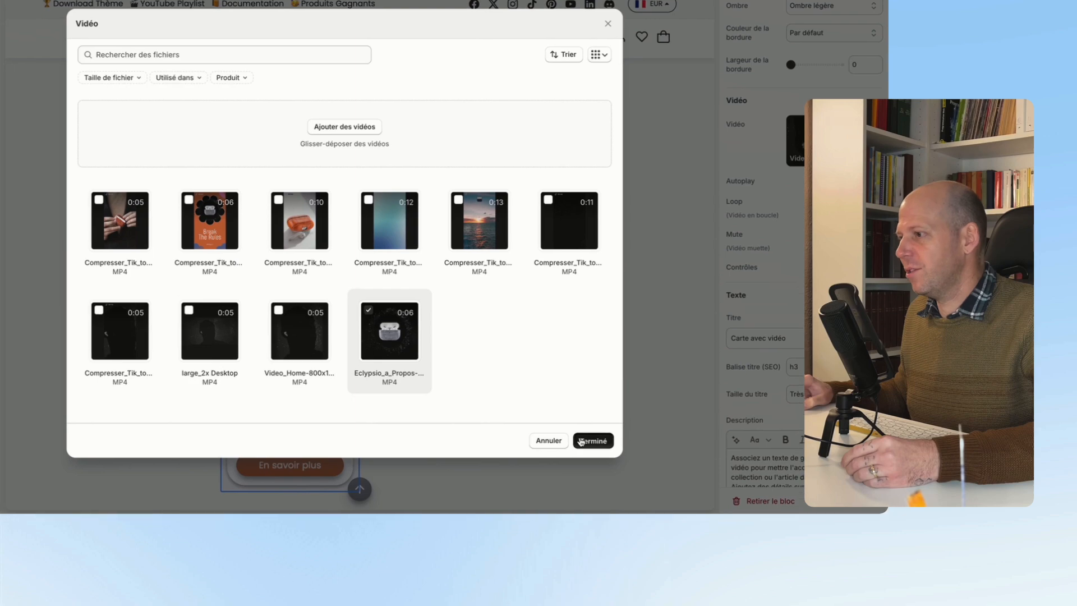
pyautogui.click(555, 501)
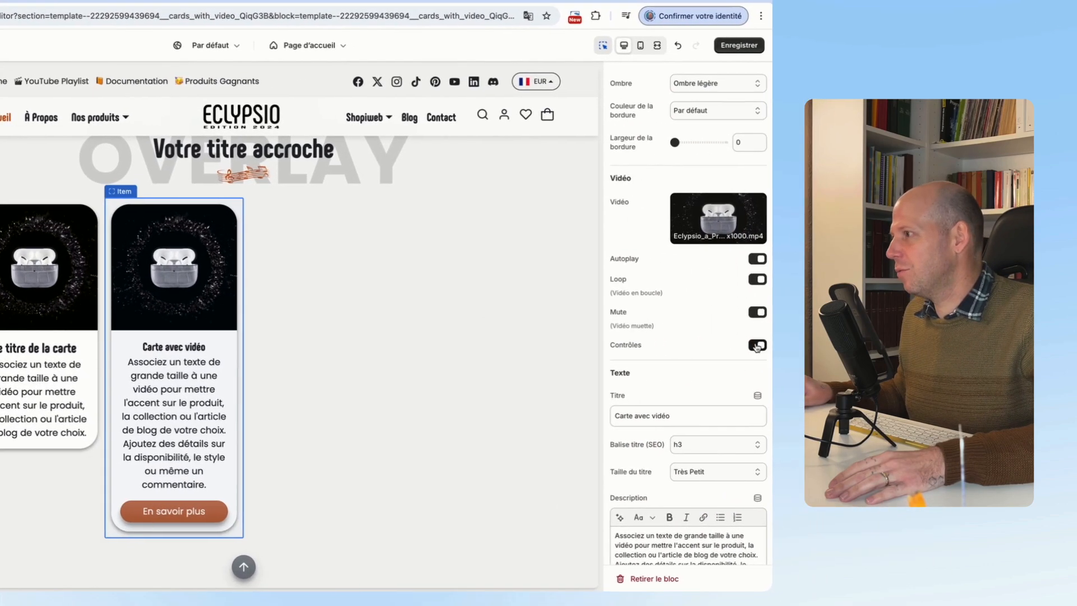
pyautogui.click(757, 345)
# Step: Set the second card's title size to Petit and delete the last sentence of its description, starting "Ajoutez des détails"
pyautogui.scroll(-2, 681, 314)
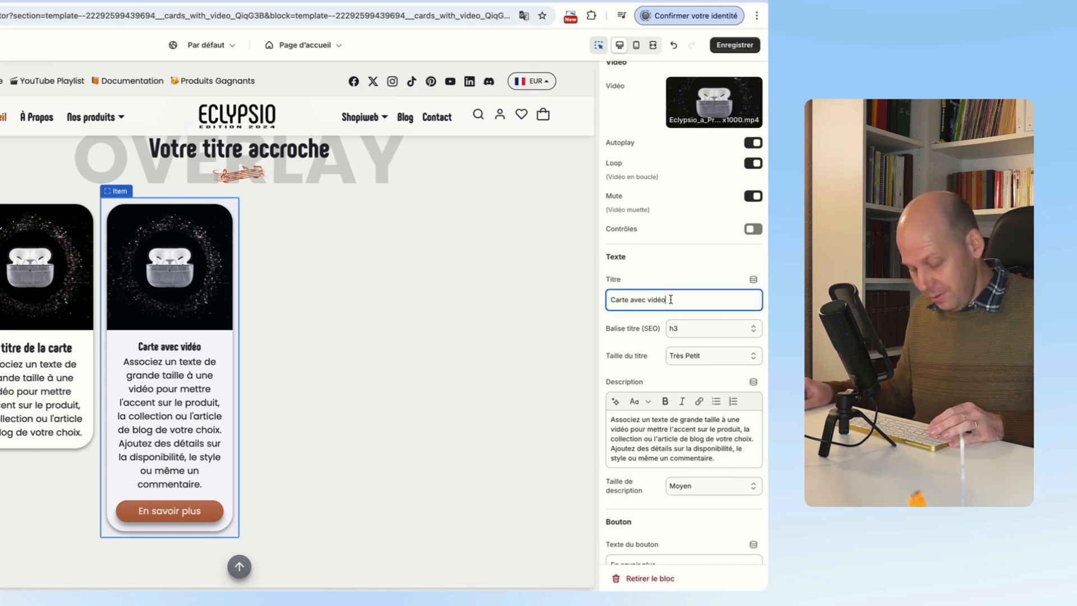
pyautogui.click(686, 365)
pyautogui.click(698, 348)
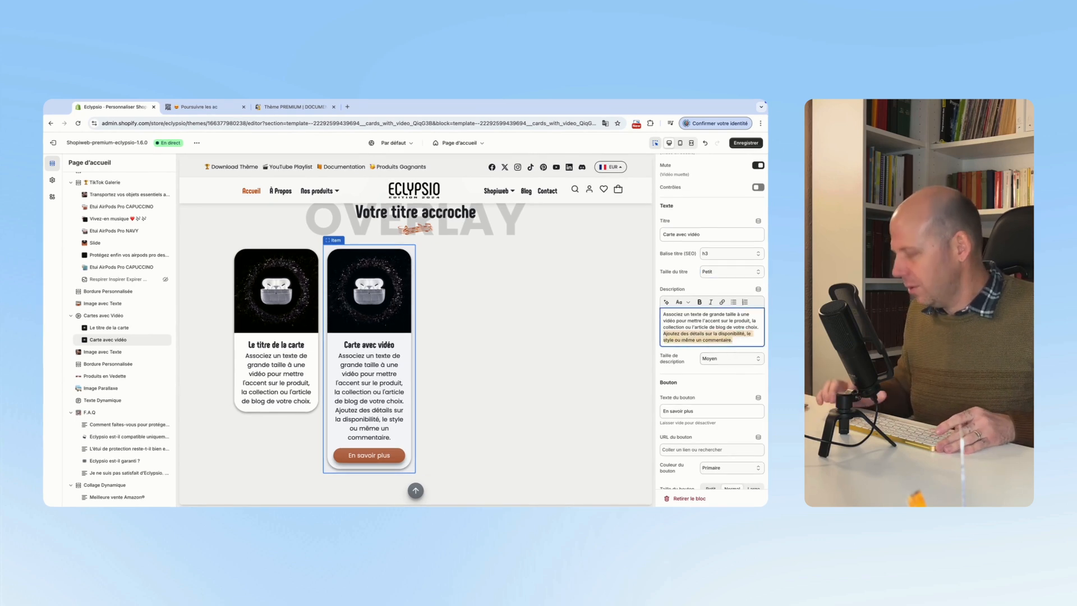
pyautogui.press('BackSpace')
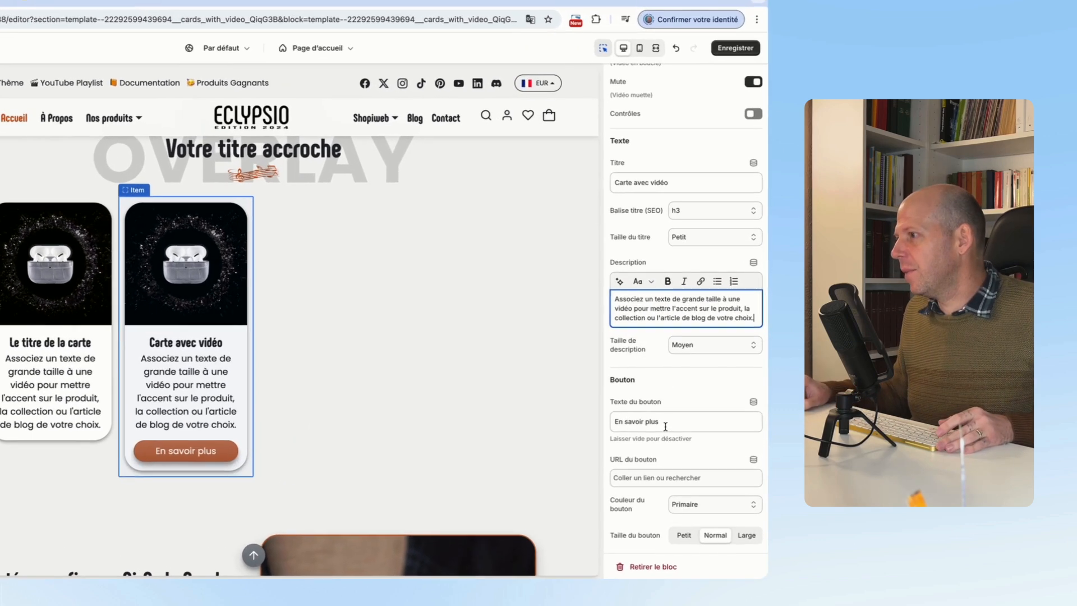
# Step: Clear the second card's button text to disable its button
pyautogui.click(697, 401)
pyautogui.press('super+a')
pyautogui.press('BackSpace')
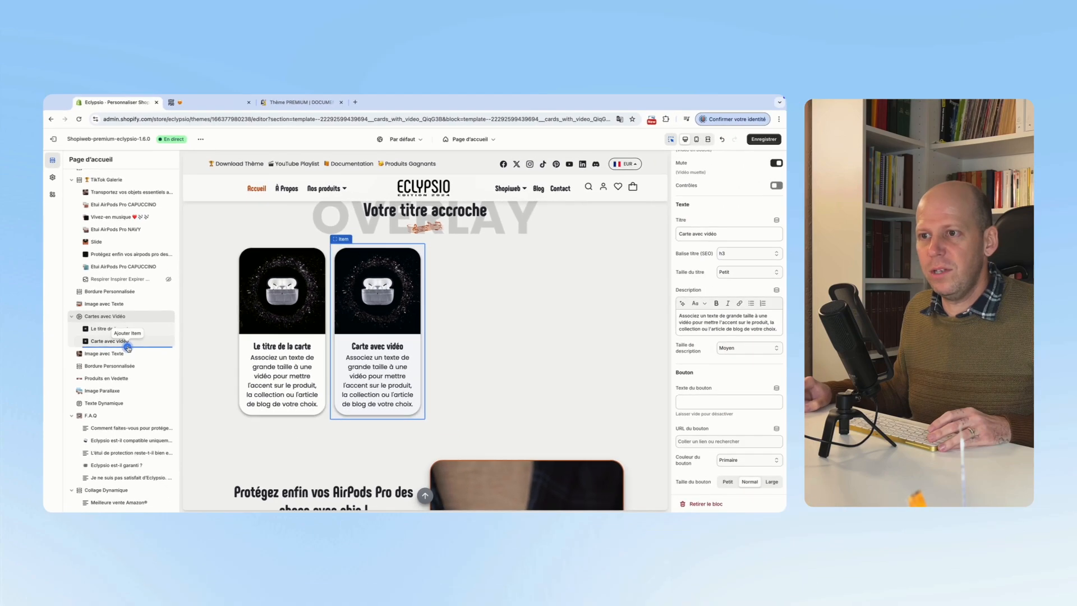
# Step: Add a third card with a Blanc background, border width 0 and the Eclypsio_a_Propos MP4 as its video
pyautogui.click(125, 346)
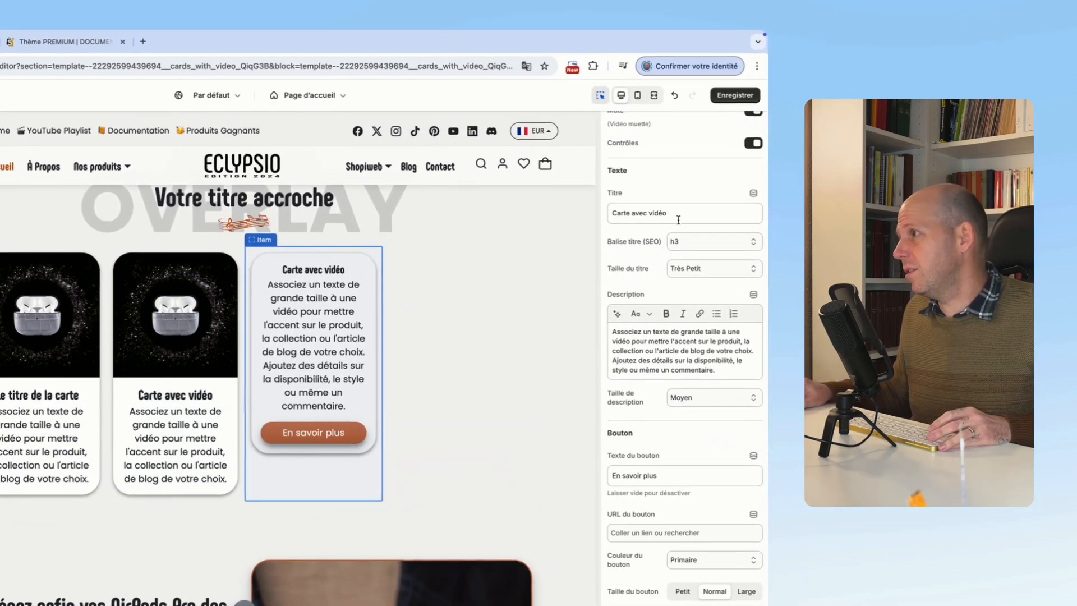
pyautogui.scroll(6, 678, 220)
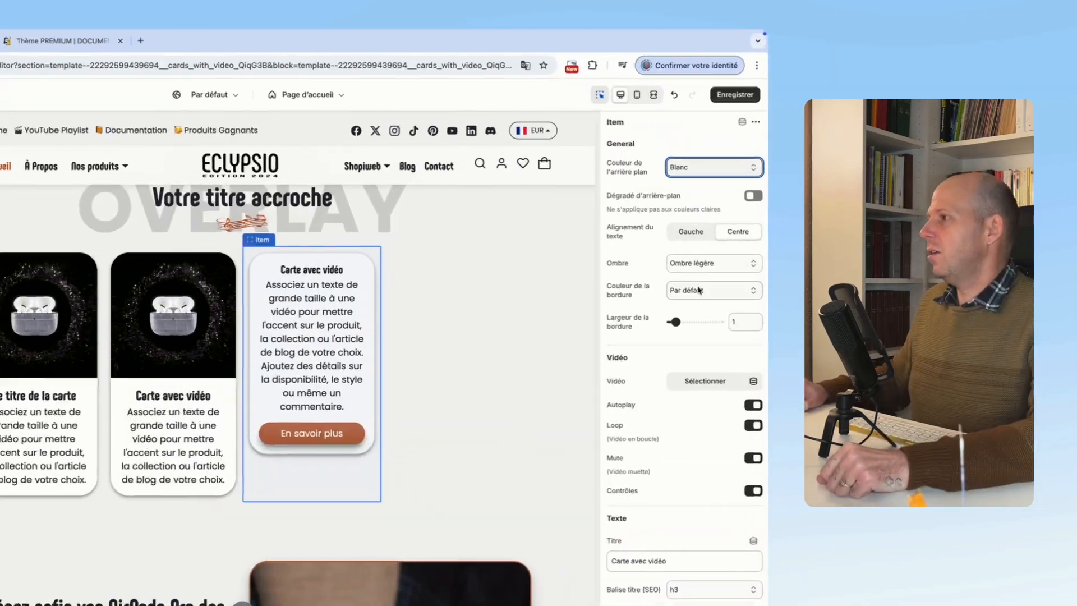
pyautogui.click(704, 379)
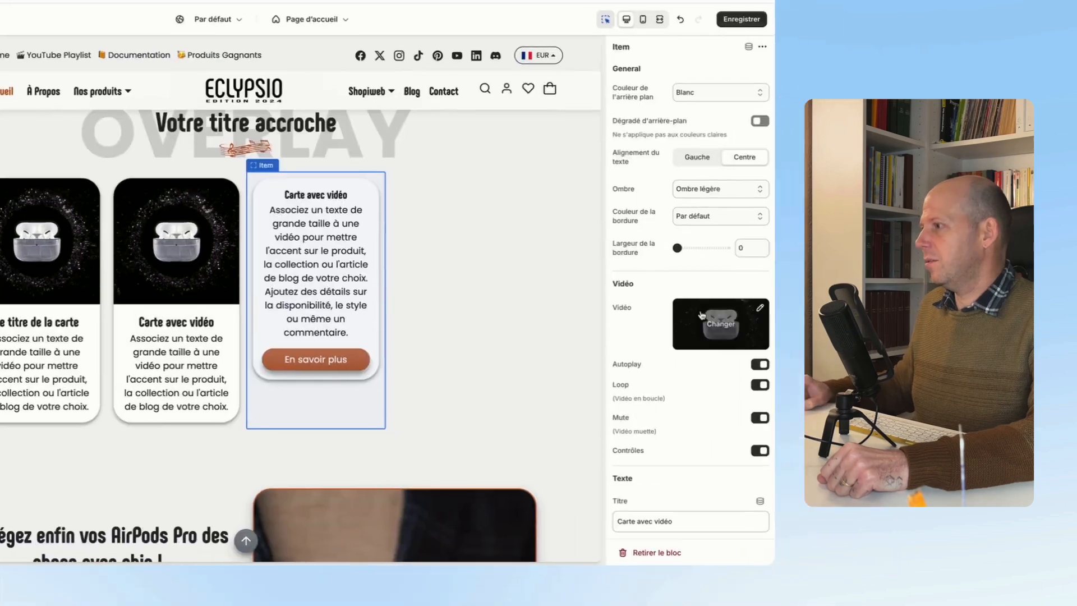
# Step: Turn off the third card's video playback controls and set its title size to Petit
pyautogui.scroll(-8, 711, 337)
pyautogui.click(731, 275)
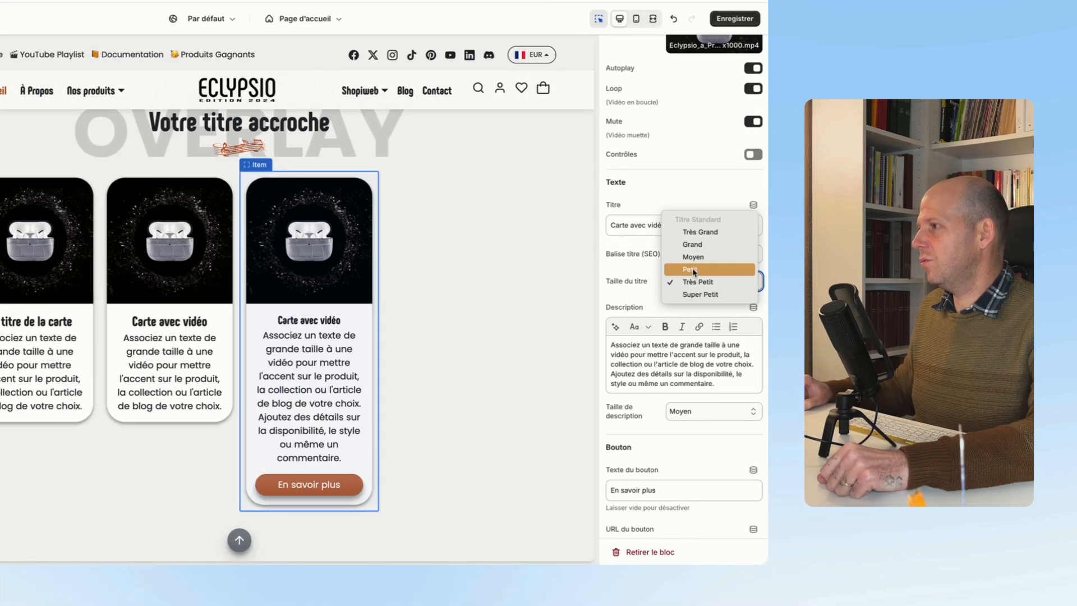
pyautogui.click(726, 274)
# Step: Delete the third card's last description sentence, starting "Ajoutez des détails", and clear its button text to disable the button
pyautogui.moveTo(683, 341); pyautogui.dragTo(662, 337)
pyautogui.press('BackSpace')
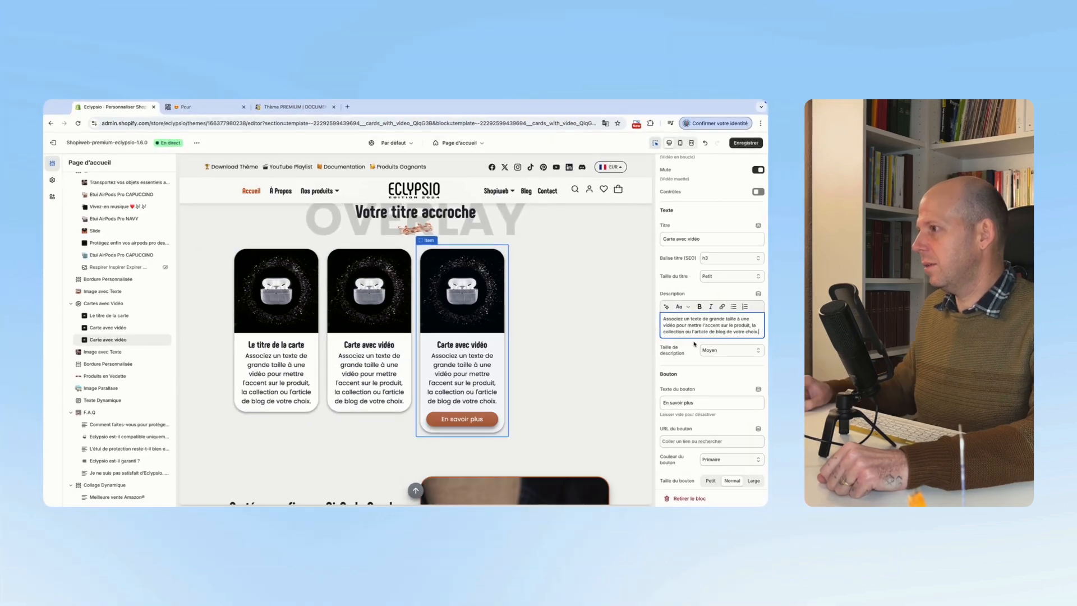
pyautogui.tripleClick(678, 412)
pyautogui.press('BackSpace')
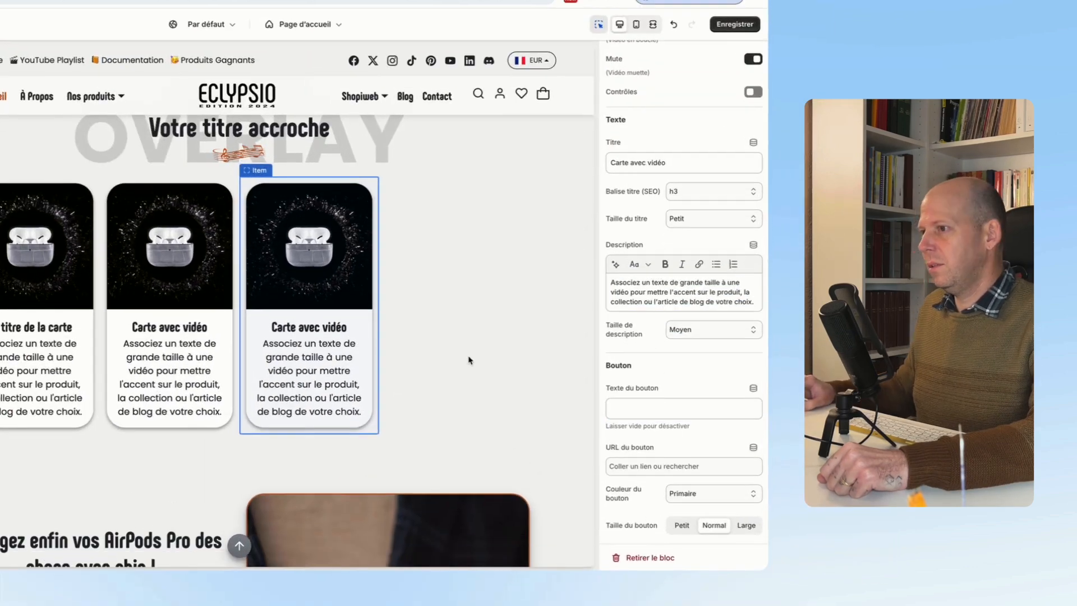
# Step: Review the three finished video cards and the sections above them in the home page preview
pyautogui.scroll(1, 583, 366)
pyautogui.scroll(1, 469, 368)
pyautogui.scroll(-1, 467, 367)
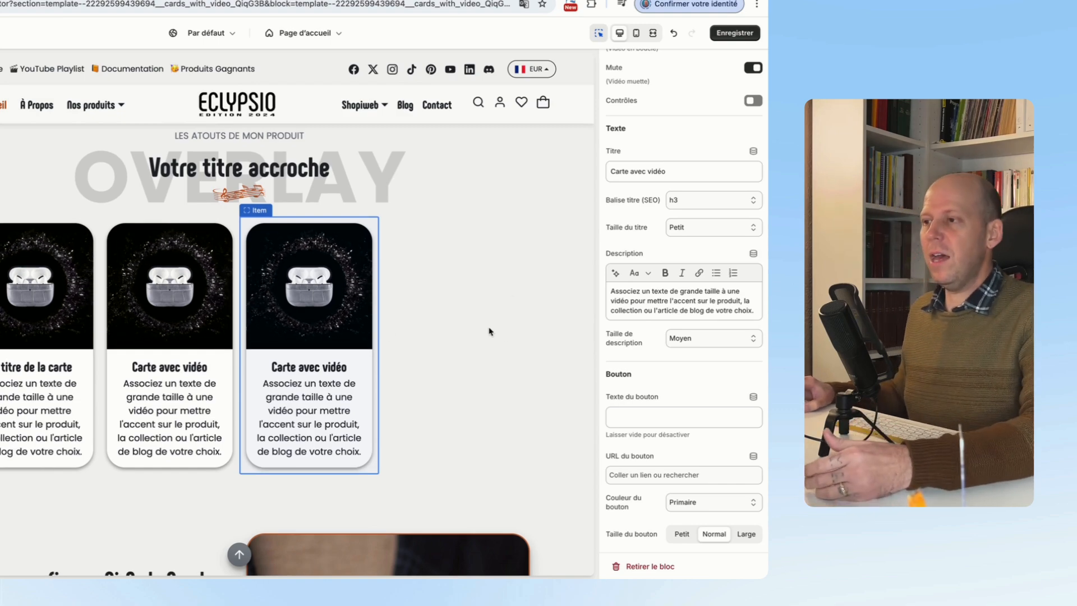
pyautogui.scroll(5, 409, 328)
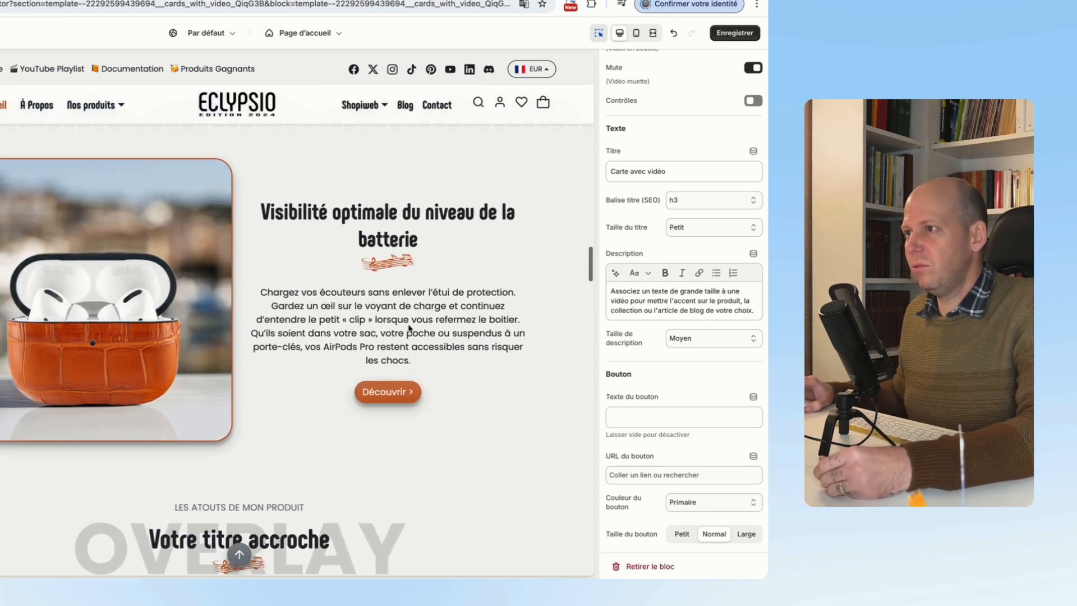
pyautogui.scroll(20, 409, 329)
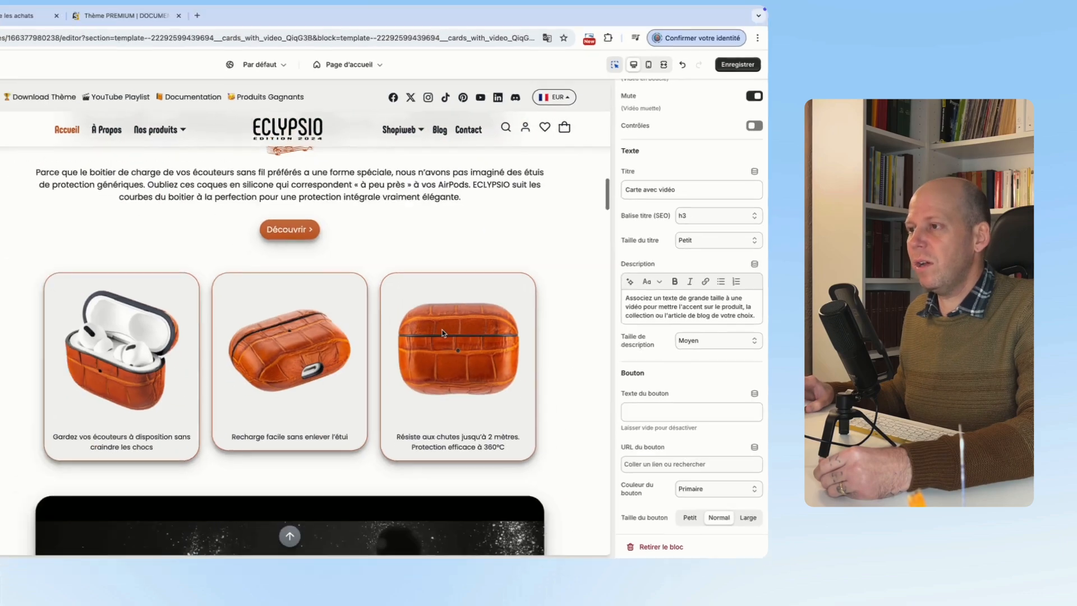
pyautogui.scroll(-20, 443, 334)
pyautogui.scroll(1, 443, 333)
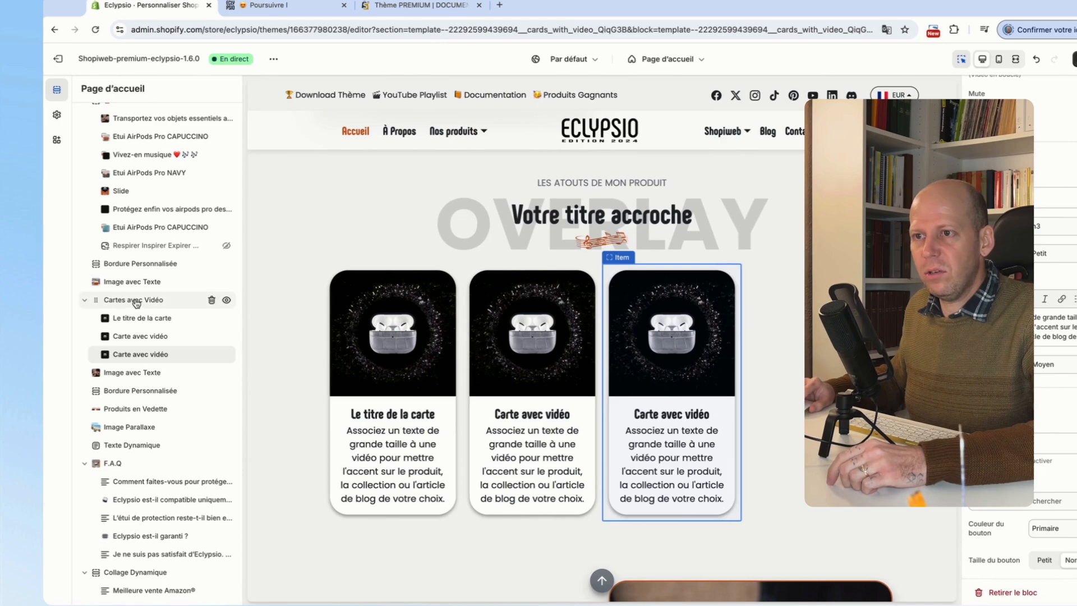
# Step: Open the Cartes avec Vidéo section's settings and examine its mobile carousel option and elements per line for each screen width
pyautogui.click(136, 301)
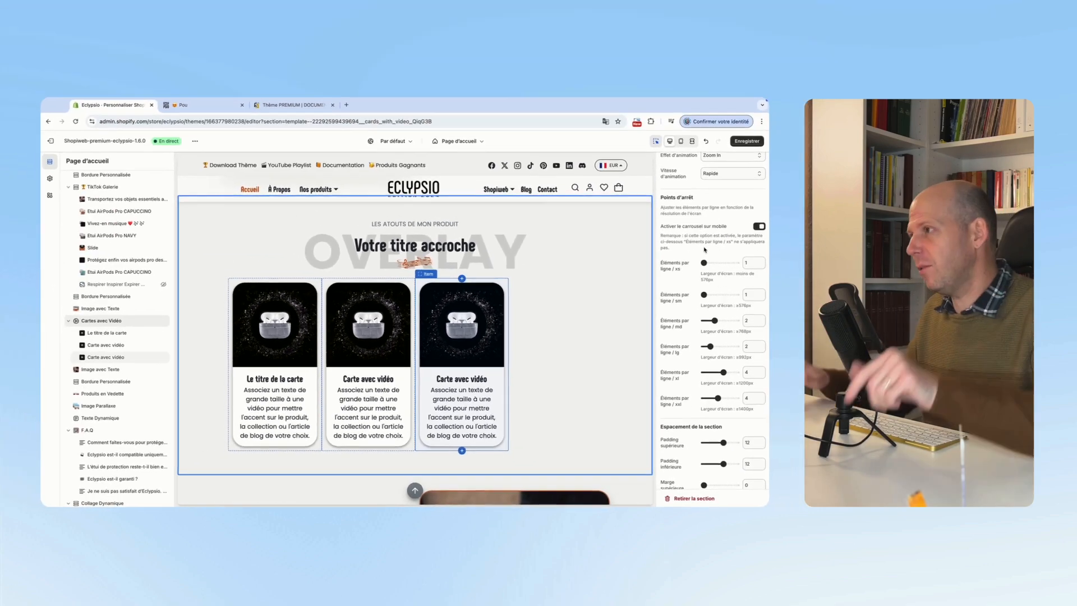
pyautogui.scroll(-1, 710, 250)
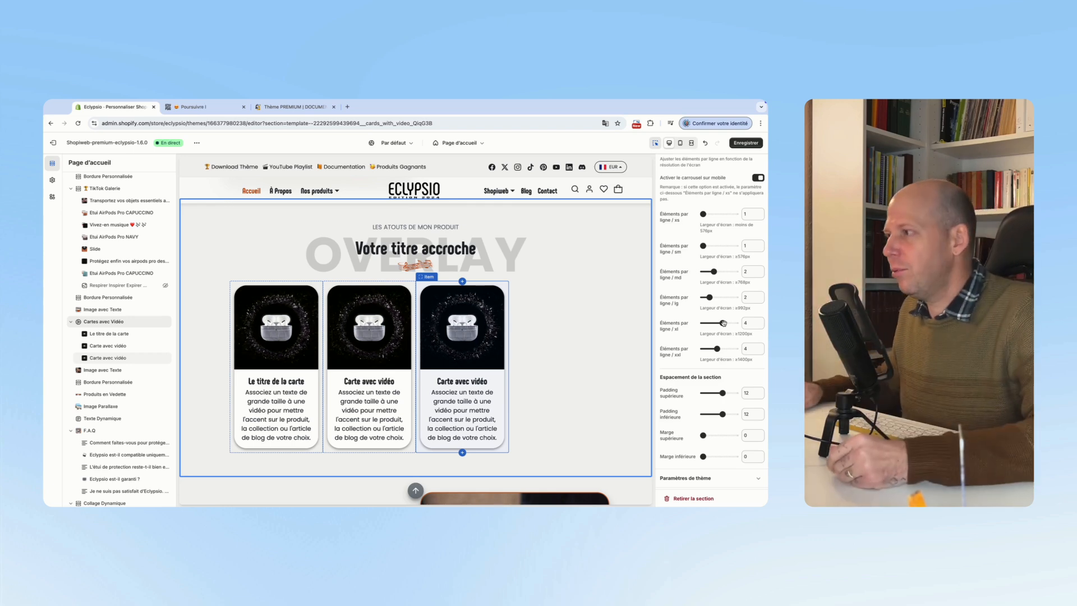
pyautogui.scroll(1, 705, 329)
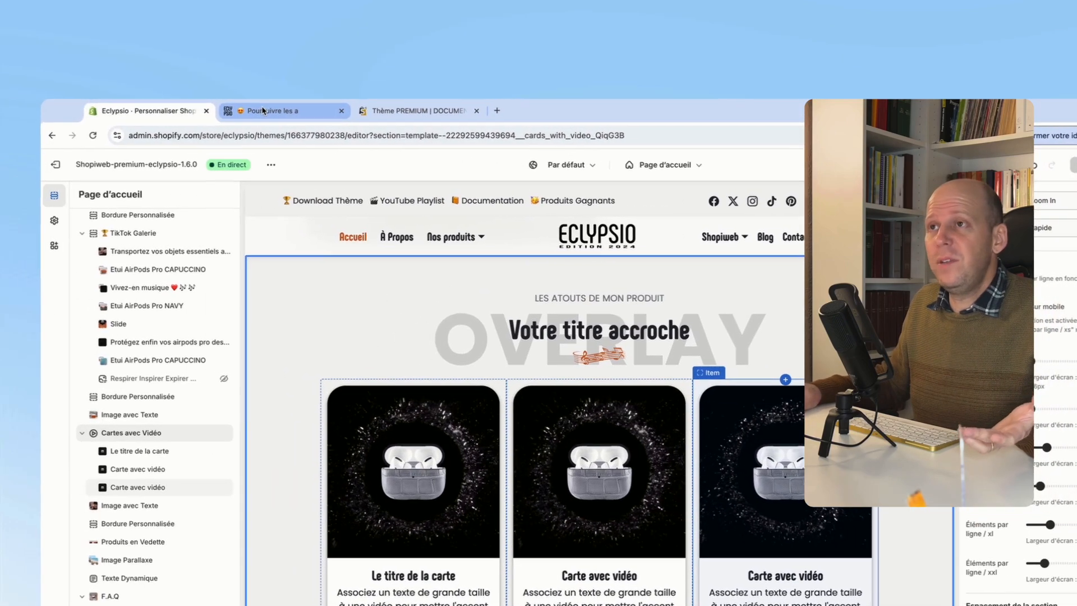
# Step: Switch to the live Eclypsio store, reload the home page, dismiss the admin bar and check the video cards section
pyautogui.click(266, 111)
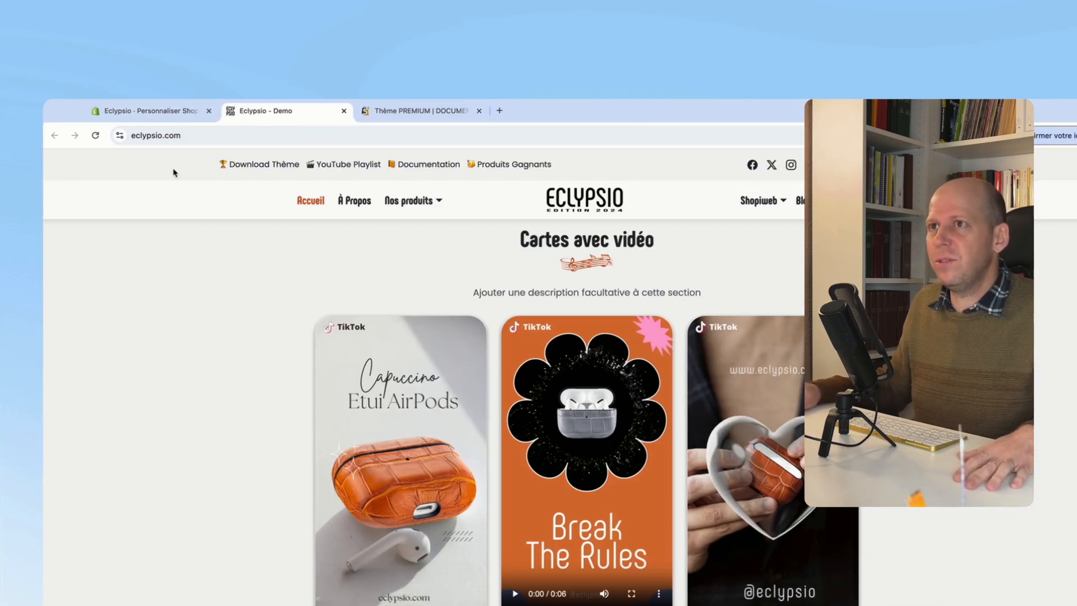
pyautogui.click(96, 135)
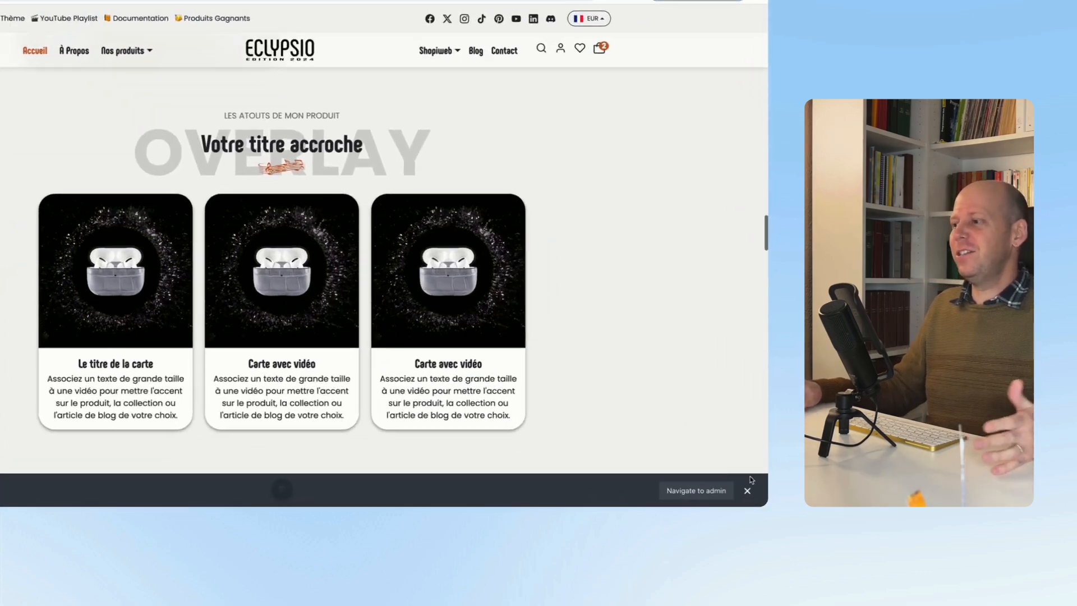
pyautogui.click(747, 490)
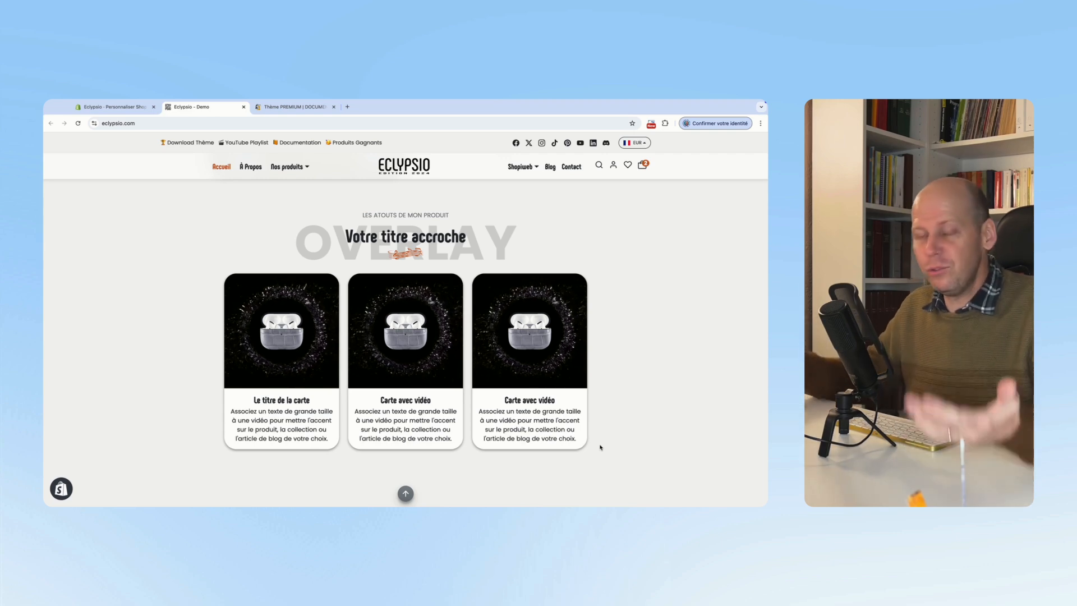
pyautogui.scroll(1, 577, 419)
pyautogui.scroll(-1, 577, 419)
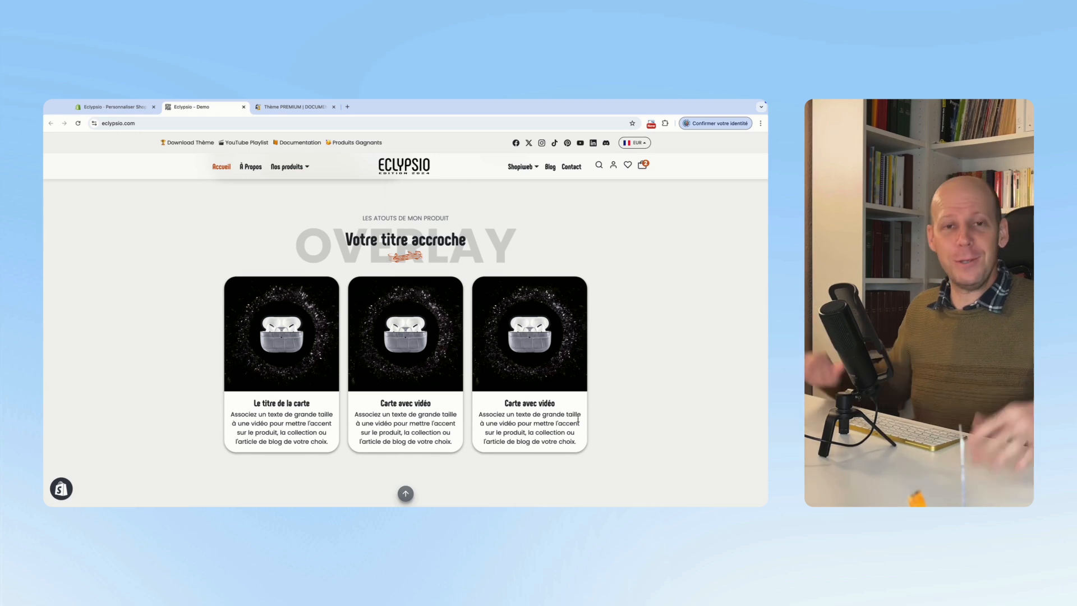